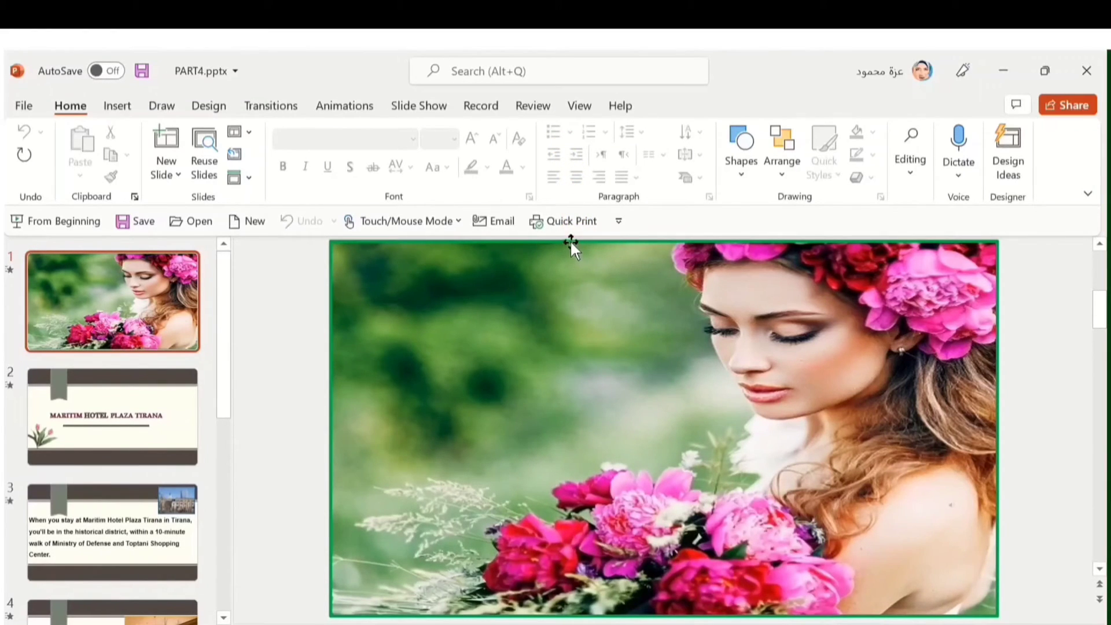
# Step: On slide 5, apply checkmark bullets to the facilities list
pyautogui.moveTo(224, 336); pyautogui.dragTo(224, 489)
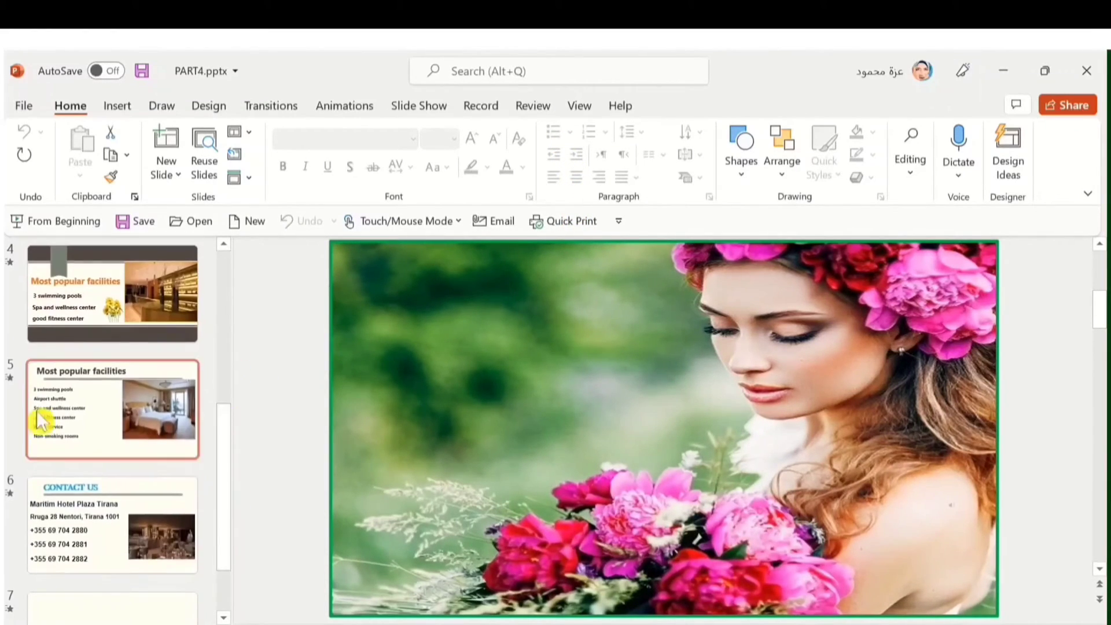
pyautogui.click(69, 412)
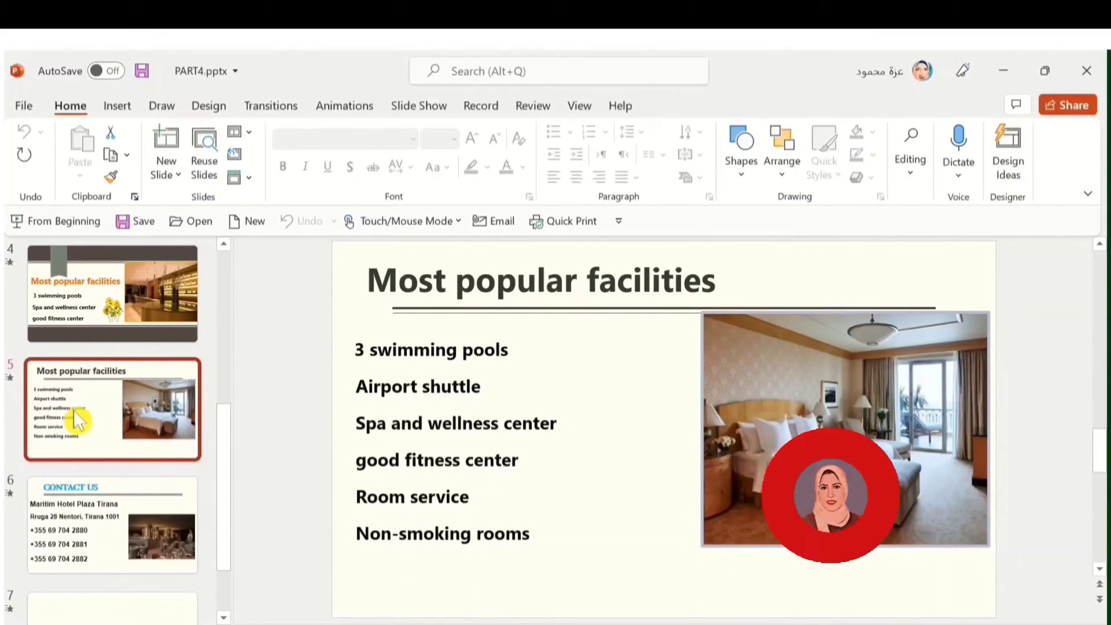
pyautogui.moveTo(509, 538)
pyautogui.mouseDown()
pyautogui.moveTo(349, 375)
pyautogui.moveTo(351, 347)
pyautogui.mouseUp()
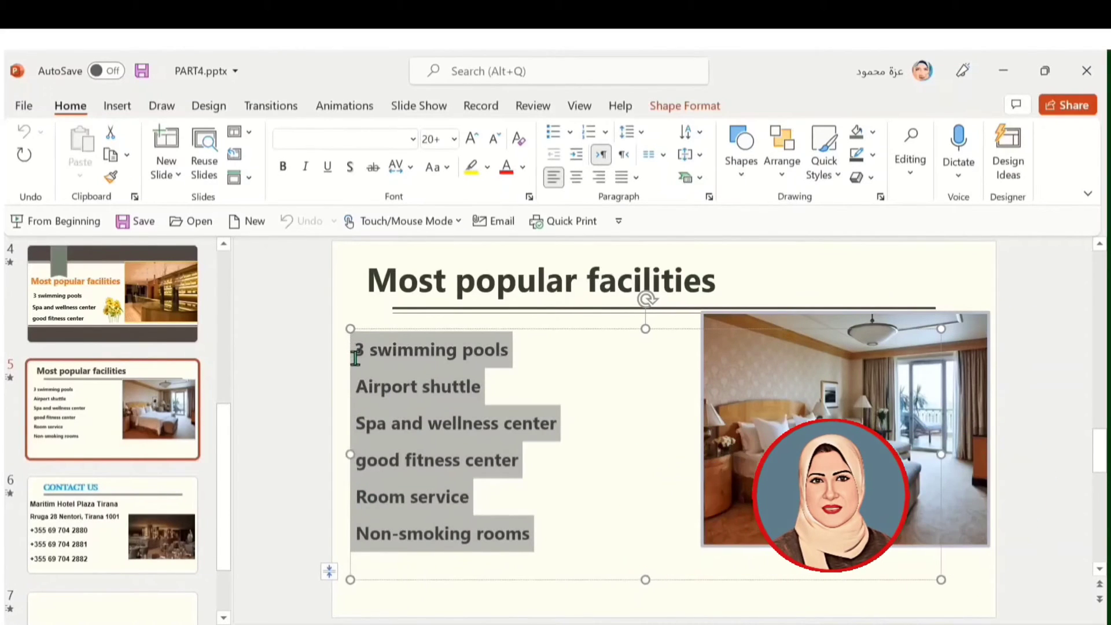
pyautogui.click(570, 133)
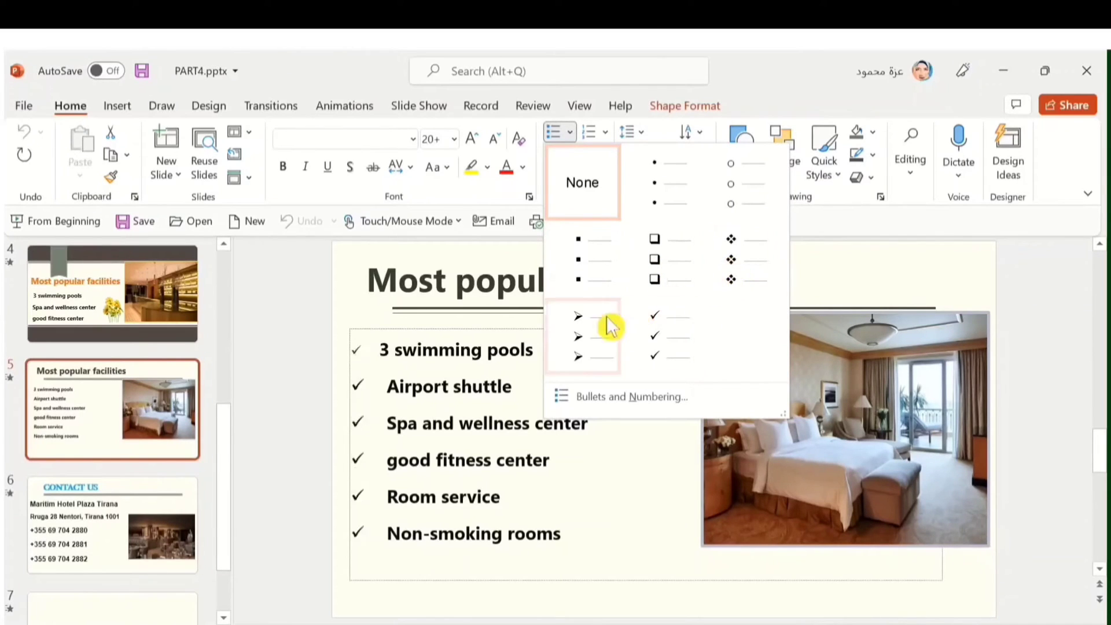
pyautogui.click(658, 347)
# Step: Set the six facility lines' bullets to None so they are plain text
pyautogui.click(658, 466)
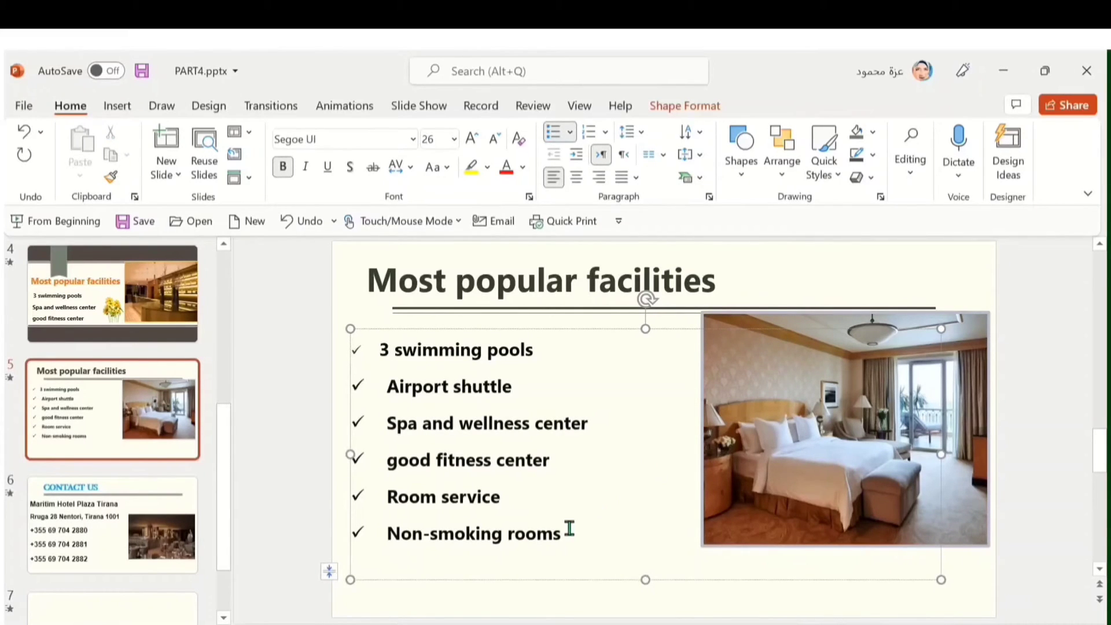
pyautogui.moveTo(570, 530)
pyautogui.mouseDown()
pyautogui.moveTo(527, 528)
pyautogui.moveTo(382, 347)
pyautogui.mouseUp()
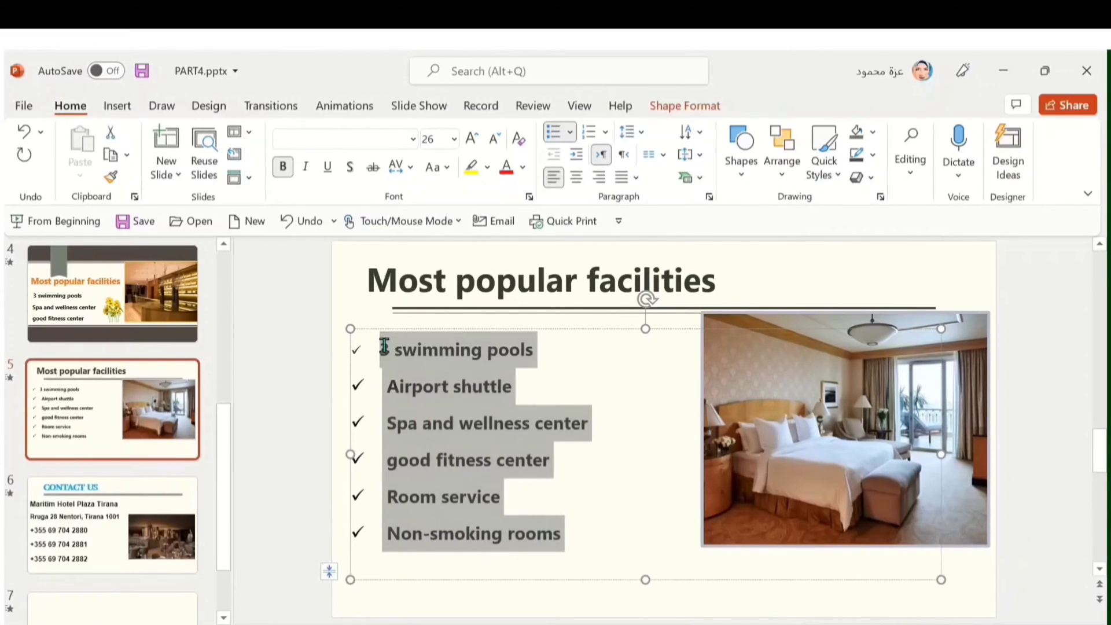
pyautogui.click(571, 133)
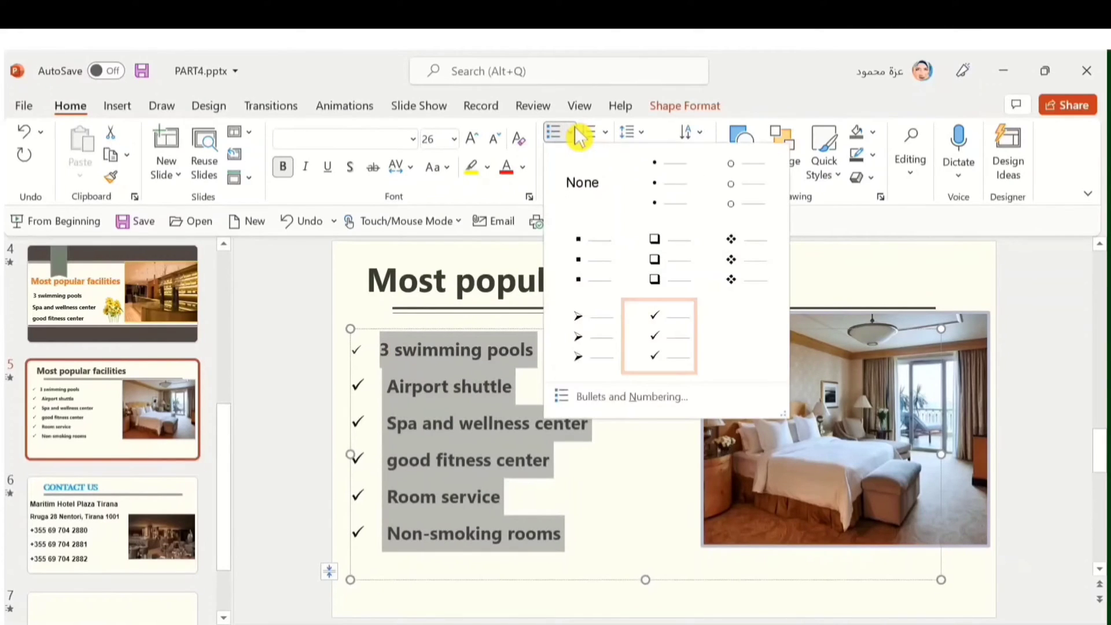
pyautogui.click(583, 183)
pyautogui.click(599, 478)
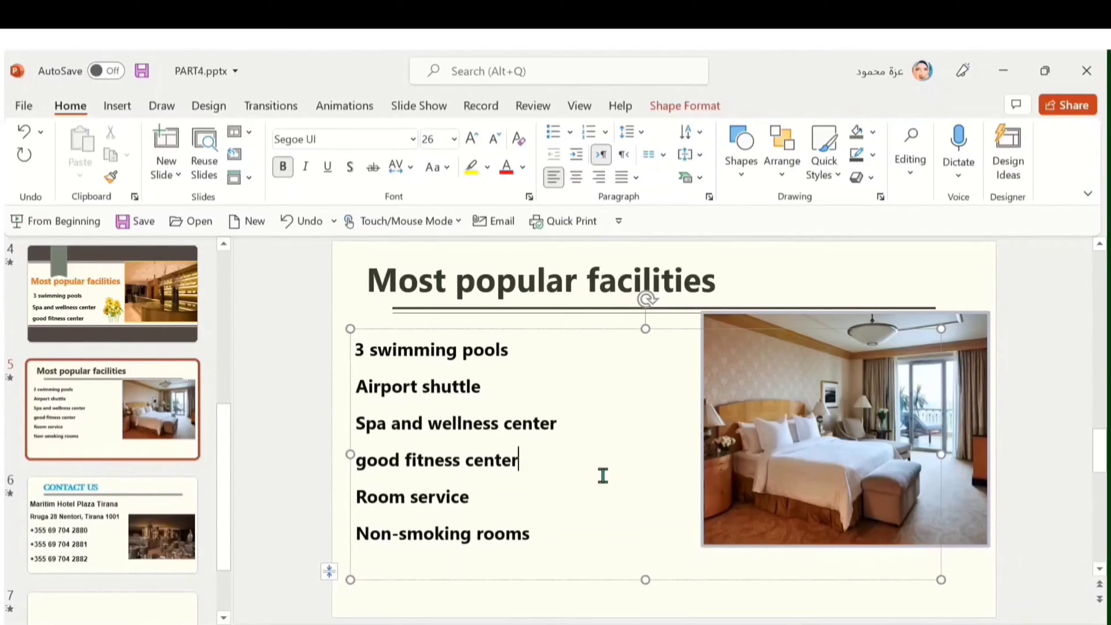
# Step: Make the location-pin PNG from the USB drive the picture bullet for slide 6's address line
pyautogui.click(86, 524)
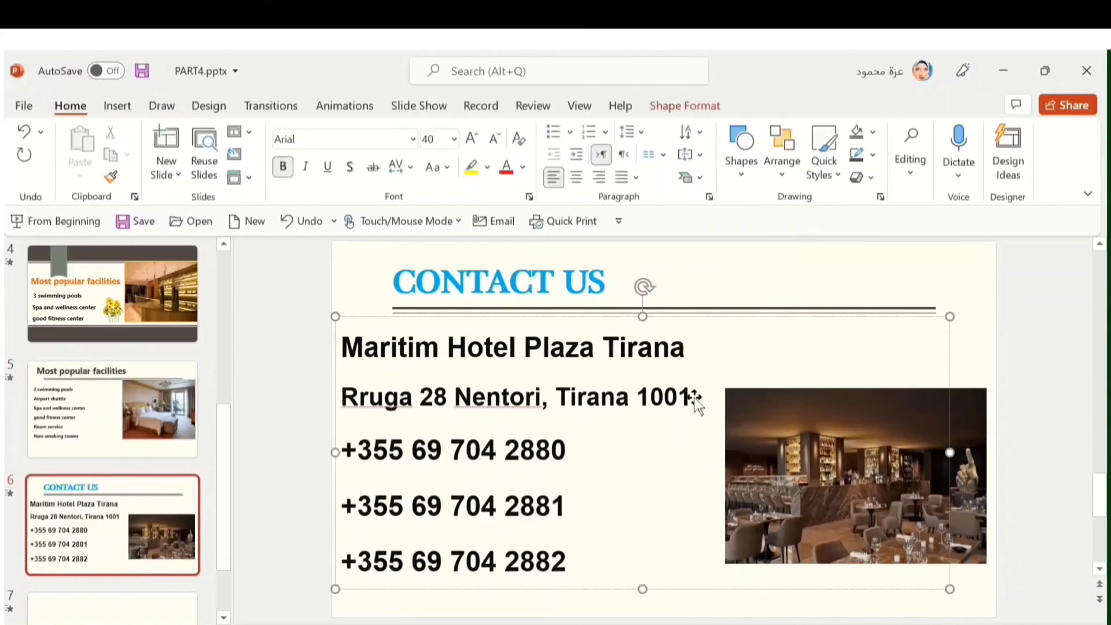
pyautogui.moveTo(696, 400); pyautogui.dragTo(345, 397)
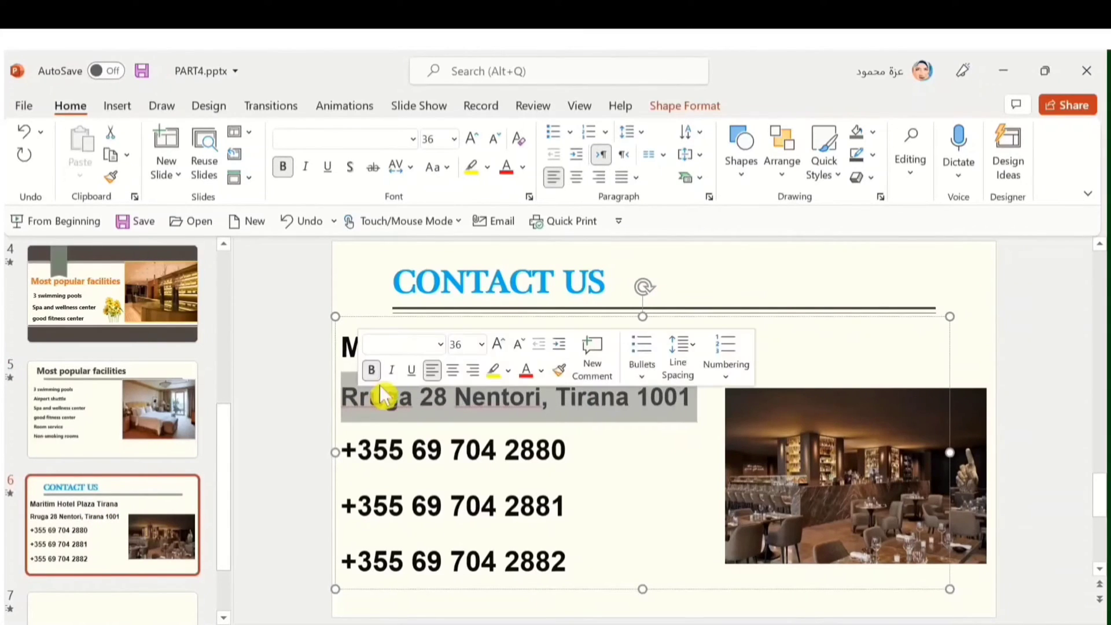
pyautogui.click(569, 132)
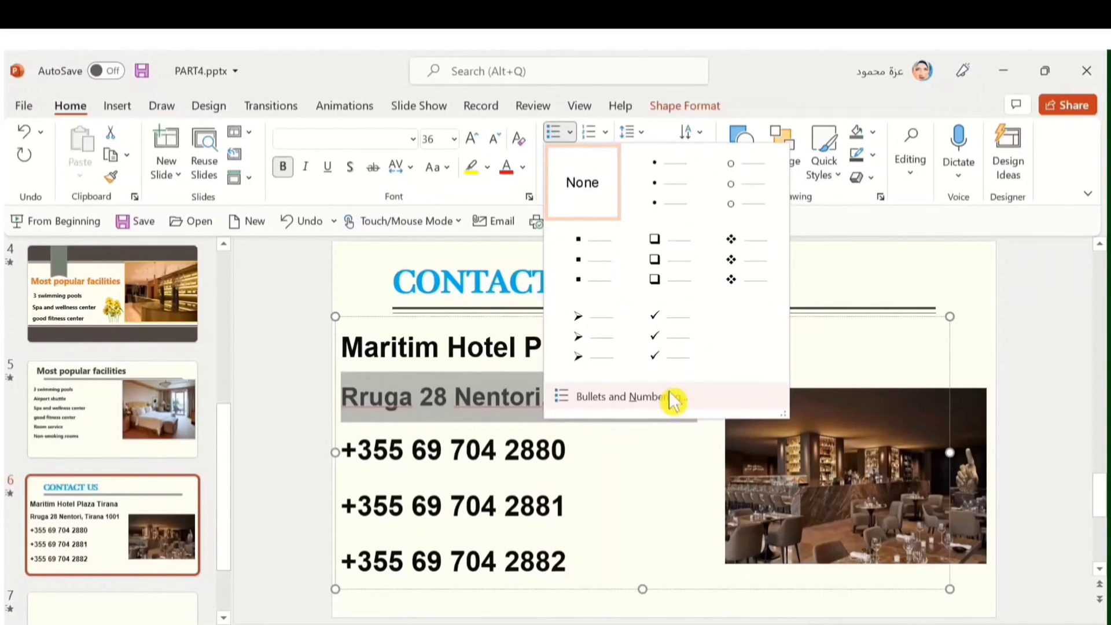
pyautogui.click(673, 398)
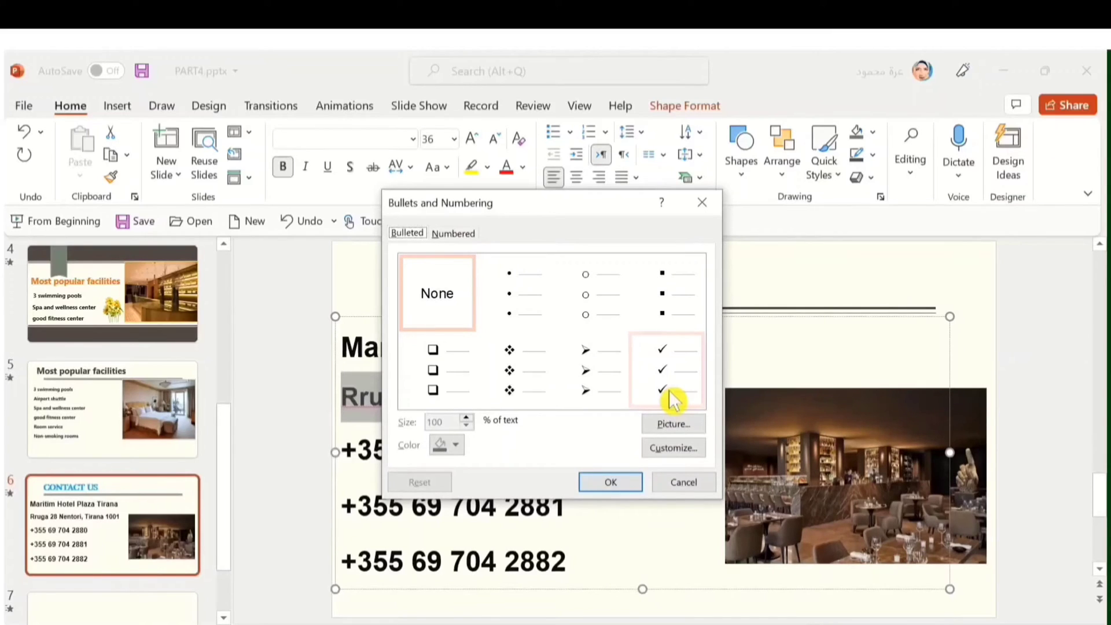
pyautogui.click(694, 428)
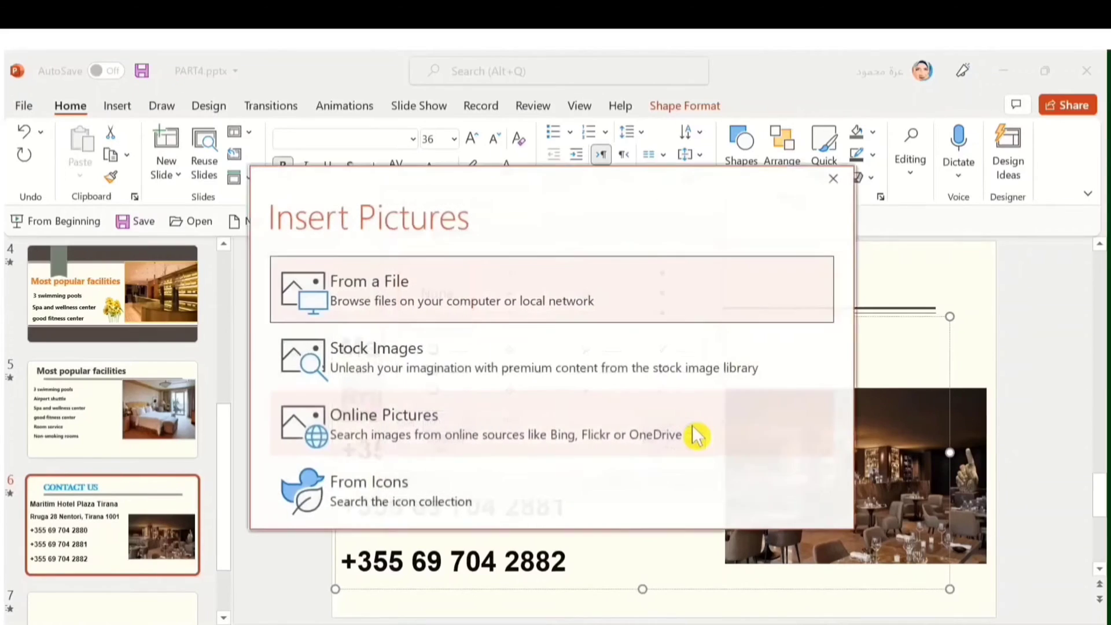
pyautogui.click(471, 298)
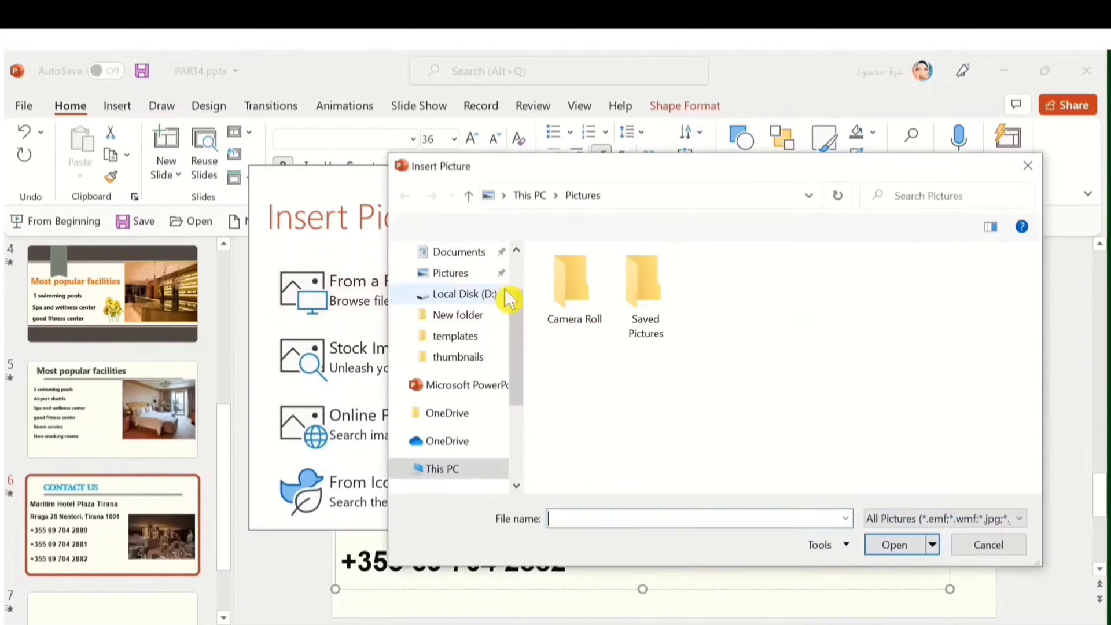
pyautogui.moveTo(516, 327); pyautogui.dragTo(523, 411)
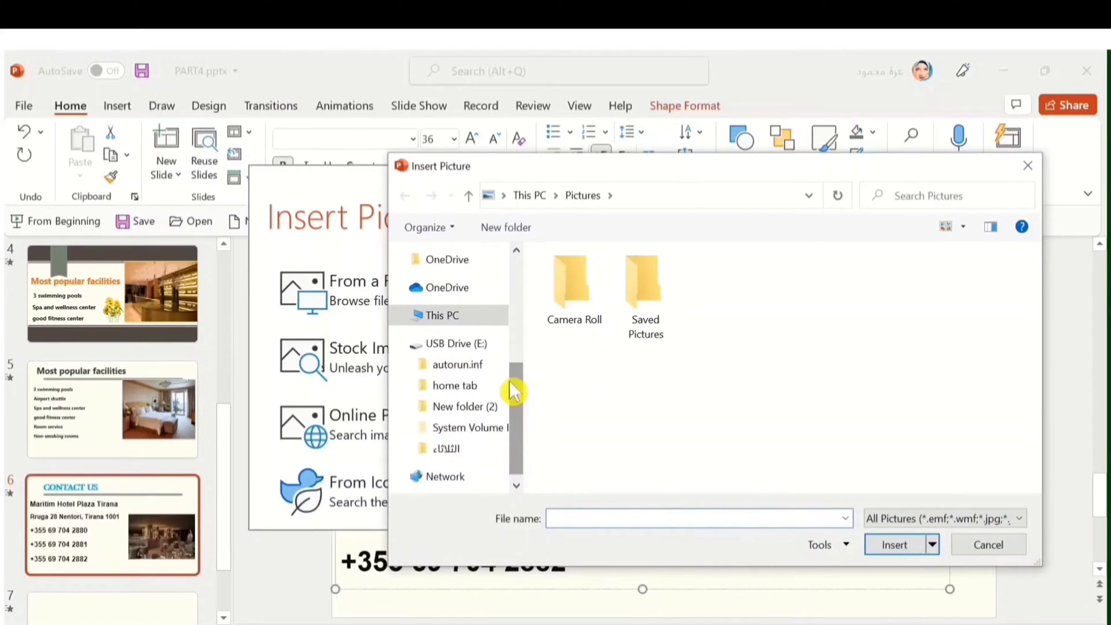
pyautogui.click(467, 345)
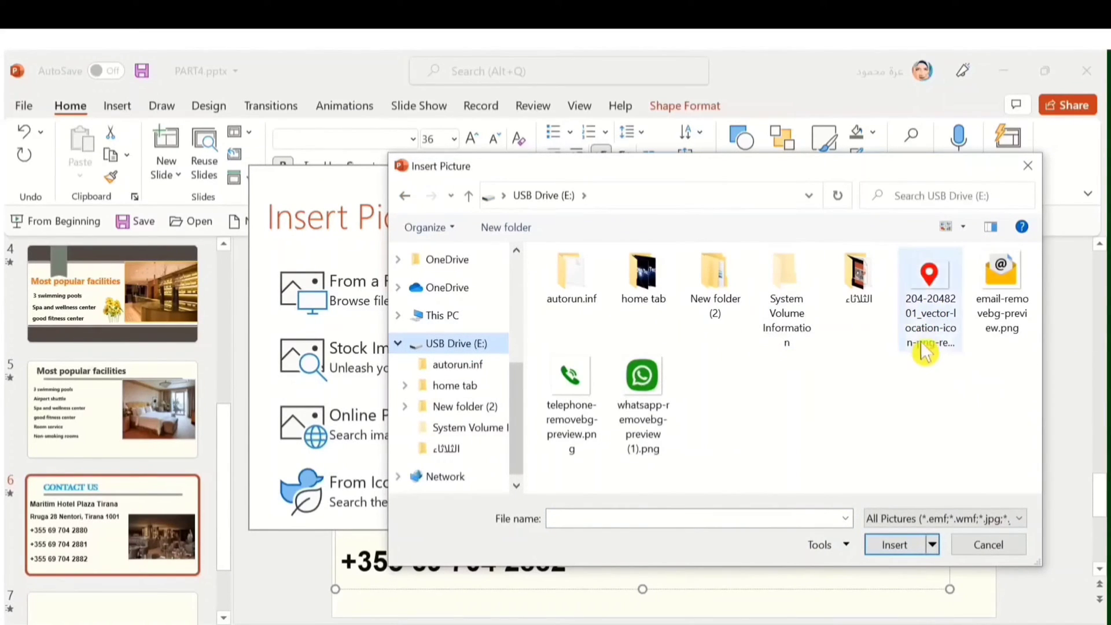
pyautogui.click(930, 322)
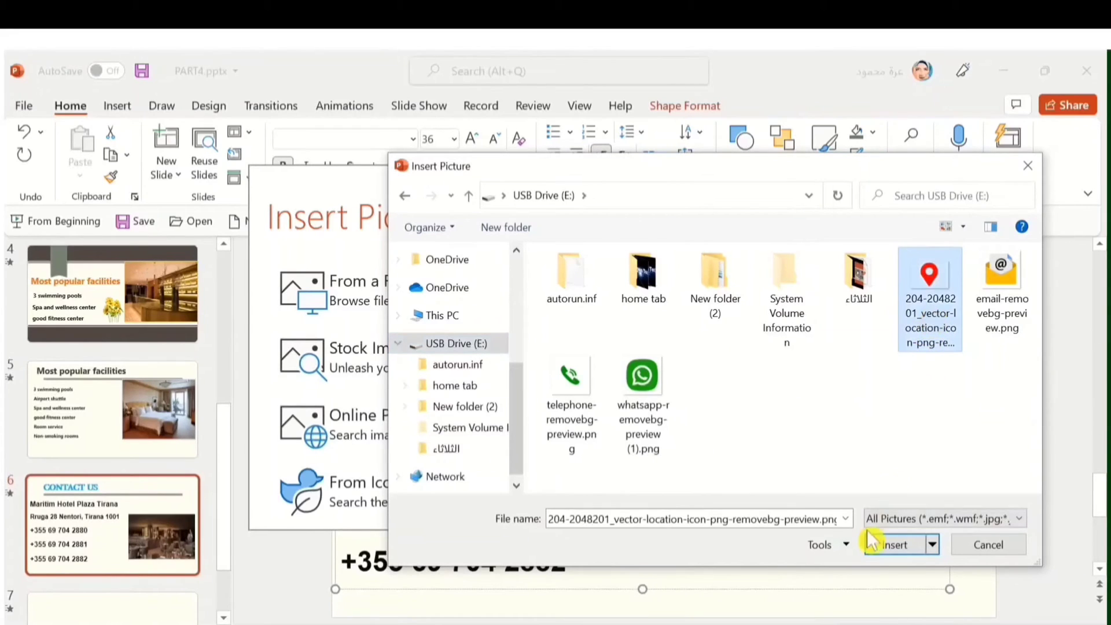
pyautogui.click(871, 542)
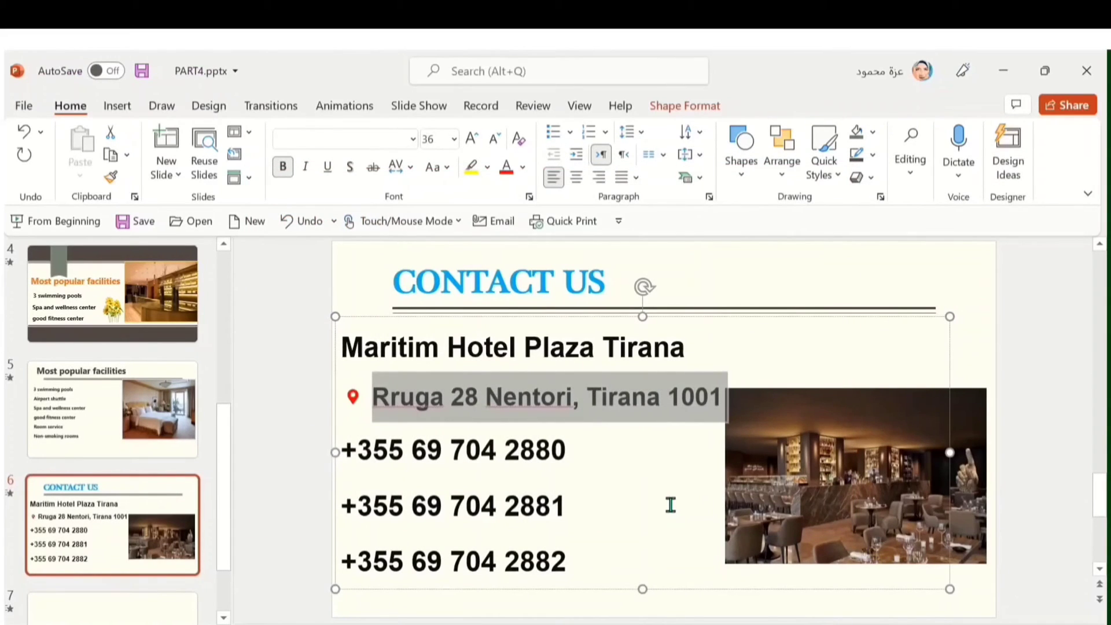
pyautogui.click(670, 505)
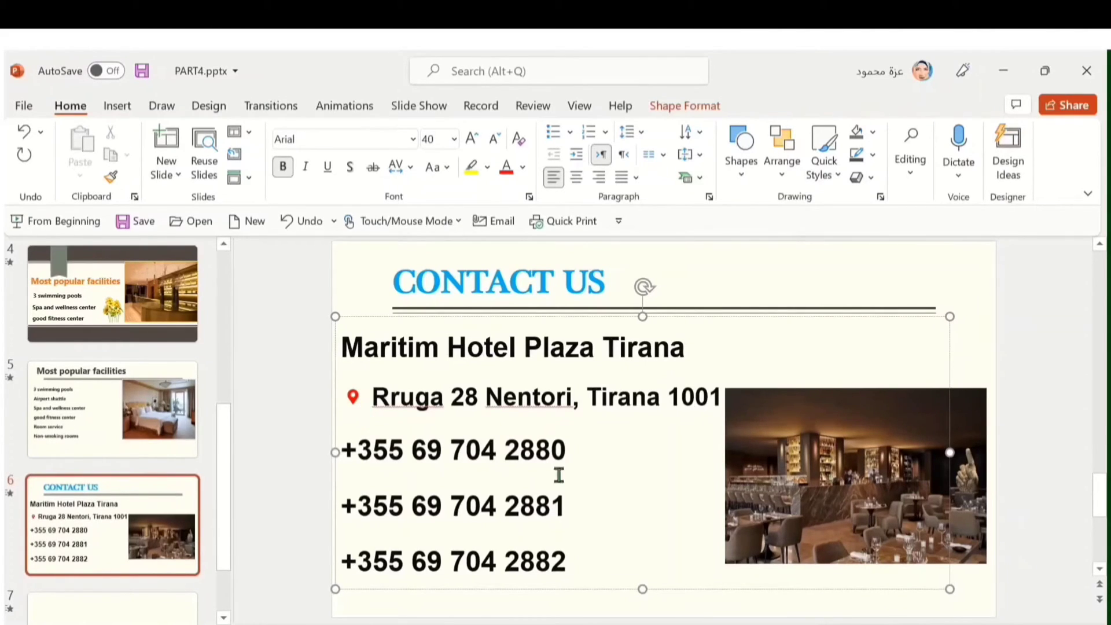
# Step: Use telephone-removebg-preview.png as the picture bullet for the 2880 and 2881 phone lines
pyautogui.moveTo(565, 506); pyautogui.dragTo(348, 458)
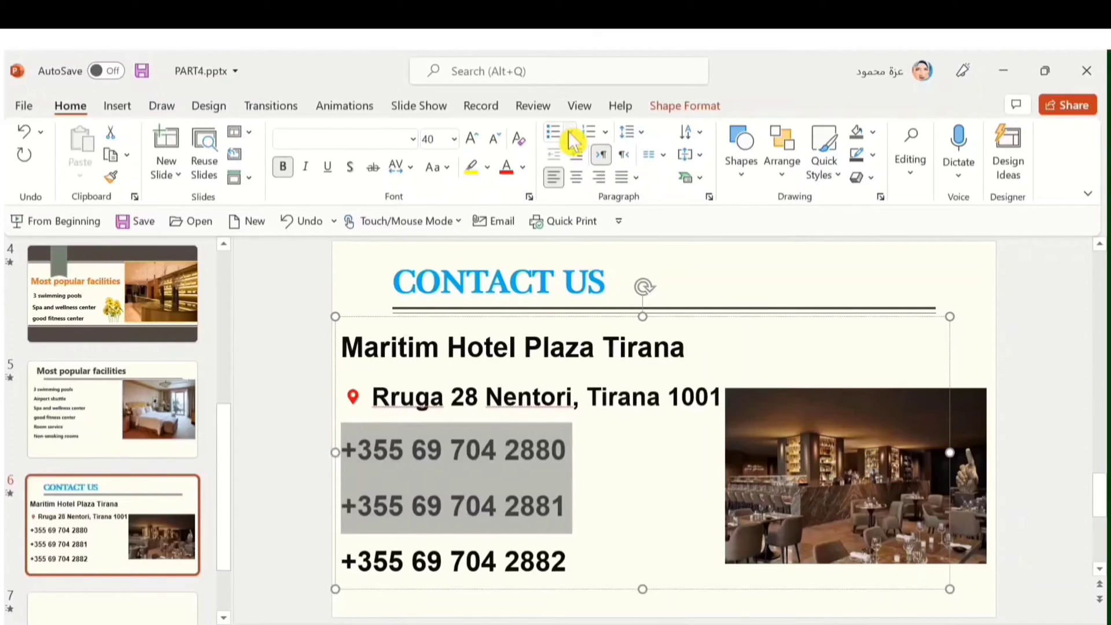
pyautogui.click(571, 134)
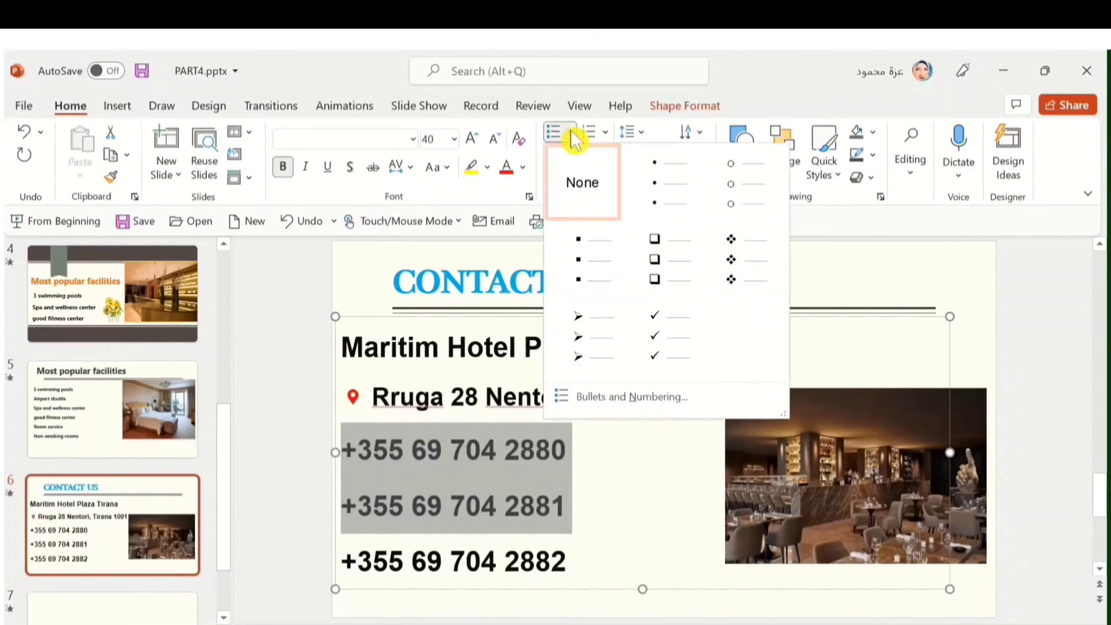
pyautogui.click(622, 395)
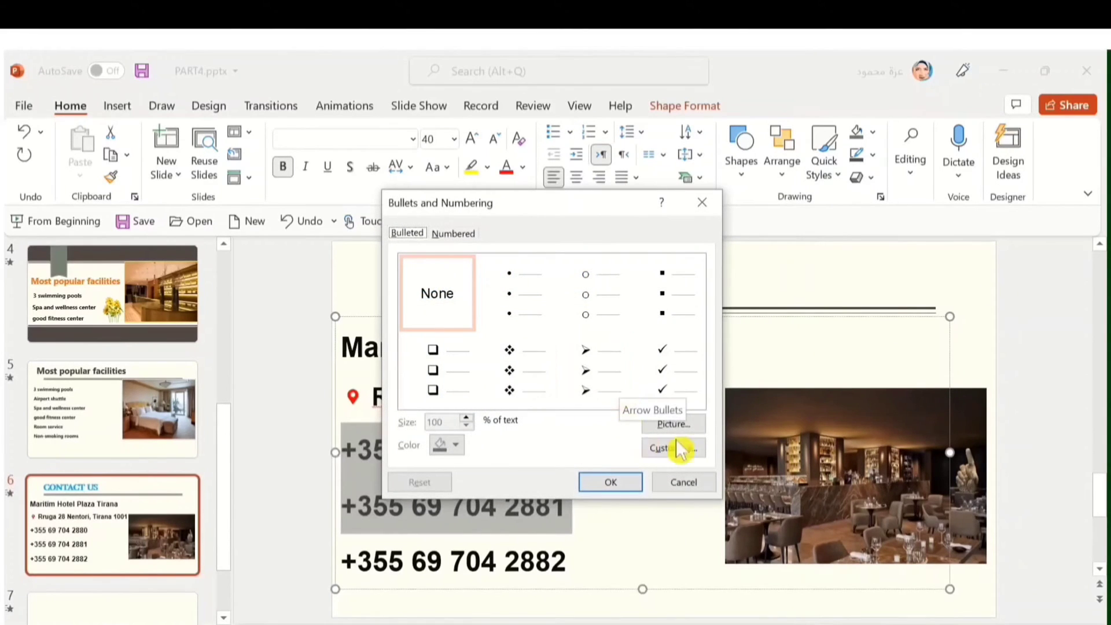
pyautogui.click(698, 428)
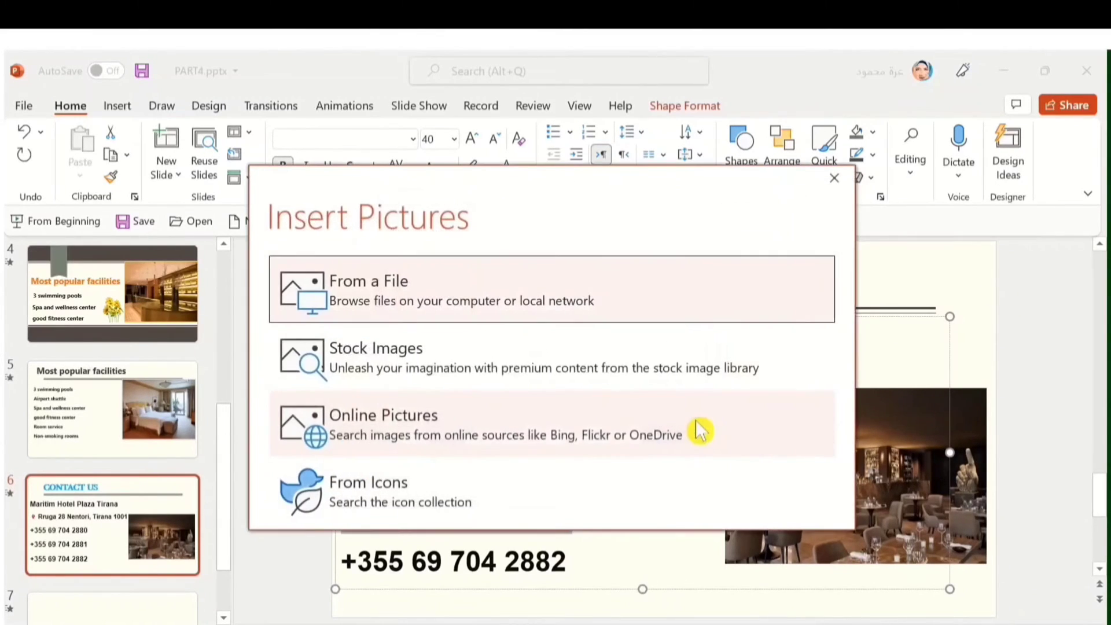
pyautogui.click(449, 295)
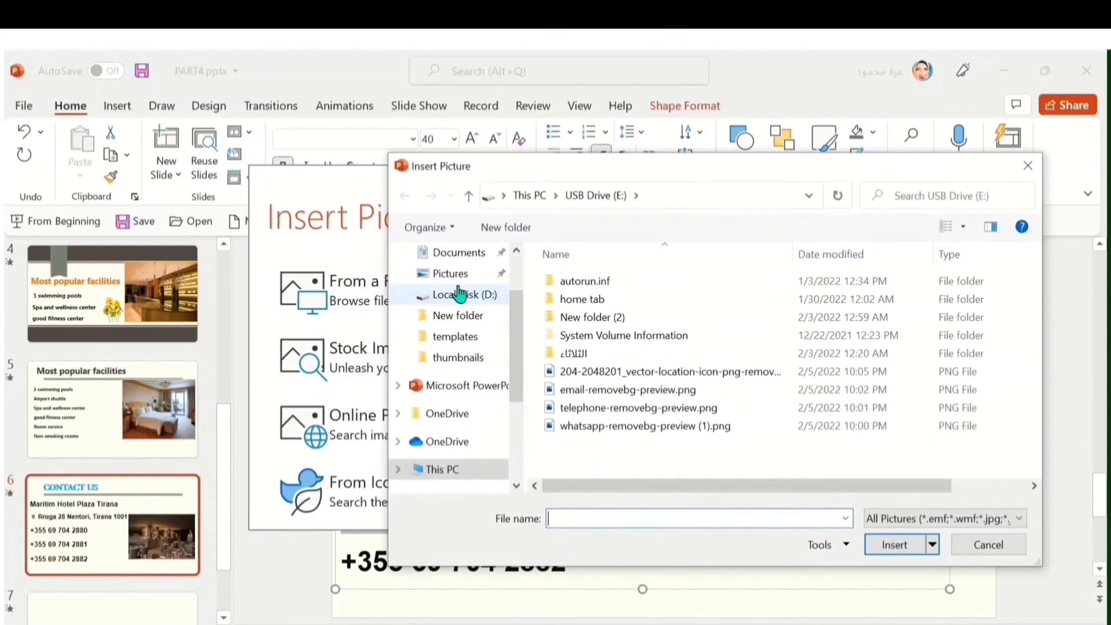
pyautogui.click(620, 412)
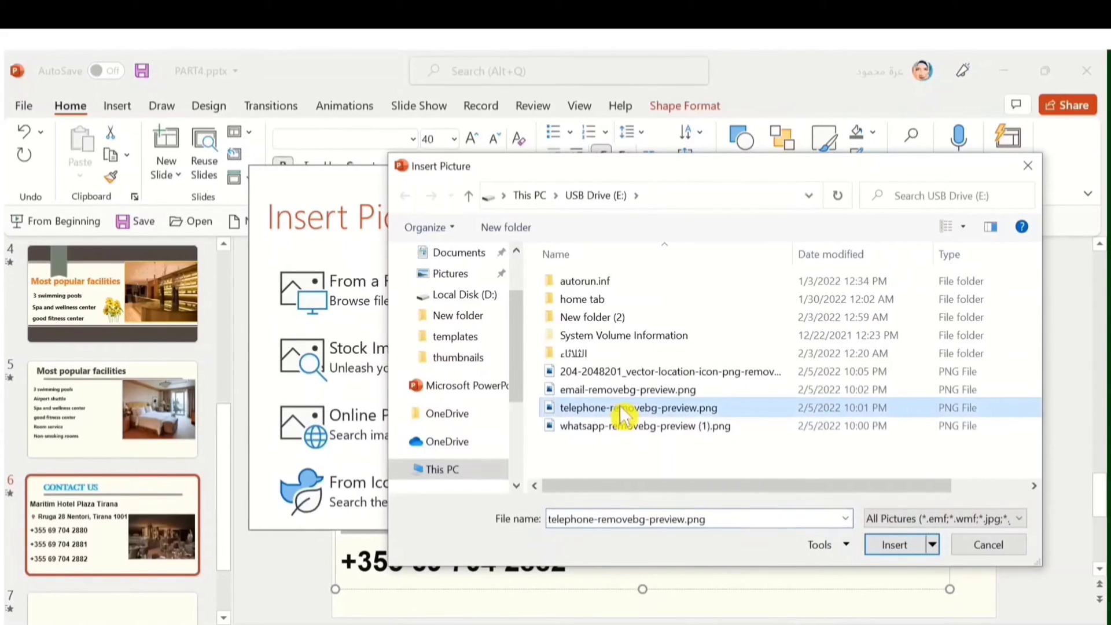
pyautogui.click(886, 547)
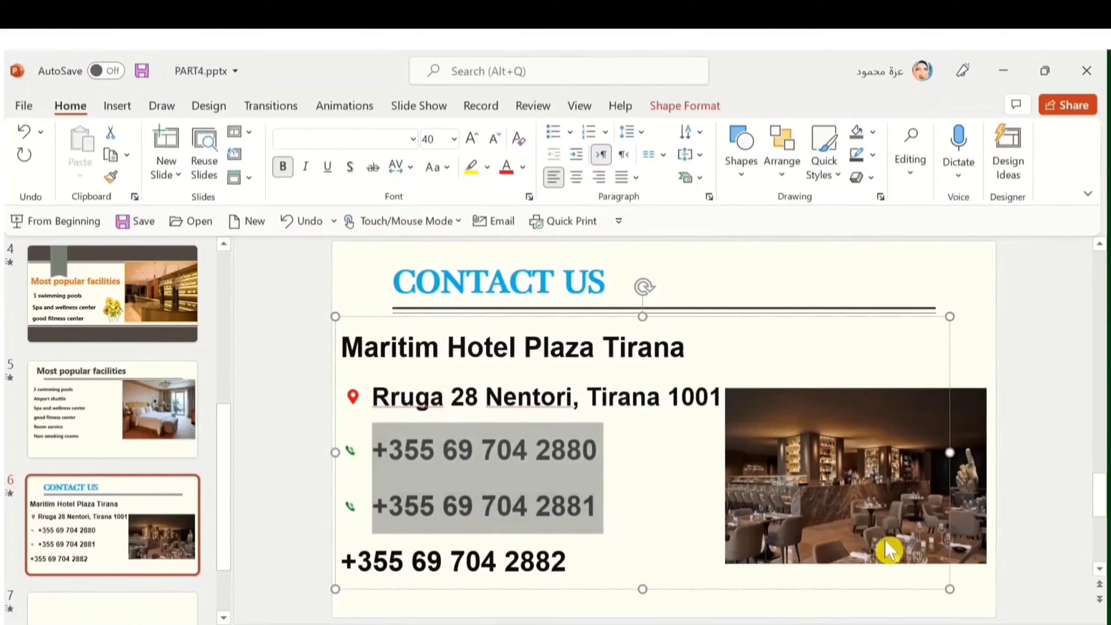
pyautogui.click(680, 496)
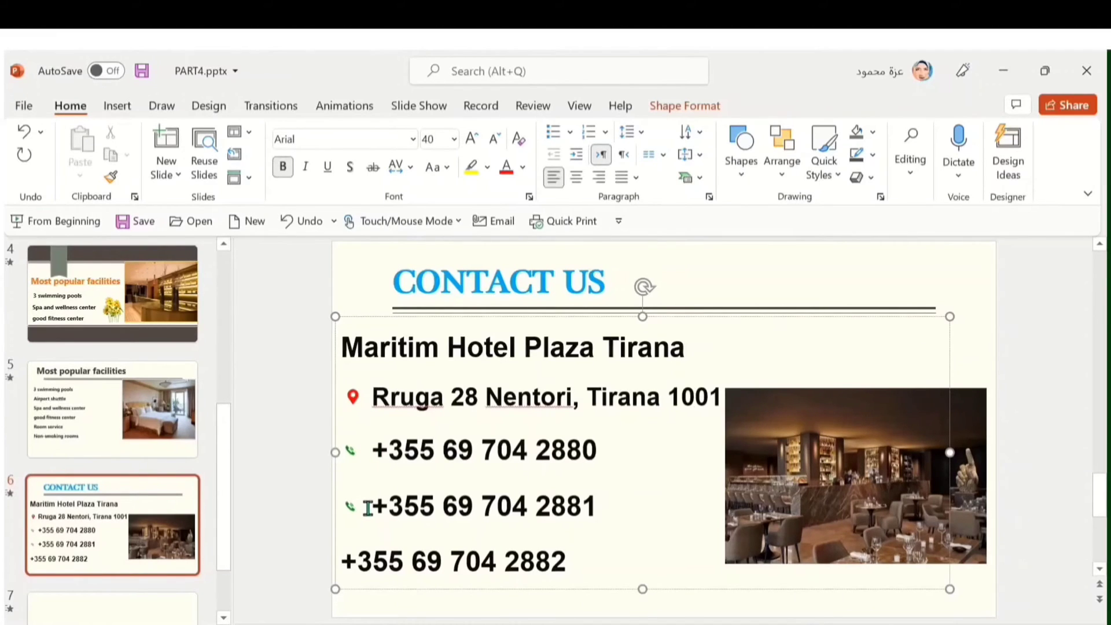
# Step: Use the WhatsApp PNG from the USB drive as the last phone number's picture bullet
pyautogui.click(577, 565)
pyautogui.moveTo(578, 564); pyautogui.dragTo(346, 556)
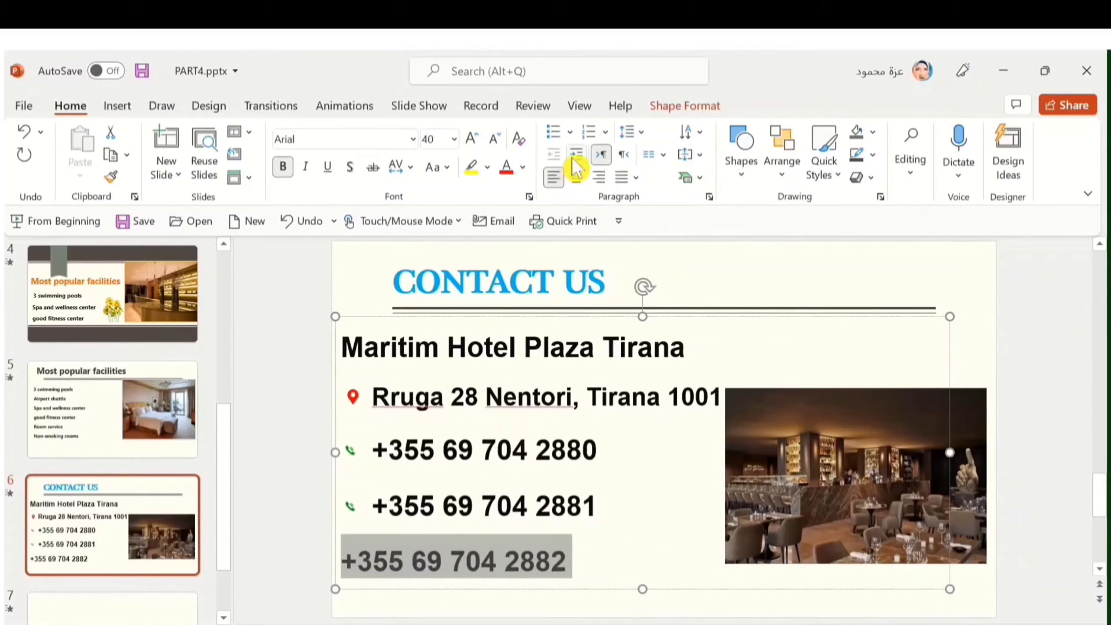
pyautogui.click(570, 132)
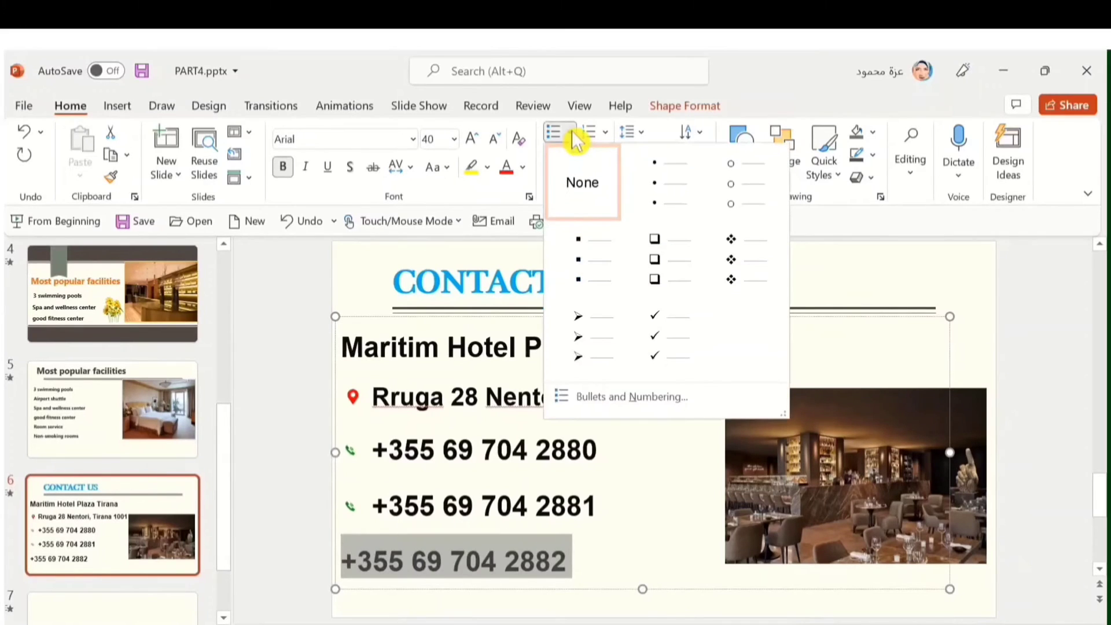
pyautogui.click(655, 398)
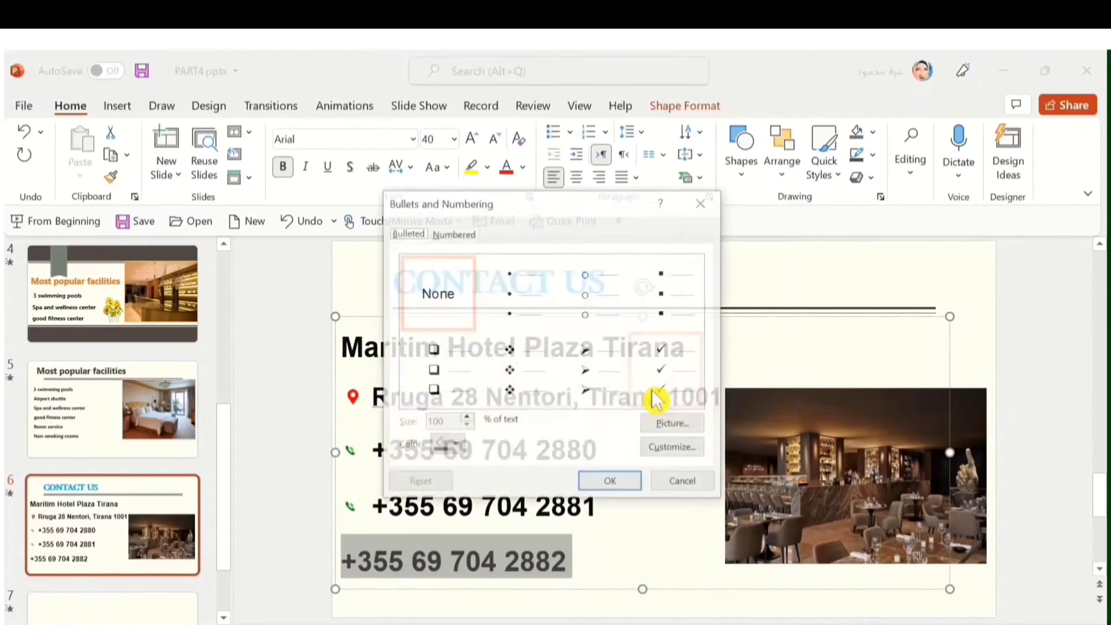
pyautogui.click(682, 427)
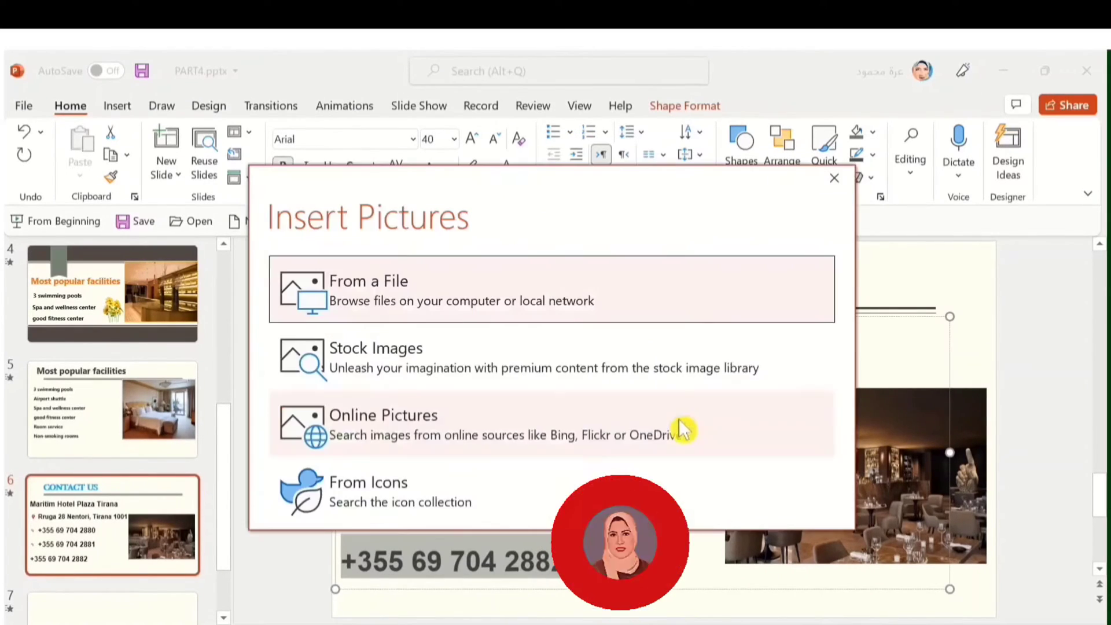
pyautogui.click(459, 281)
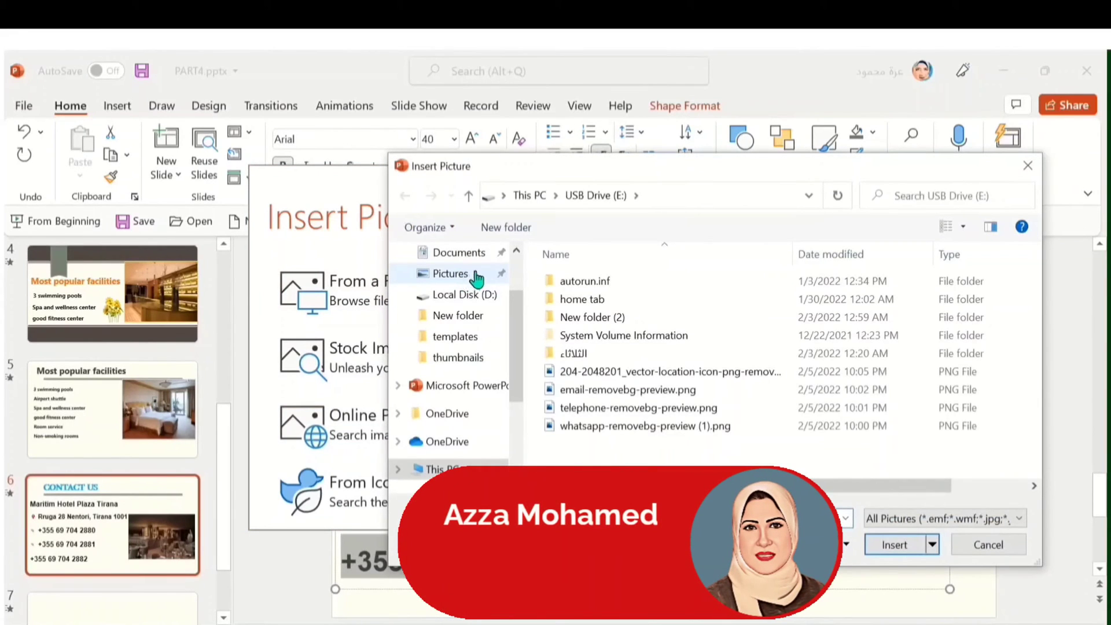
pyautogui.click(575, 428)
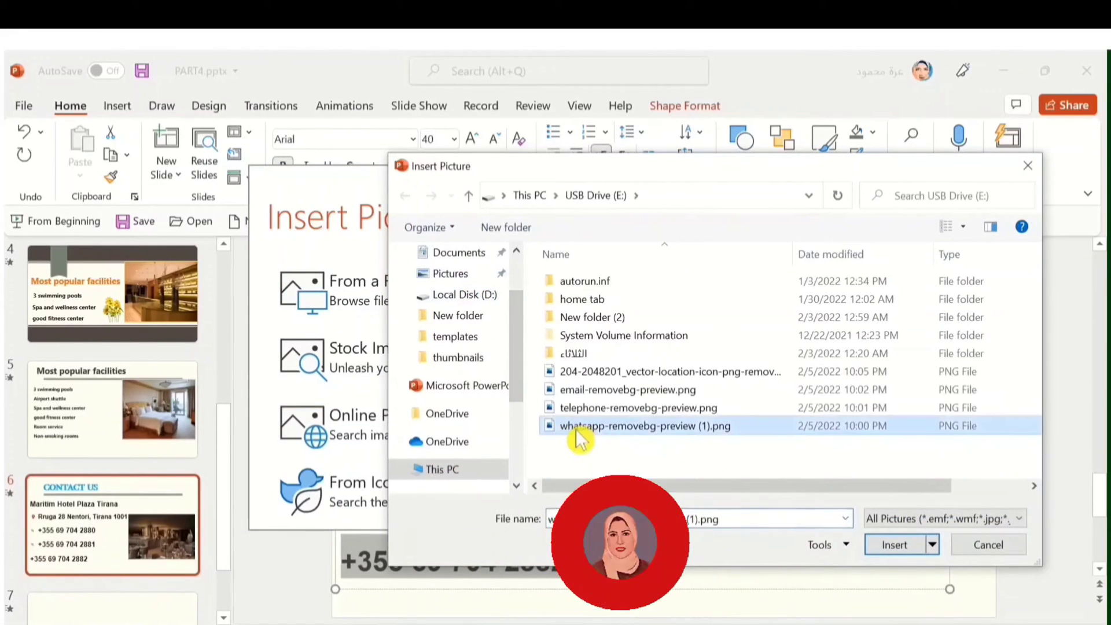
pyautogui.click(892, 547)
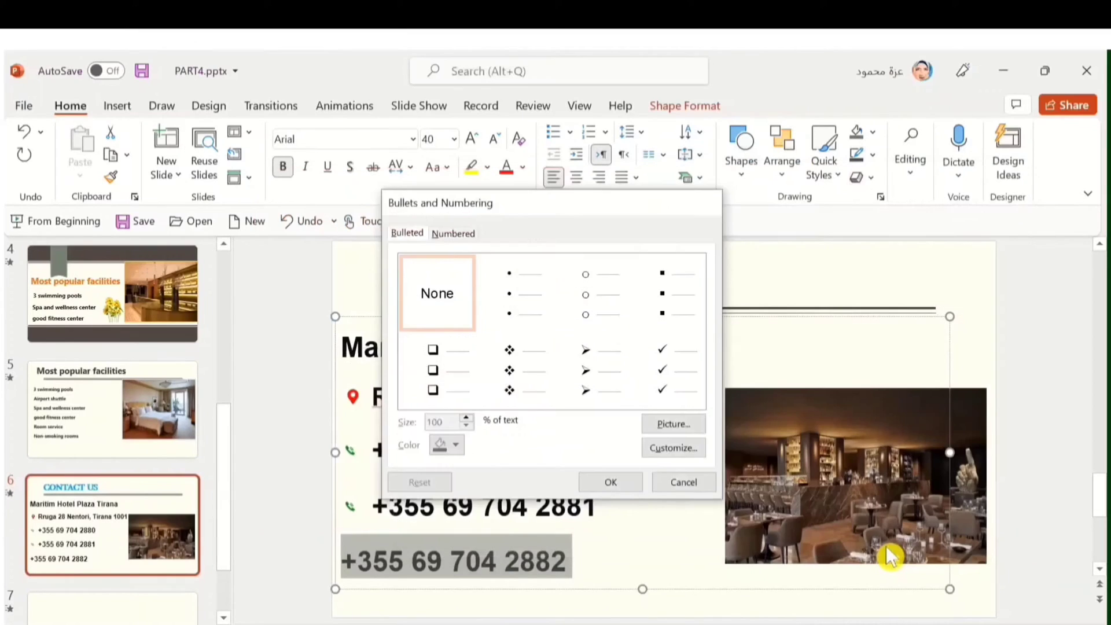
pyautogui.click(675, 546)
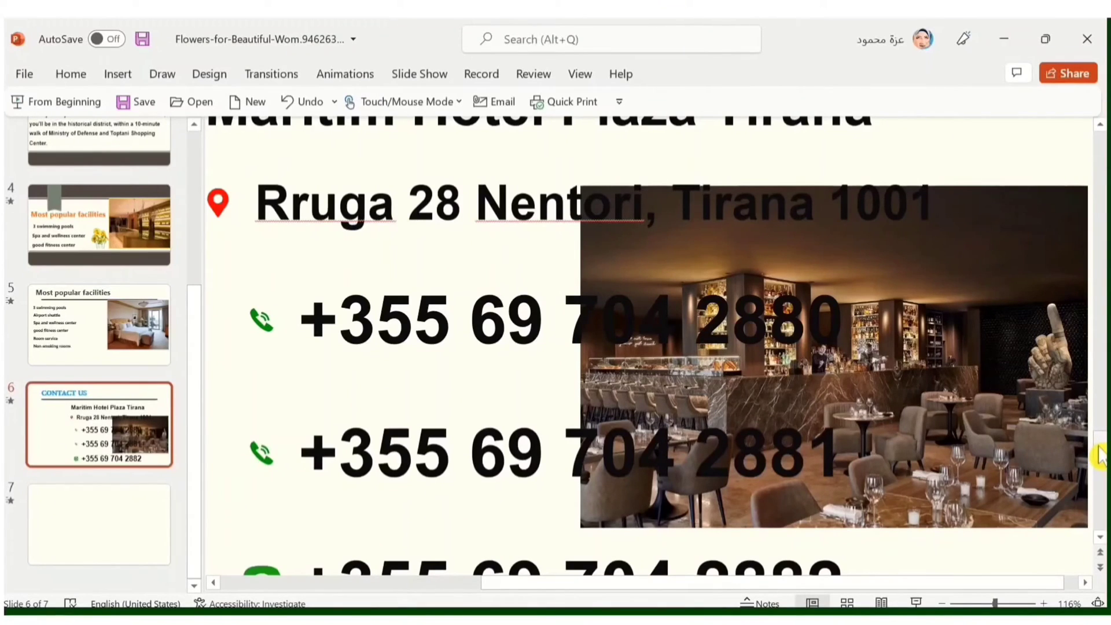
pyautogui.moveTo(1099, 455); pyautogui.dragTo(1099, 466)
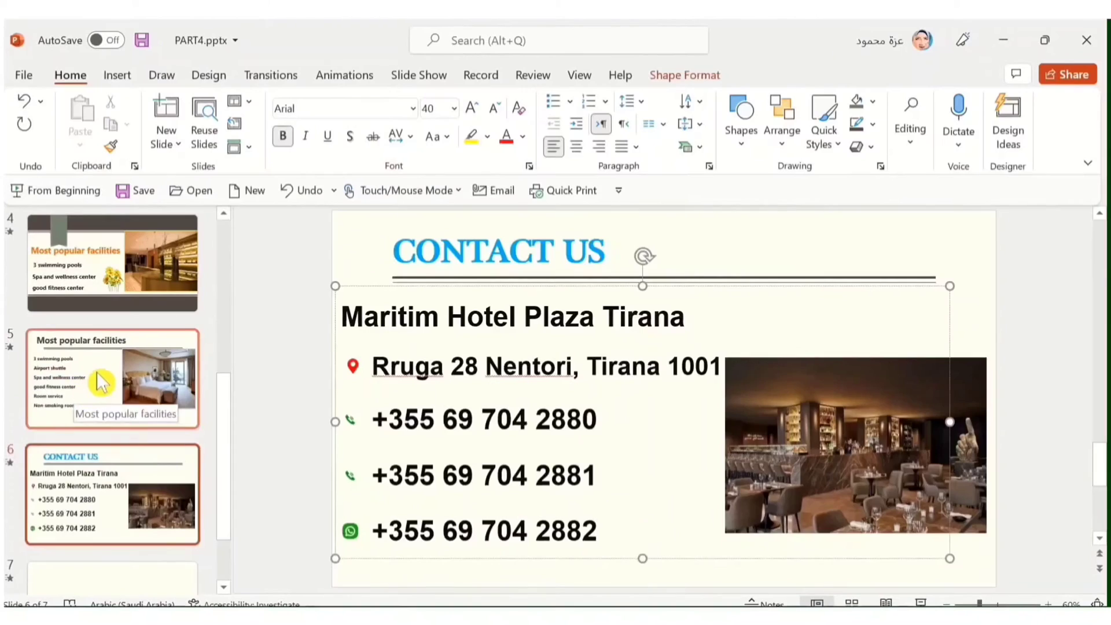
# Step: On slide 4 of PART4, number the facility lines with i. ii. iii. roman numerals
pyautogui.click(98, 378)
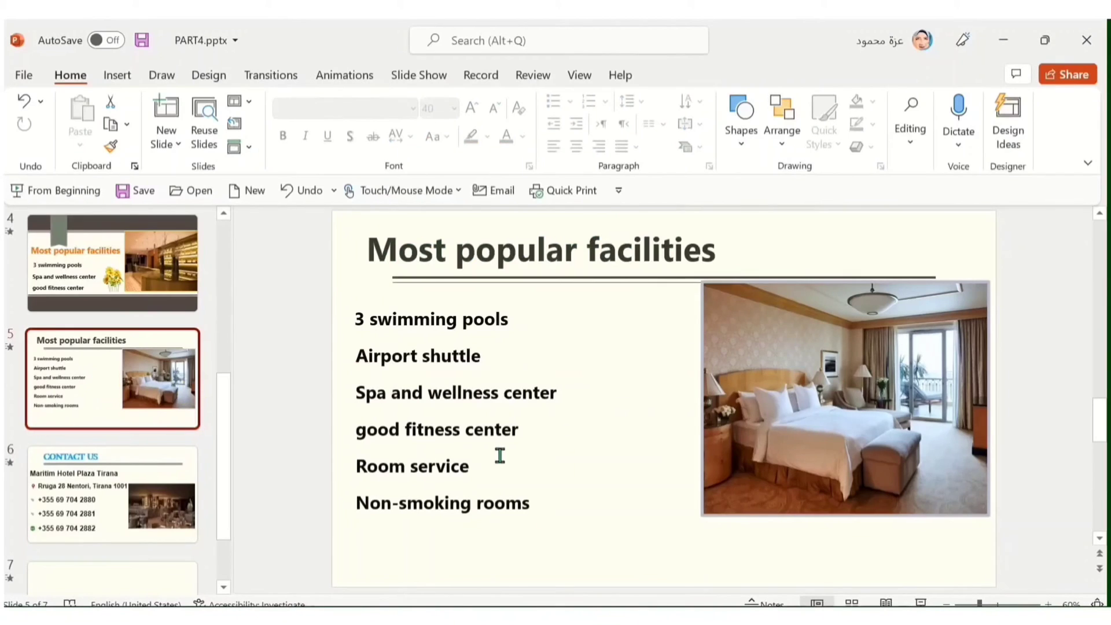
pyautogui.click(101, 271)
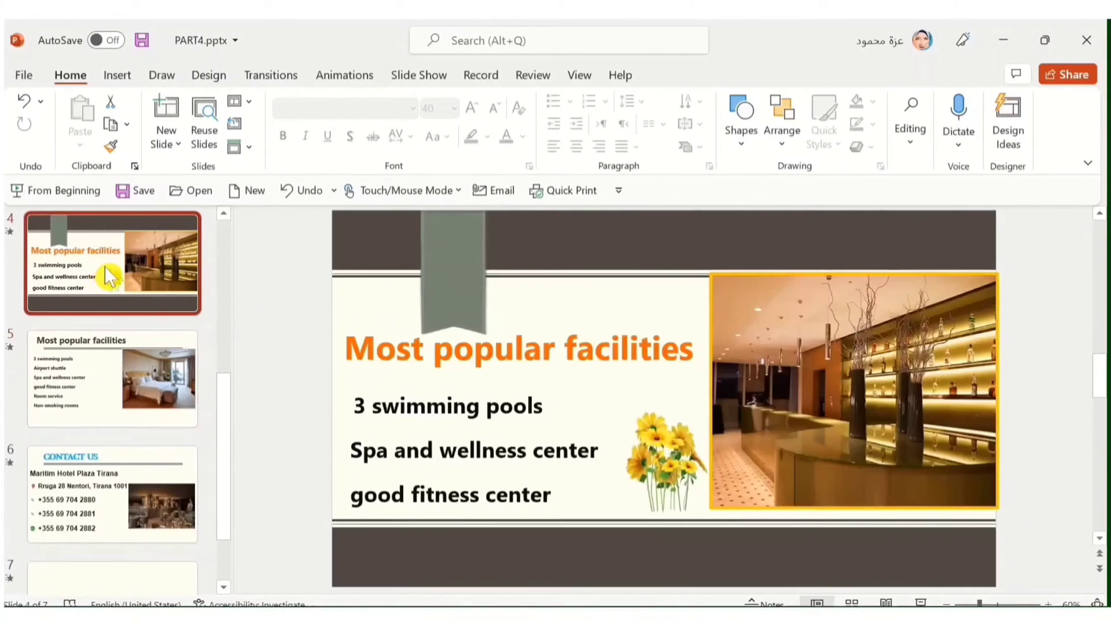
pyautogui.moveTo(560, 491)
pyautogui.mouseDown()
pyautogui.moveTo(480, 491)
pyautogui.moveTo(351, 400)
pyautogui.mouseUp()
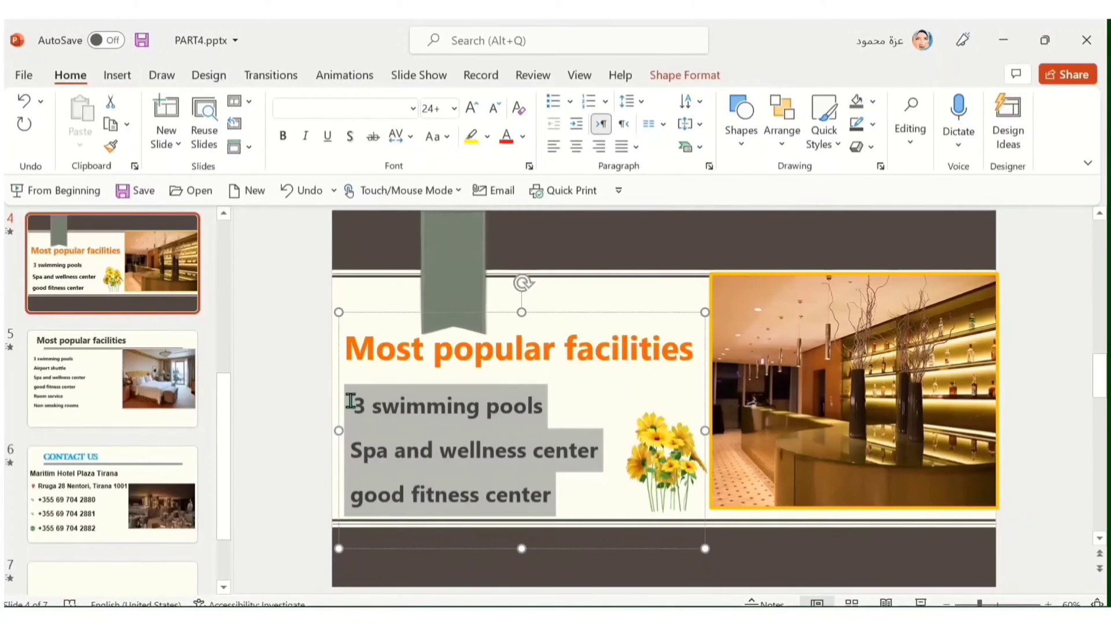
pyautogui.click(605, 104)
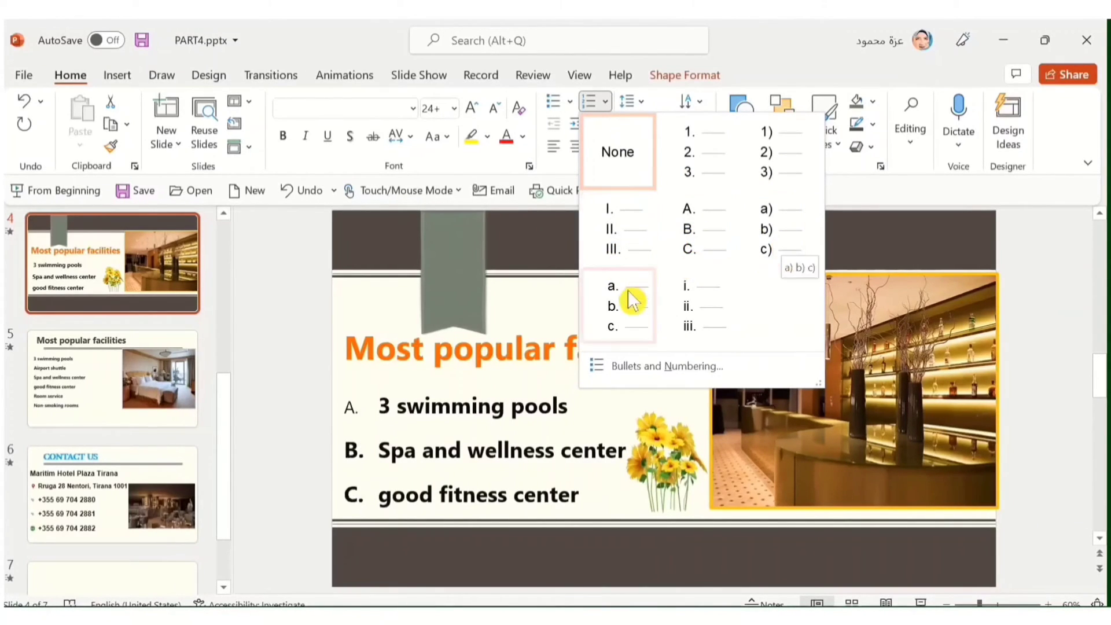
pyautogui.click(702, 299)
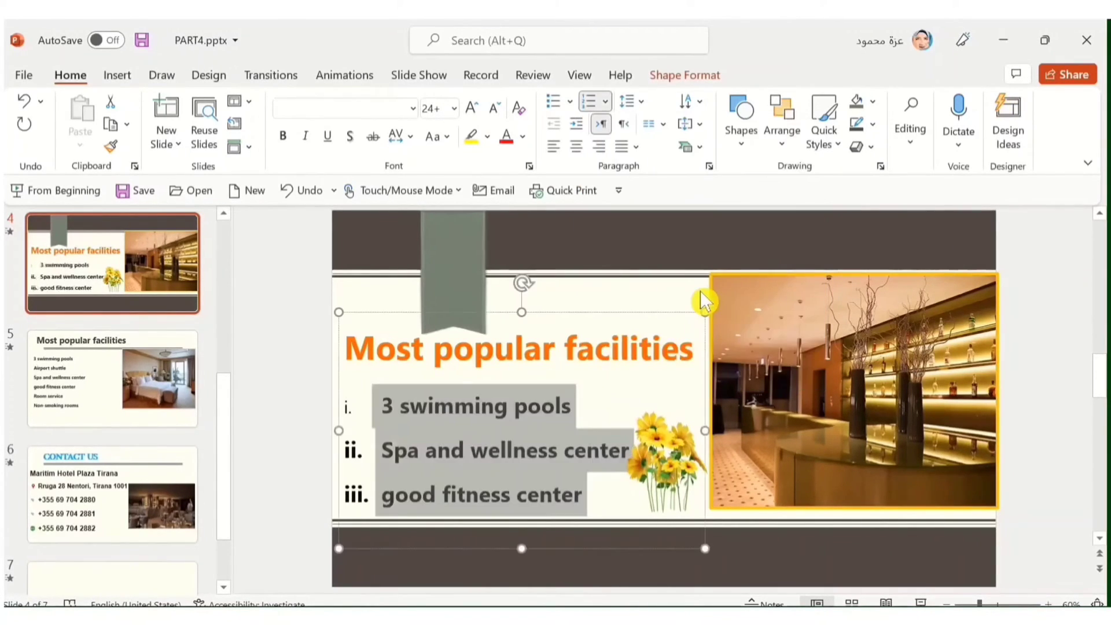
# Step: Set the three list items' bullets to None, then go to slide 3
pyautogui.click(601, 496)
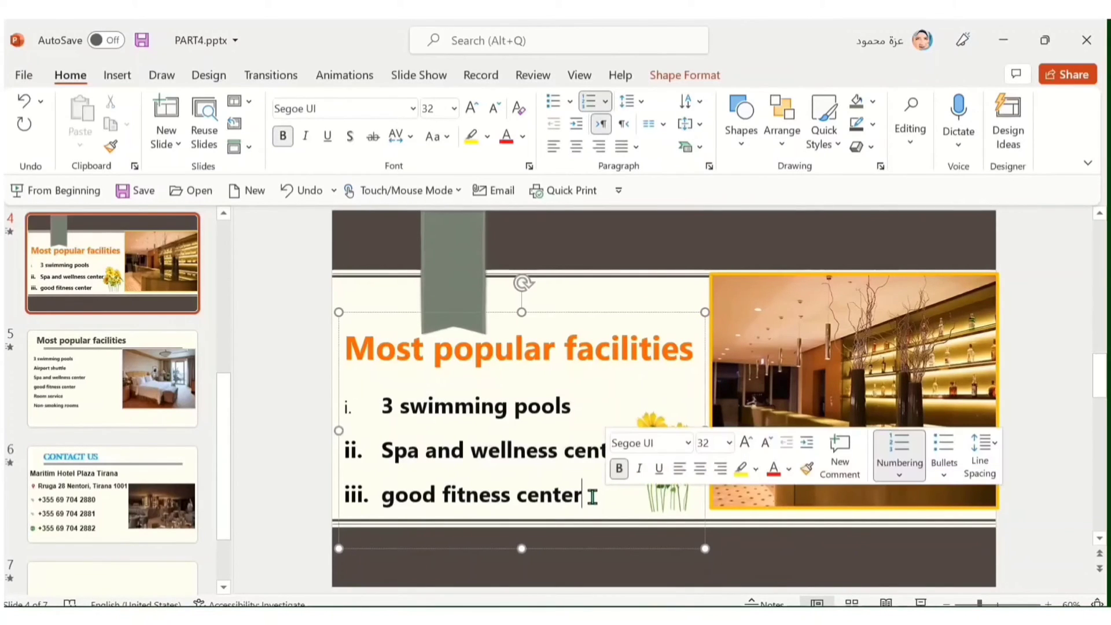
pyautogui.moveTo(594, 496); pyautogui.dragTo(347, 405)
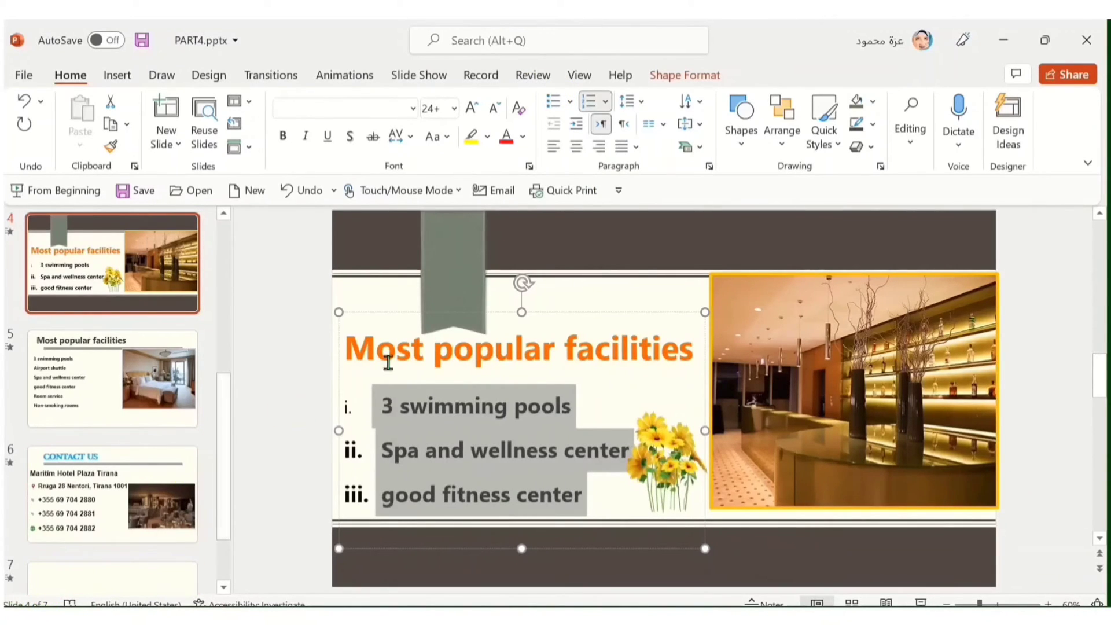
pyautogui.click(570, 103)
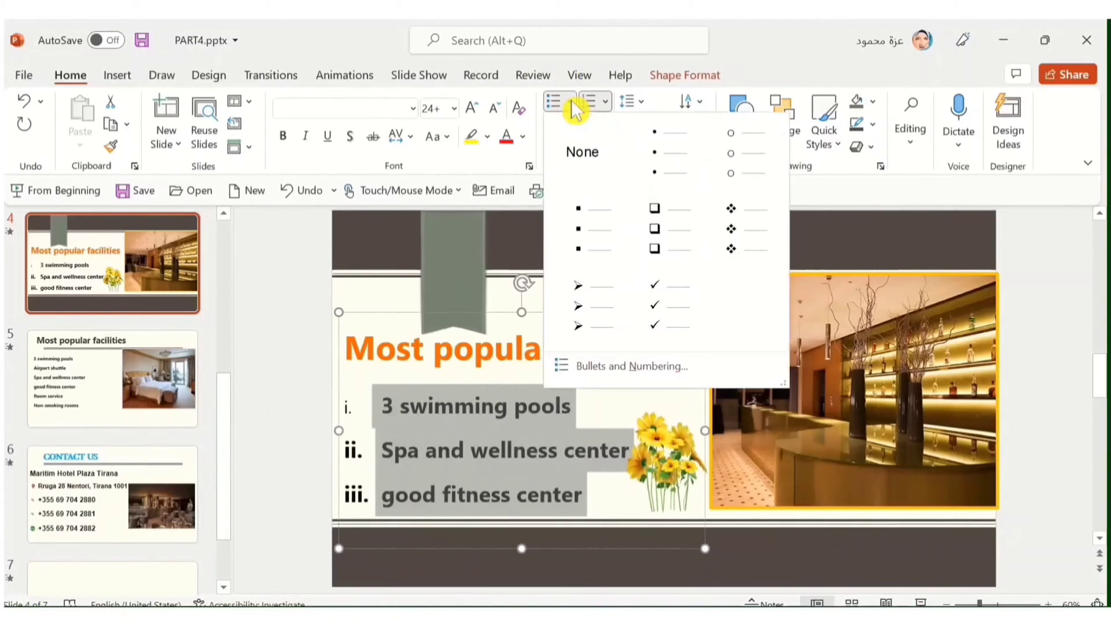
pyautogui.click(582, 154)
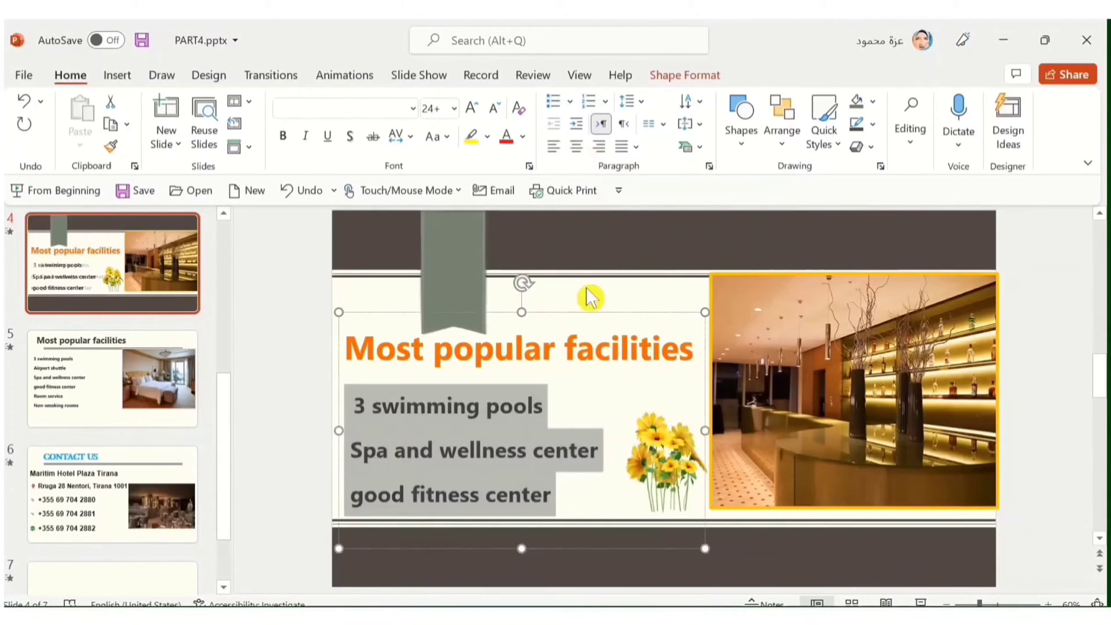
pyautogui.click(575, 480)
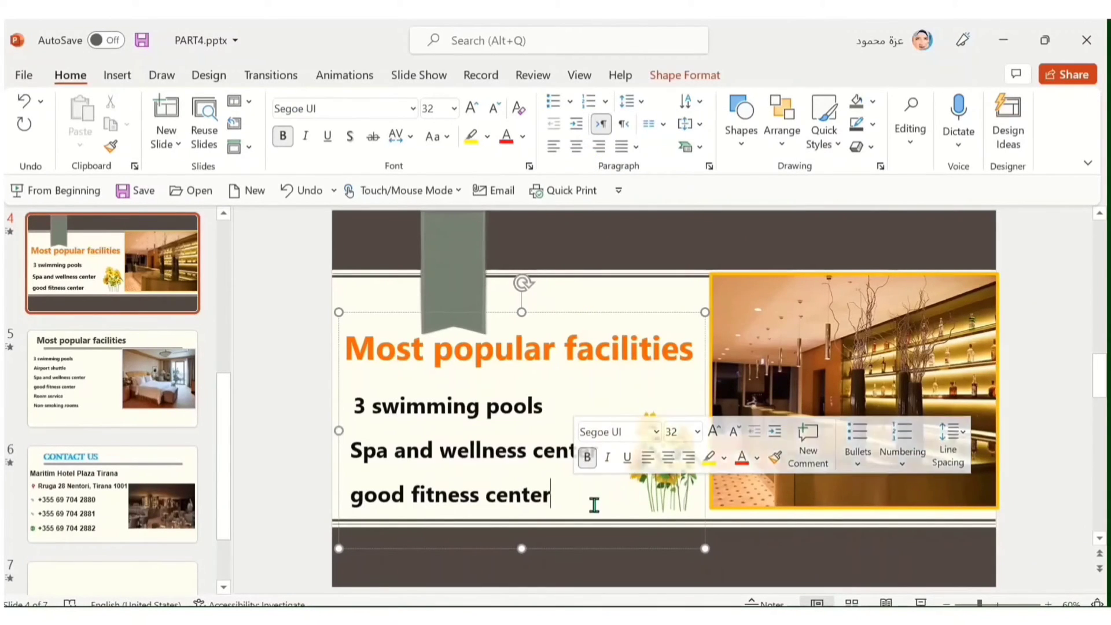
pyautogui.click(248, 343)
pyautogui.click(149, 427)
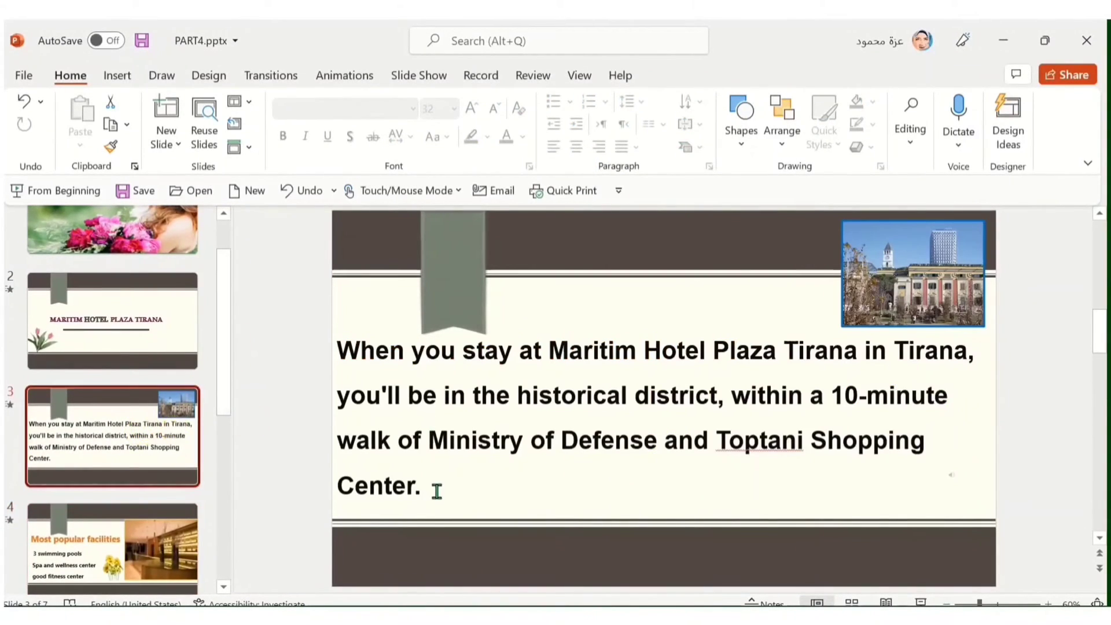
# Step: Give slide 3's Tirana paragraph 1.5 line spacing, then go to slide 2
pyautogui.moveTo(440, 486)
pyautogui.mouseDown()
pyautogui.moveTo(342, 446)
pyautogui.moveTo(360, 359)
pyautogui.mouseUp()
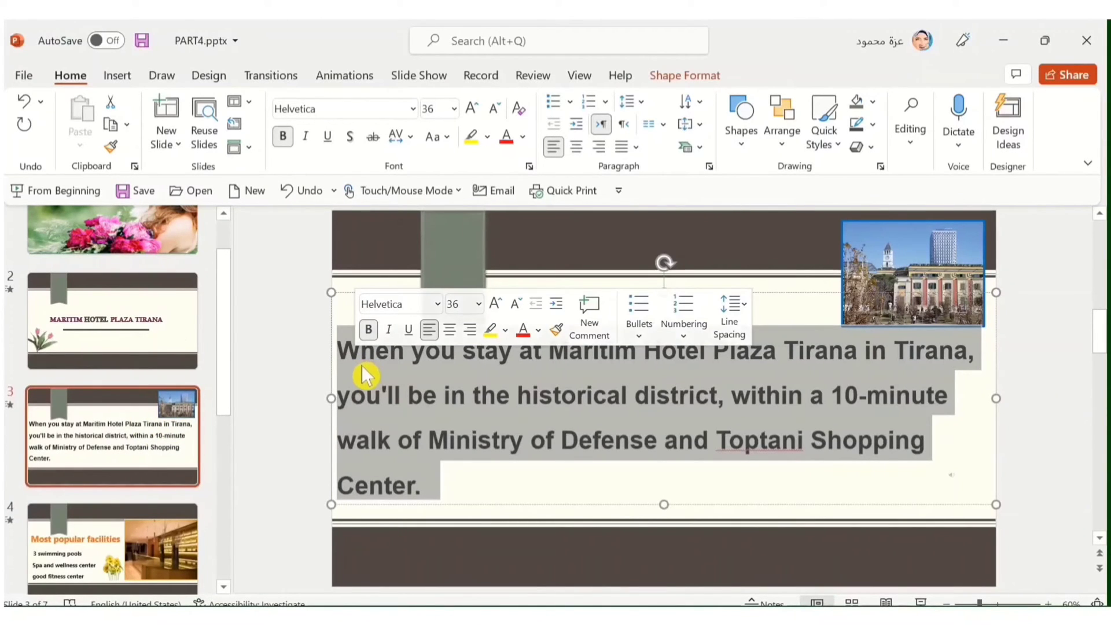
pyautogui.click(630, 102)
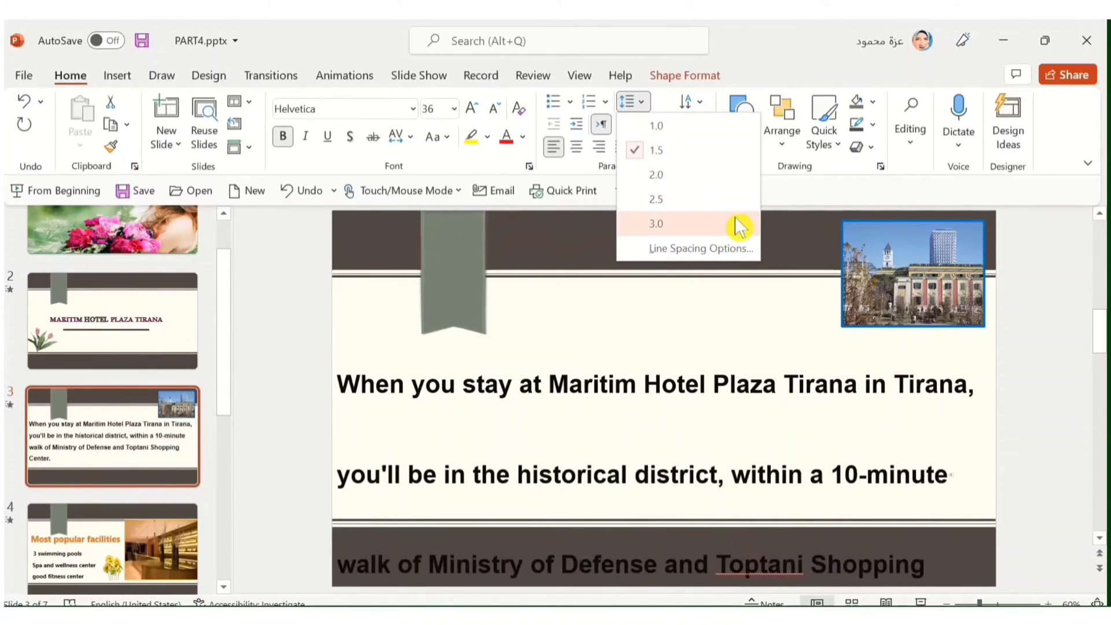
pyautogui.click(731, 149)
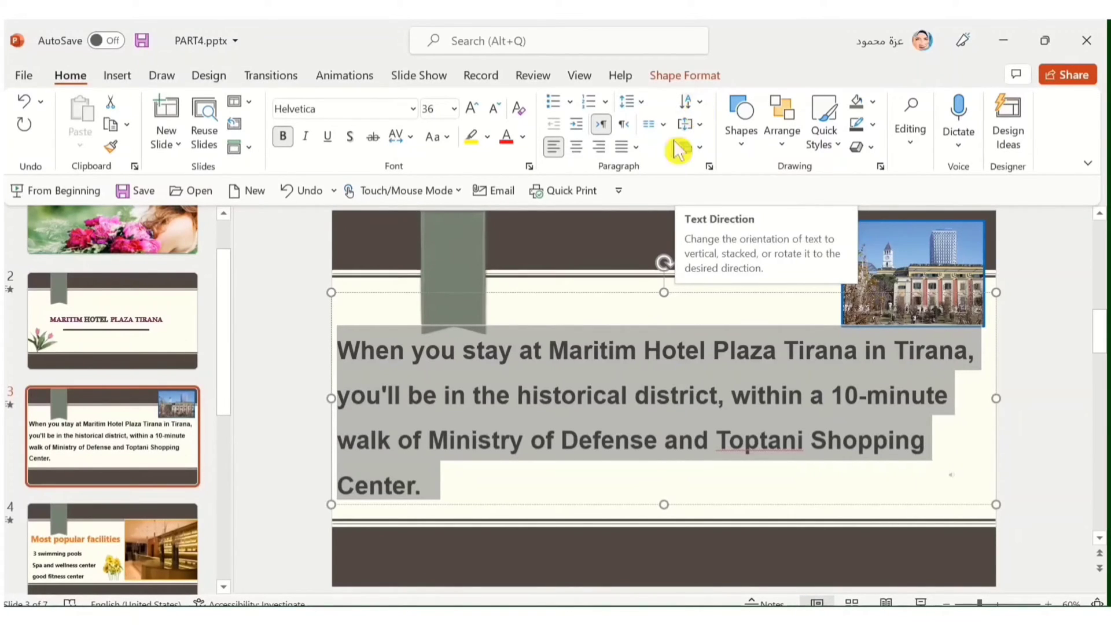
pyautogui.click(152, 340)
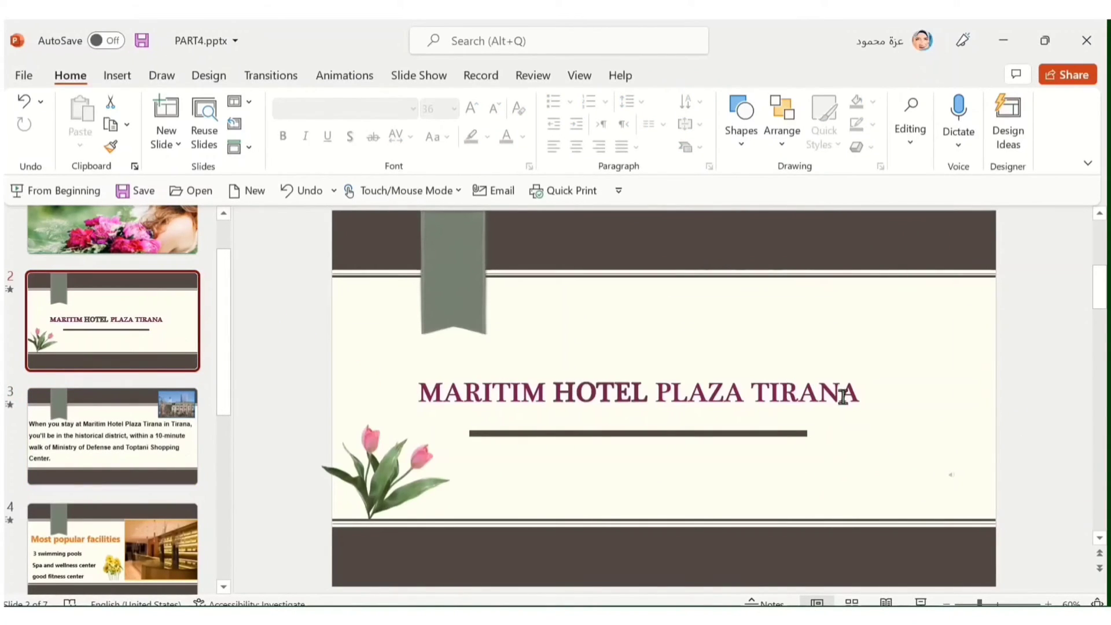
# Step: Rotate the MARITIM HOTEL PLAZA TIRANA title text 90°
pyautogui.moveTo(855, 393); pyautogui.dragTo(457, 398)
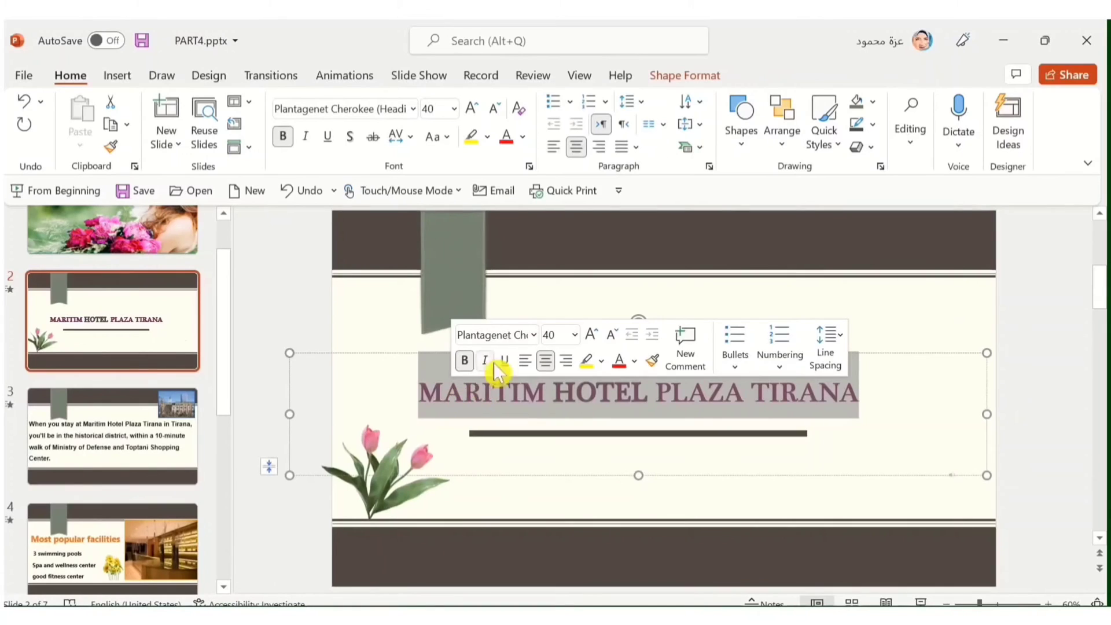
pyautogui.click(707, 105)
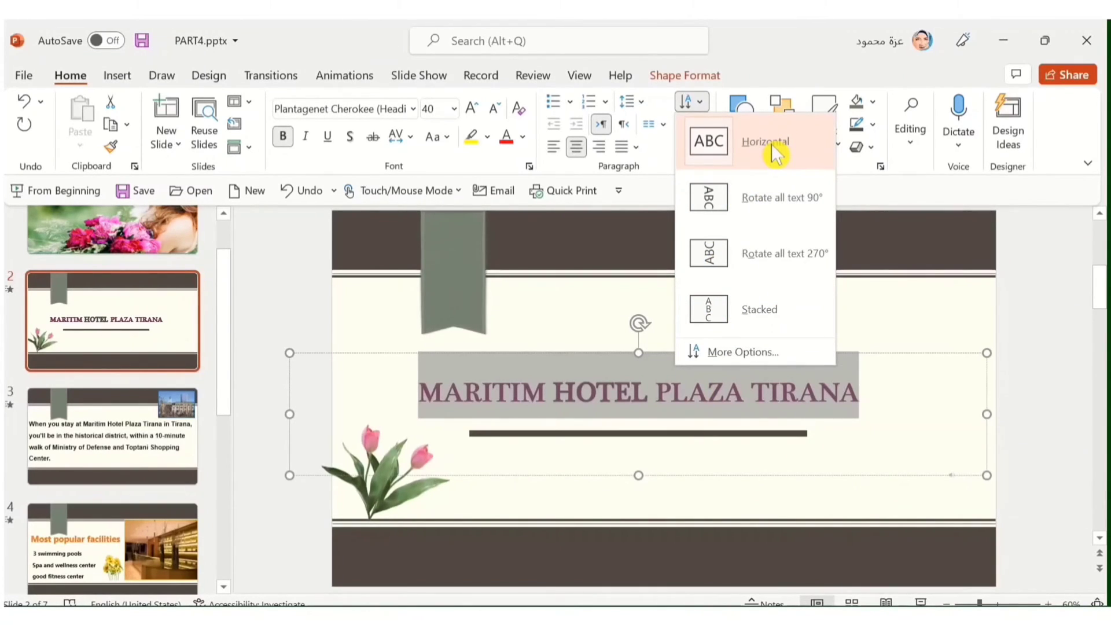
pyautogui.click(790, 196)
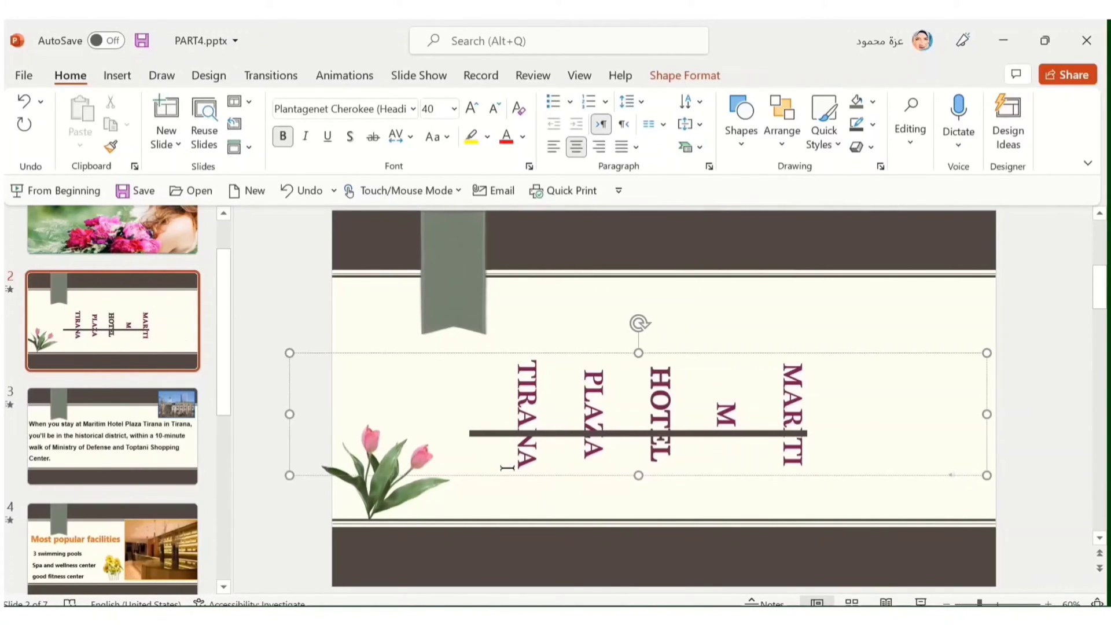
# Step: Try stacked text direction on the title, then return it to Horizontal
pyautogui.moveTo(521, 469); pyautogui.dragTo(834, 386)
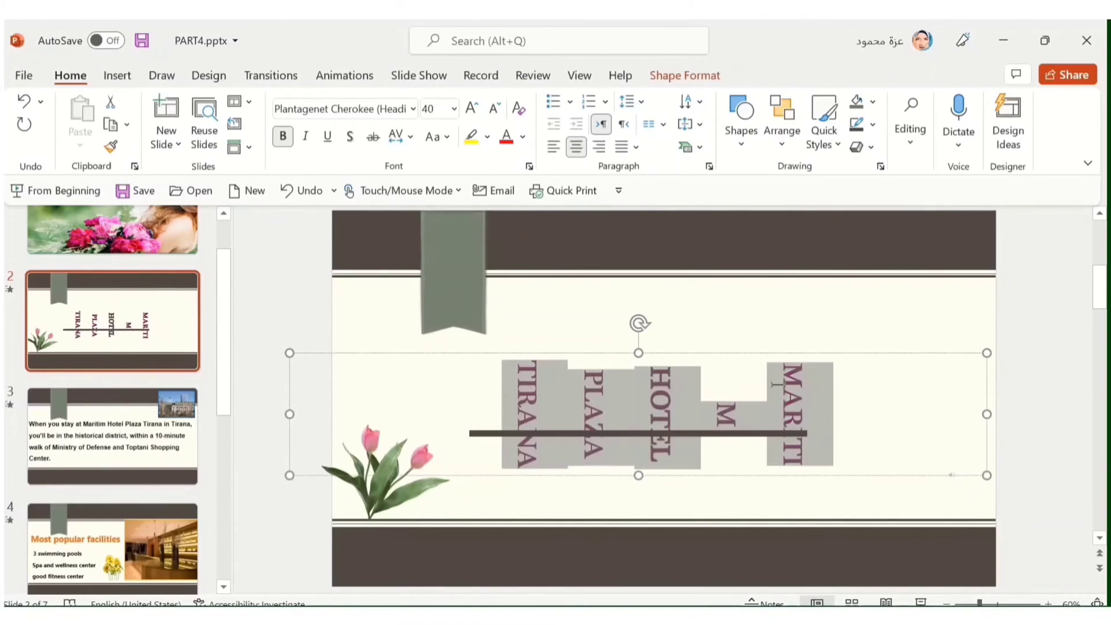
pyautogui.click(707, 106)
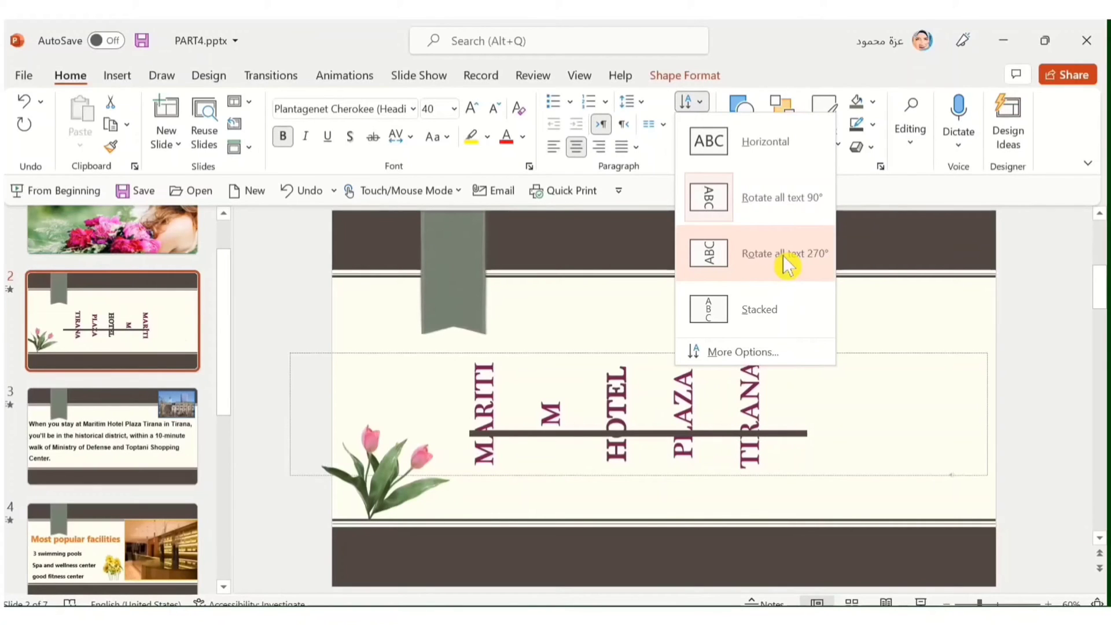
pyautogui.click(773, 316)
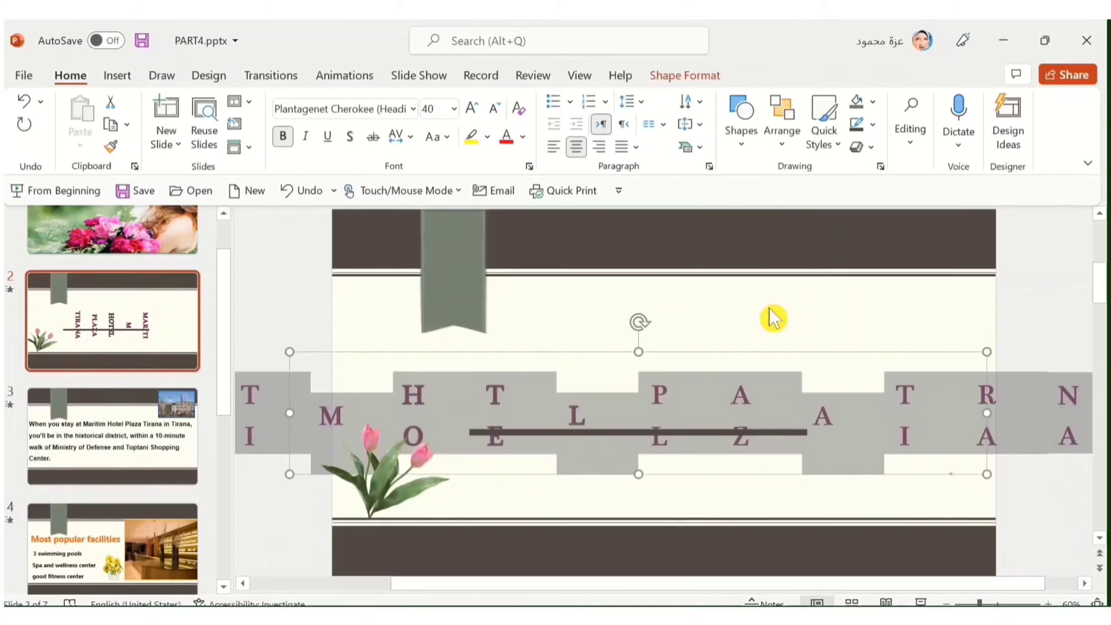
pyautogui.click(859, 301)
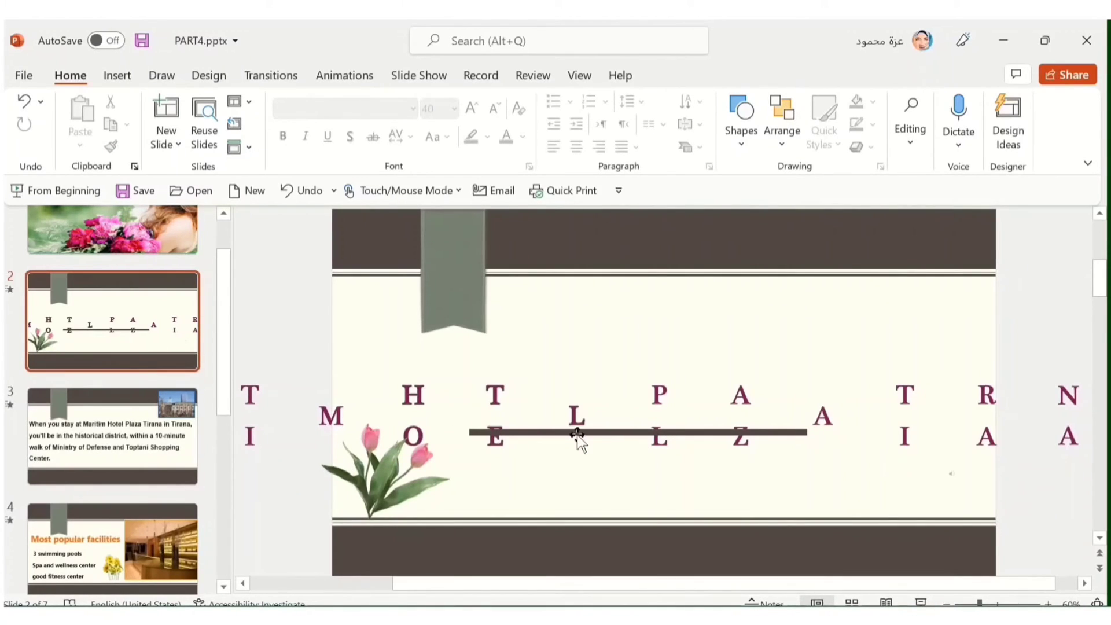
pyautogui.click(707, 491)
pyautogui.click(692, 102)
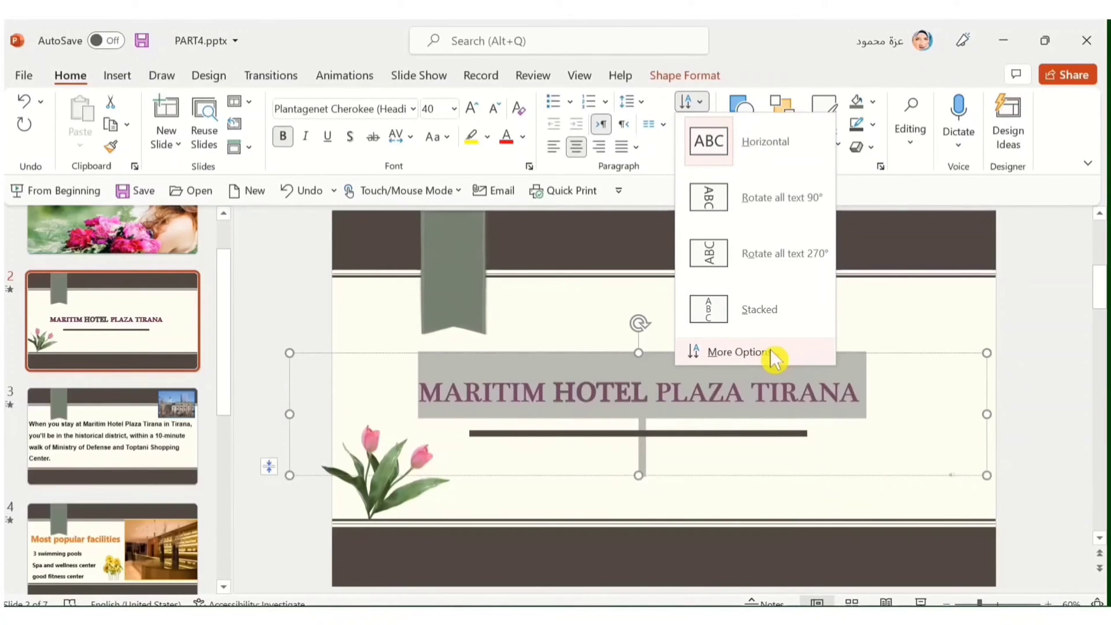
# Step: Set the title's vertical alignment to Bottom Centered, keeping Horizontal text direction
pyautogui.press('Escape')
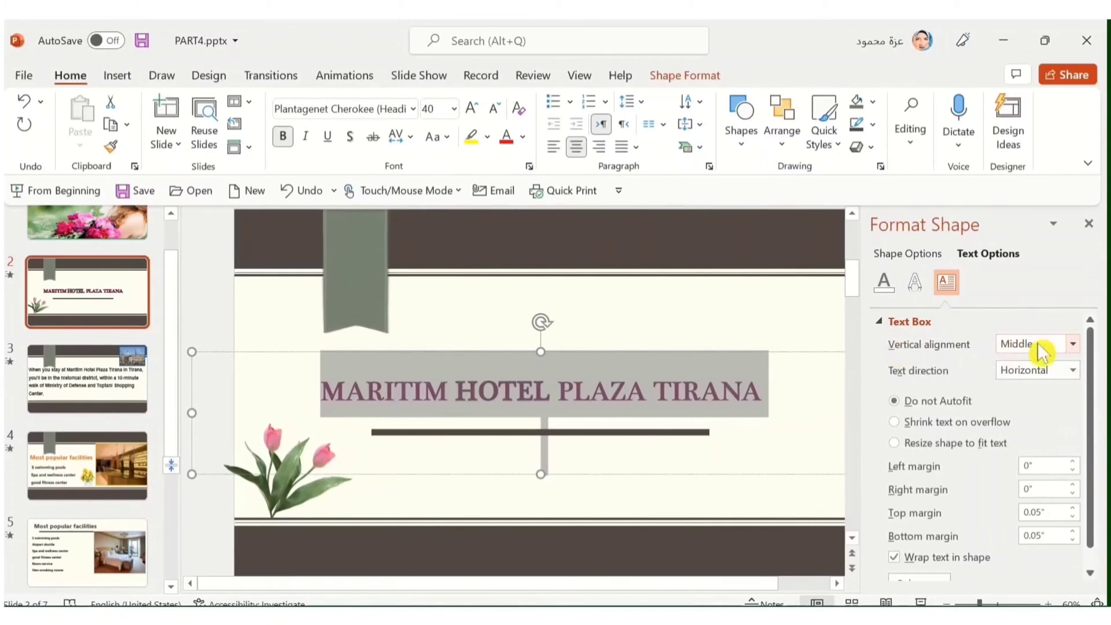
pyautogui.click(1072, 344)
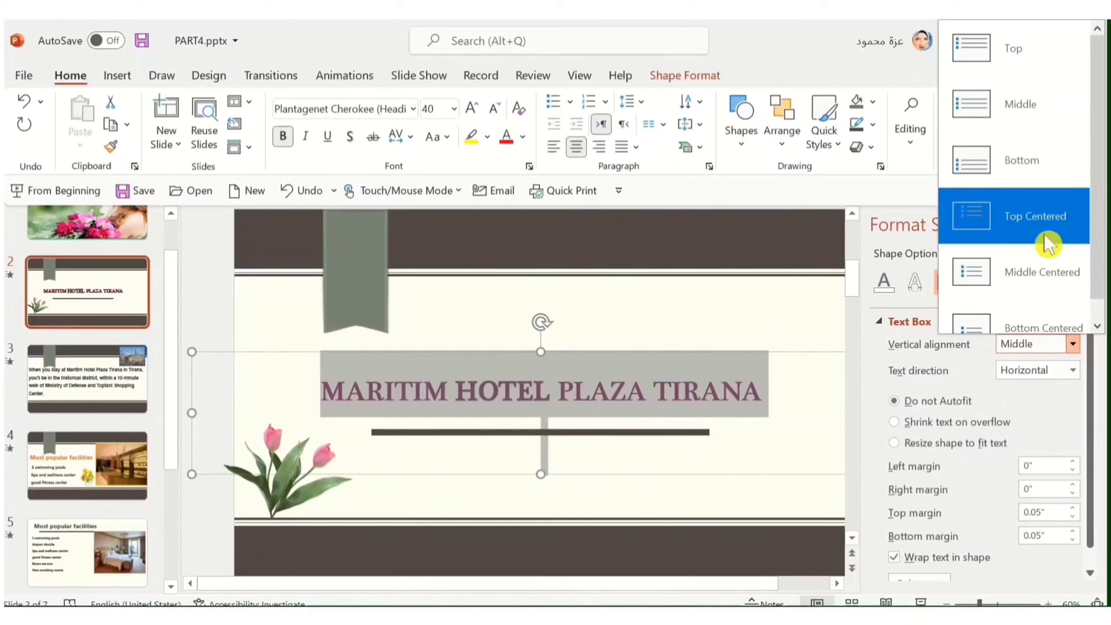
pyautogui.moveTo(1098, 246); pyautogui.dragTo(1099, 267)
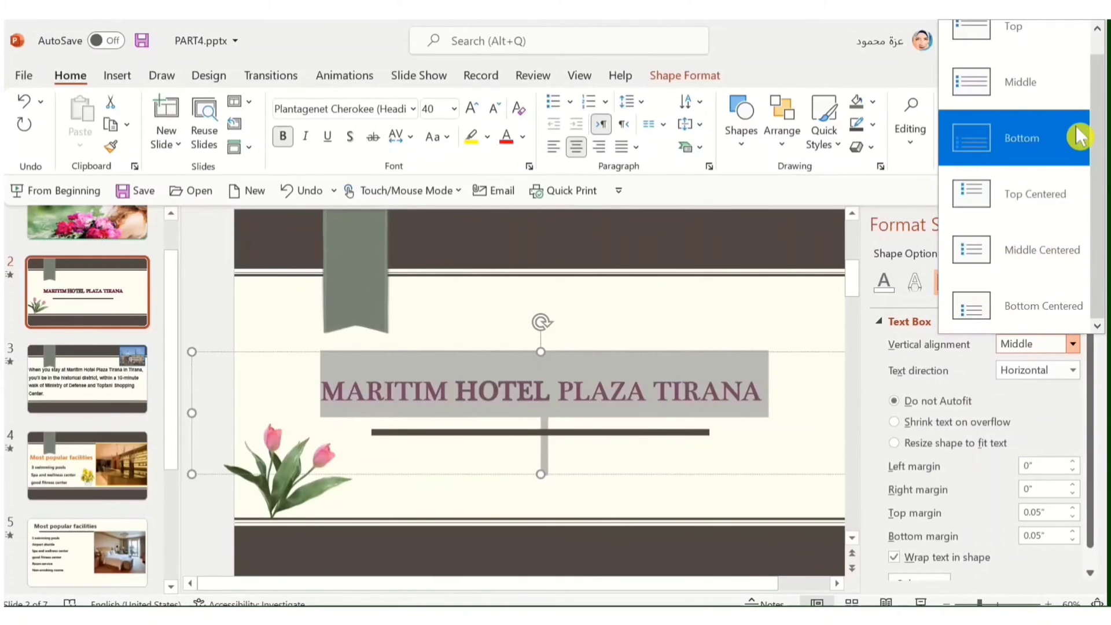
pyautogui.click(823, 326)
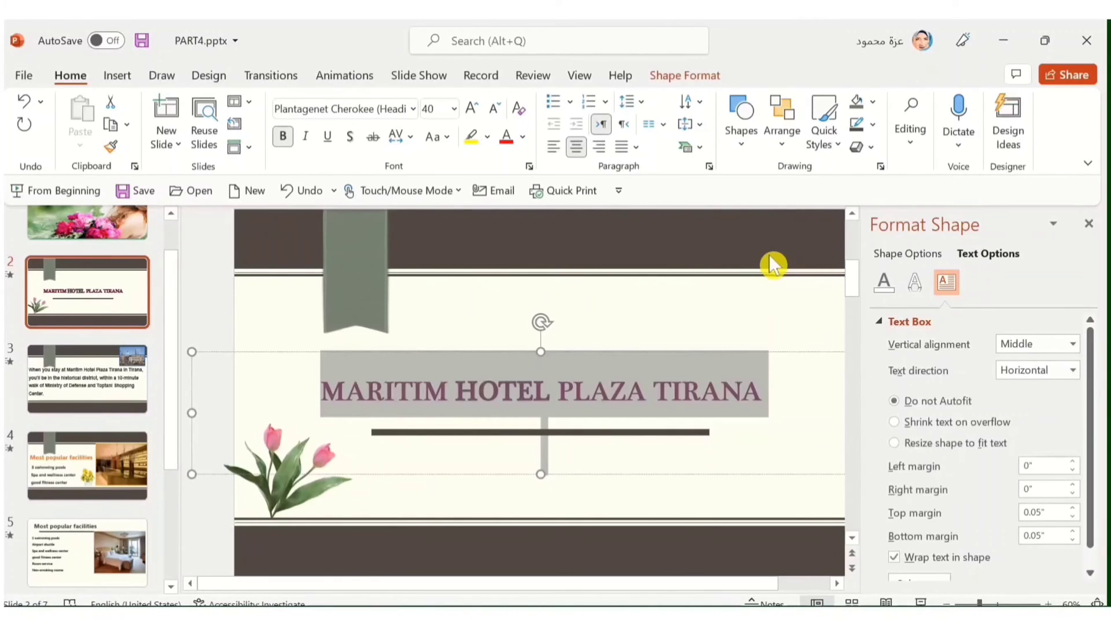
pyautogui.click(1073, 344)
pyautogui.click(1036, 492)
pyautogui.click(1071, 370)
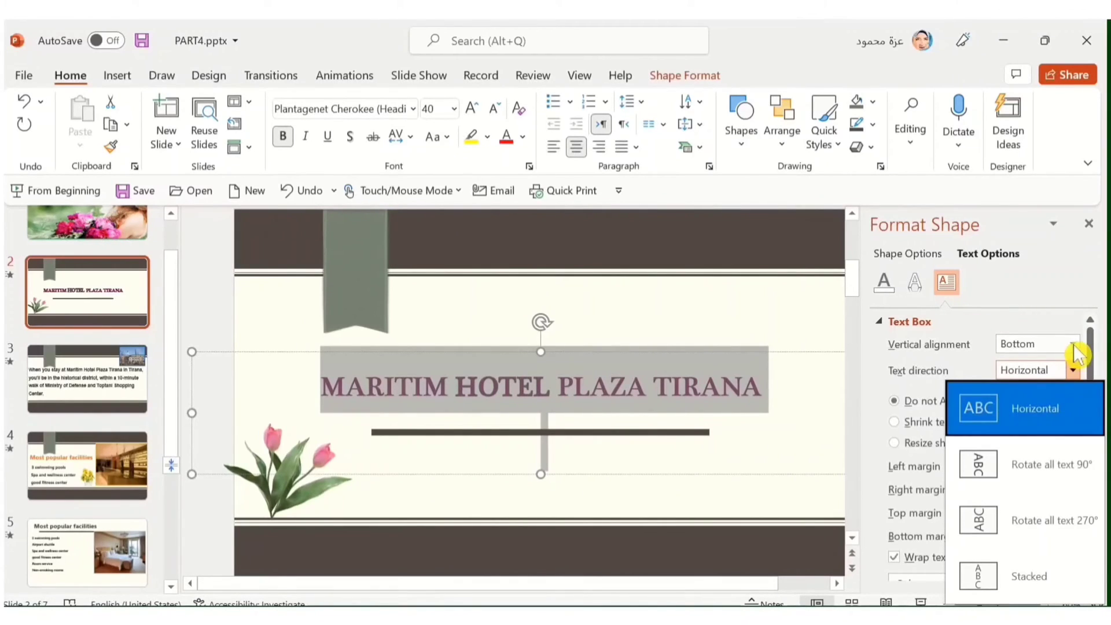
pyautogui.click(1033, 408)
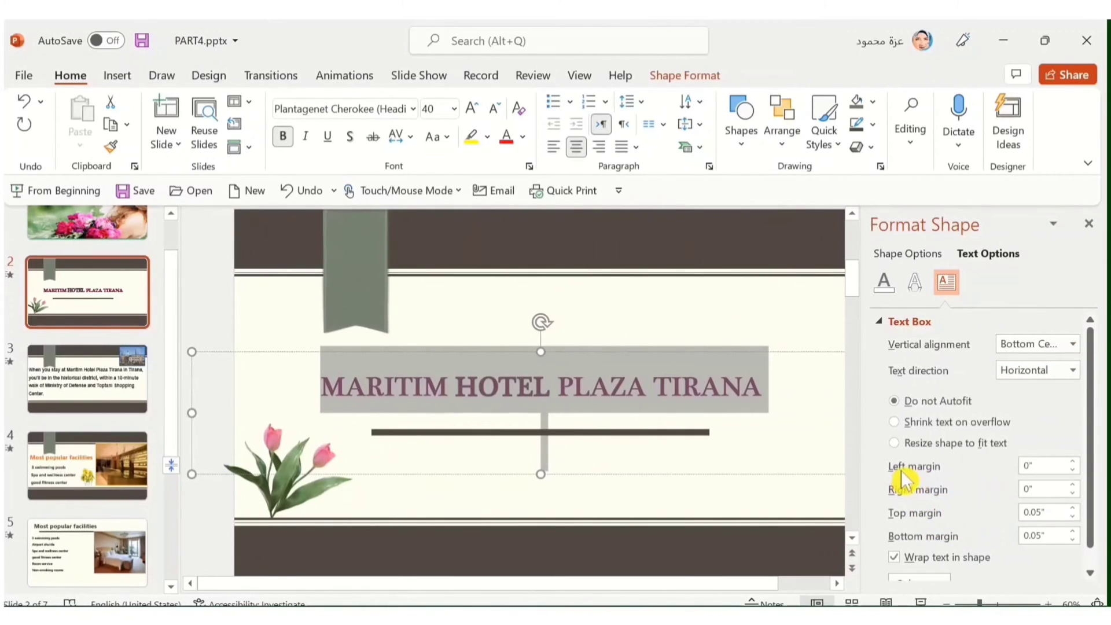
# Step: Set the title box's left inner margin to 0.5" and right to 0.7"
pyautogui.click(1072, 461)
pyautogui.click(1072, 462)
pyautogui.click(1073, 461)
pyautogui.click(1073, 462)
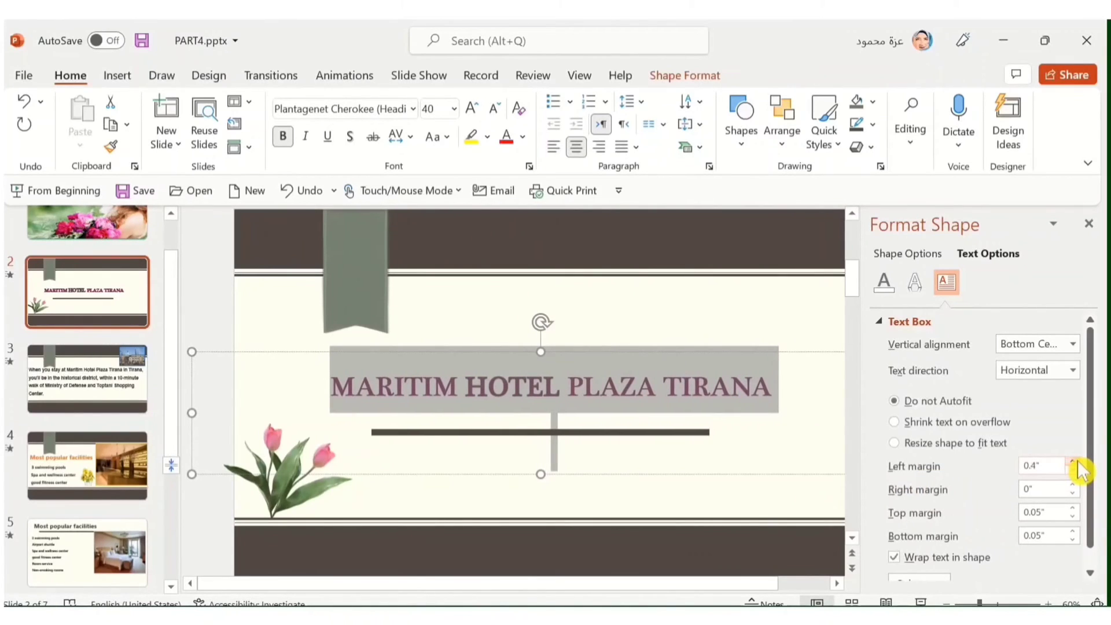
pyautogui.click(1073, 461)
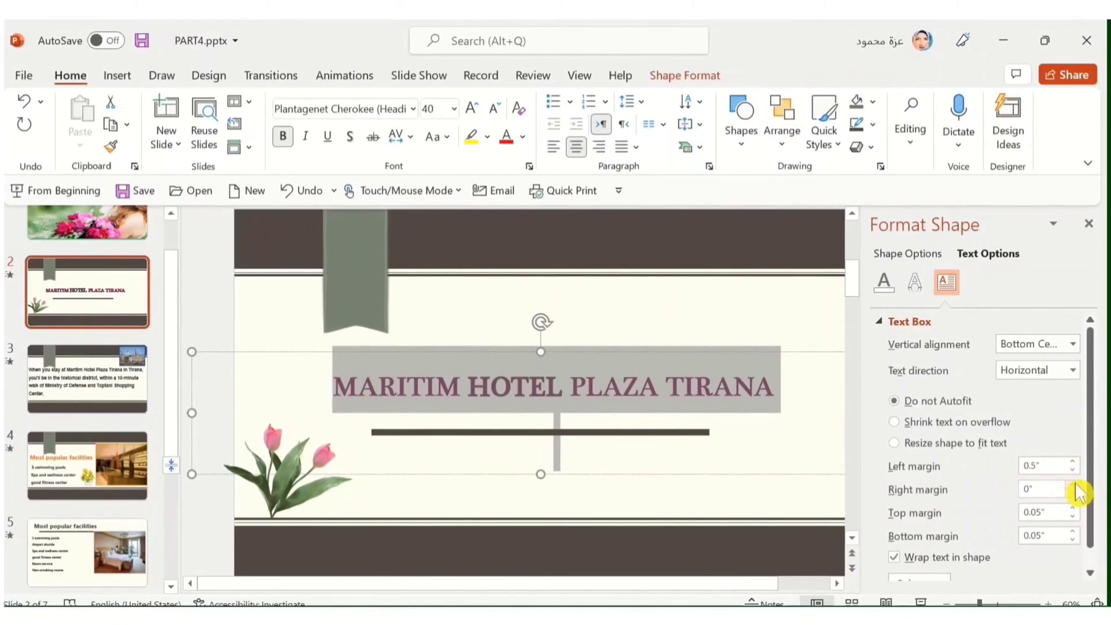
pyautogui.click(1073, 485)
pyautogui.click(1072, 485)
pyautogui.click(1072, 485)
pyautogui.click(1073, 485)
pyautogui.click(1072, 485)
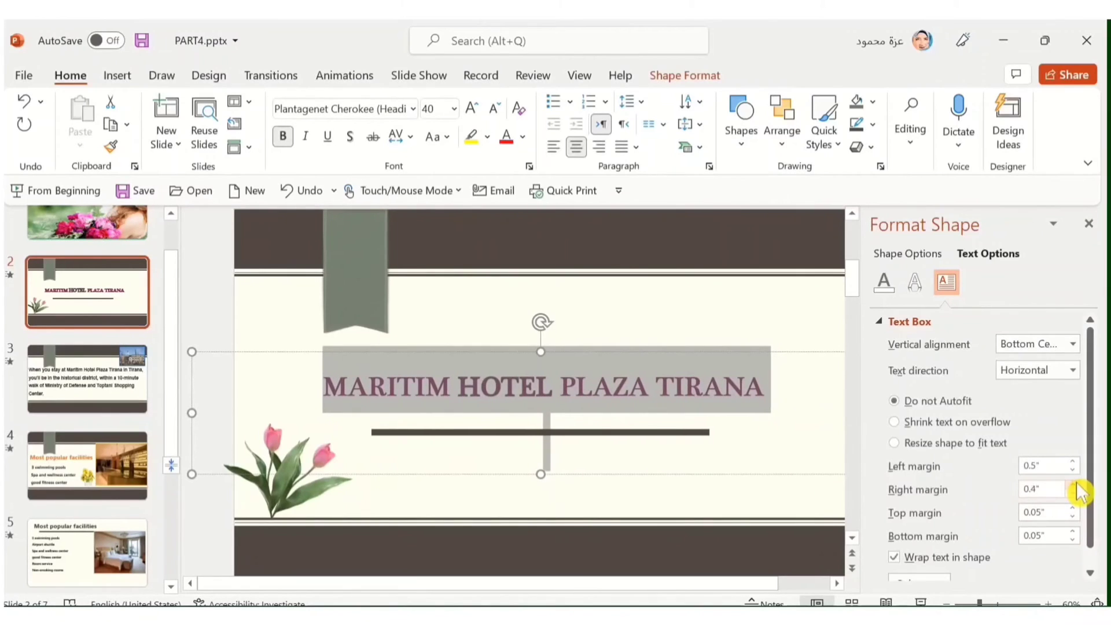
pyautogui.click(1072, 485)
pyautogui.click(1073, 485)
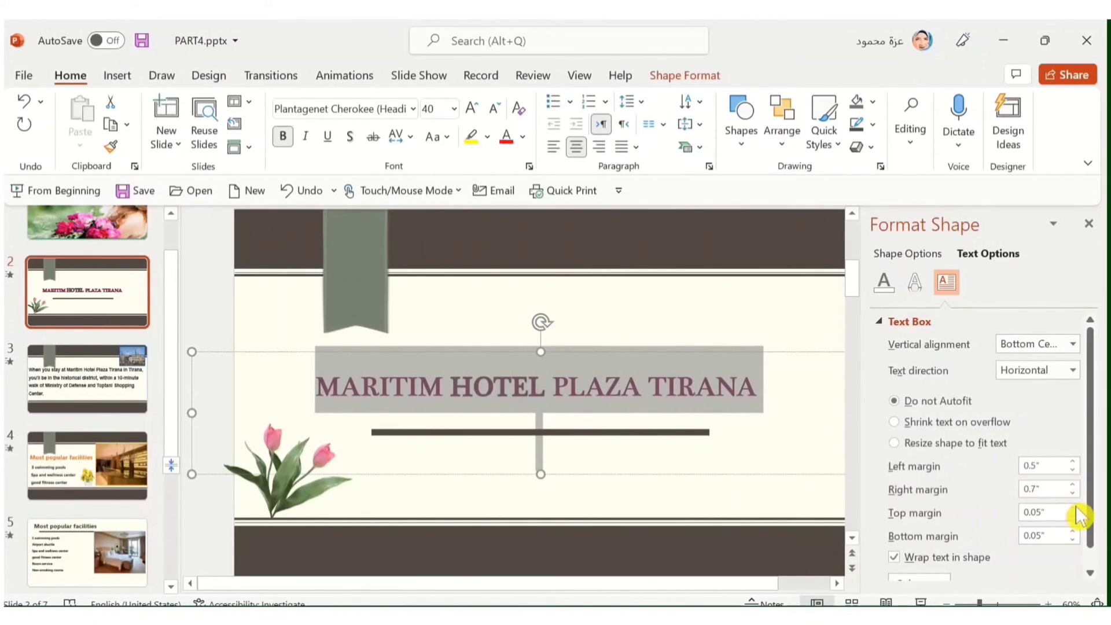
# Step: Set the title box's top inner margin to 0.8" and bottom to 0.7"
pyautogui.click(1073, 509)
pyautogui.click(1072, 509)
pyautogui.click(1072, 508)
pyautogui.click(1072, 509)
pyautogui.click(1074, 509)
pyautogui.click(1074, 510)
pyautogui.click(1073, 509)
pyautogui.click(1074, 509)
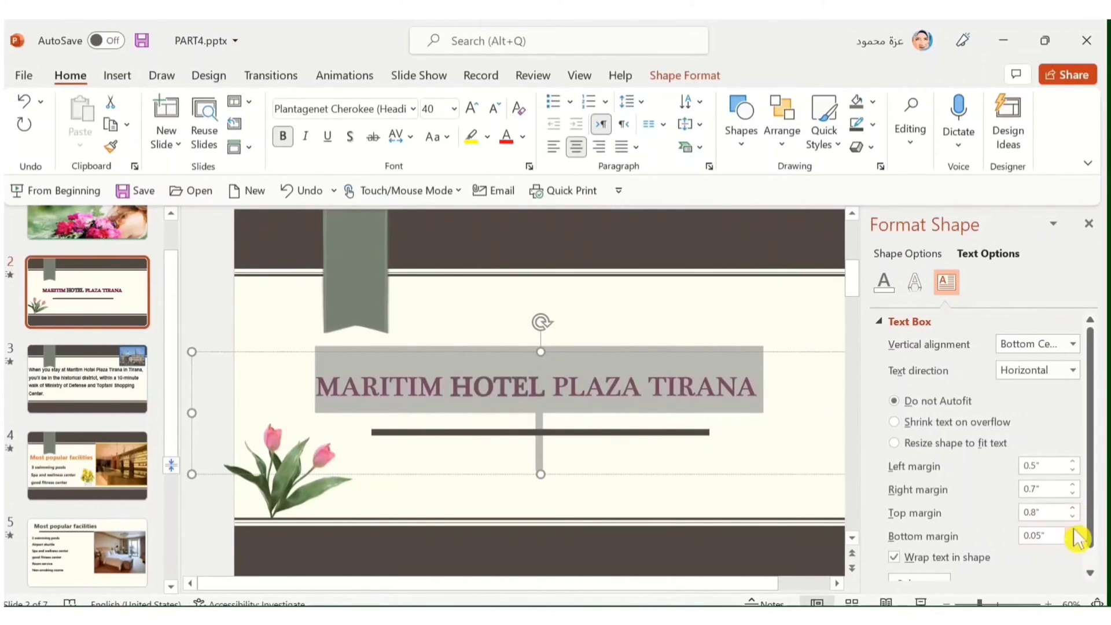
pyautogui.click(1072, 532)
pyautogui.click(1073, 531)
pyautogui.click(1073, 532)
pyautogui.click(1073, 531)
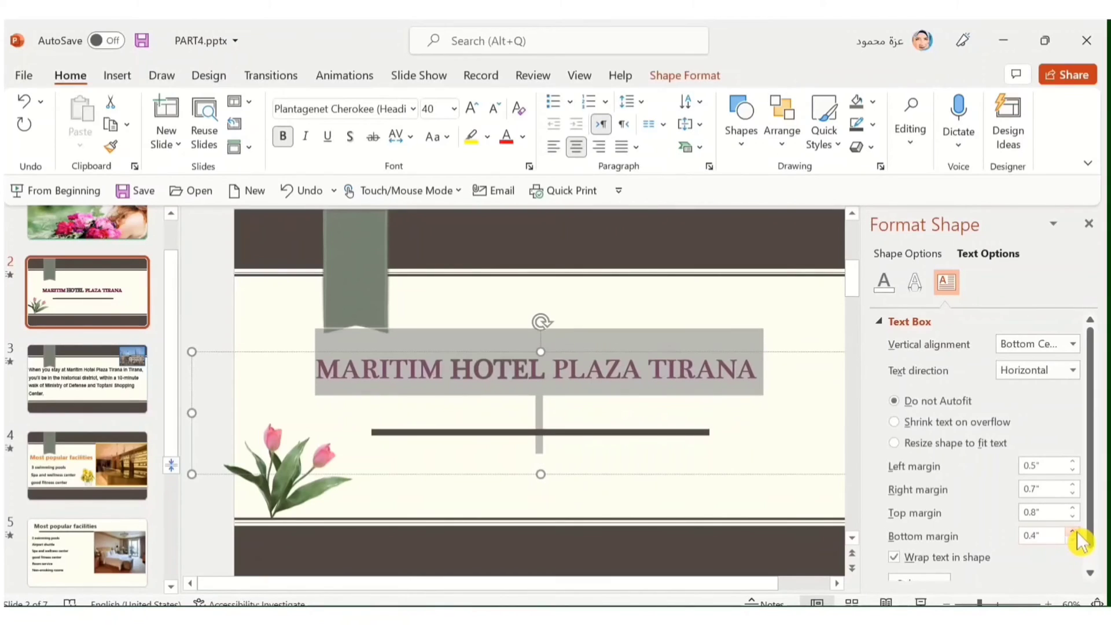
pyautogui.click(1073, 531)
pyautogui.click(1073, 532)
pyautogui.click(1074, 531)
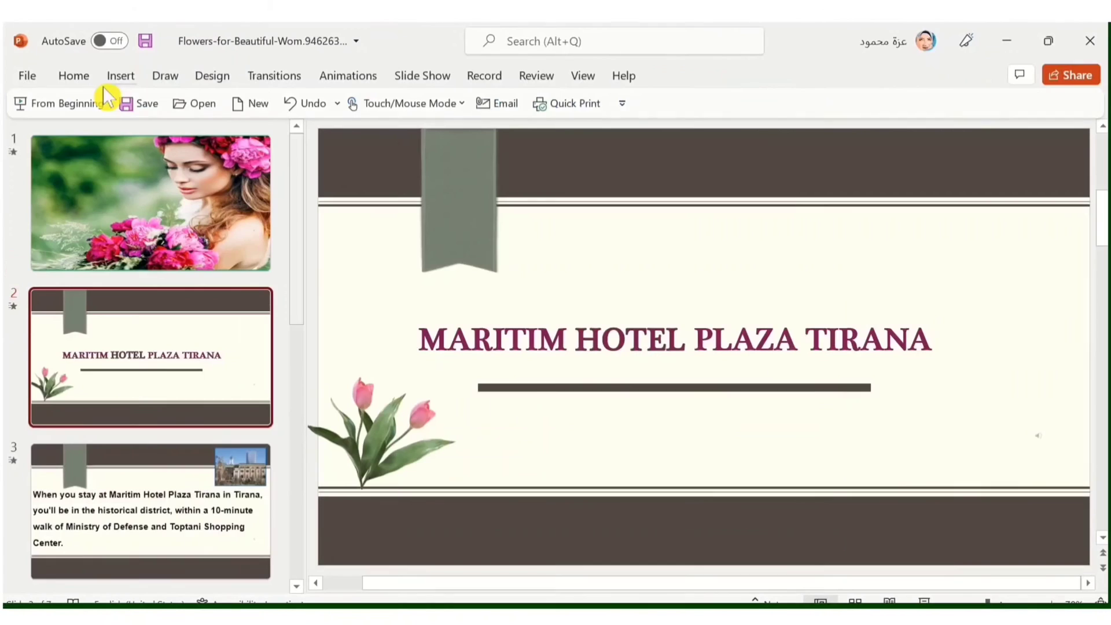
# Step: Add a new blank slide 3 after slide 2
pyautogui.click(117, 72)
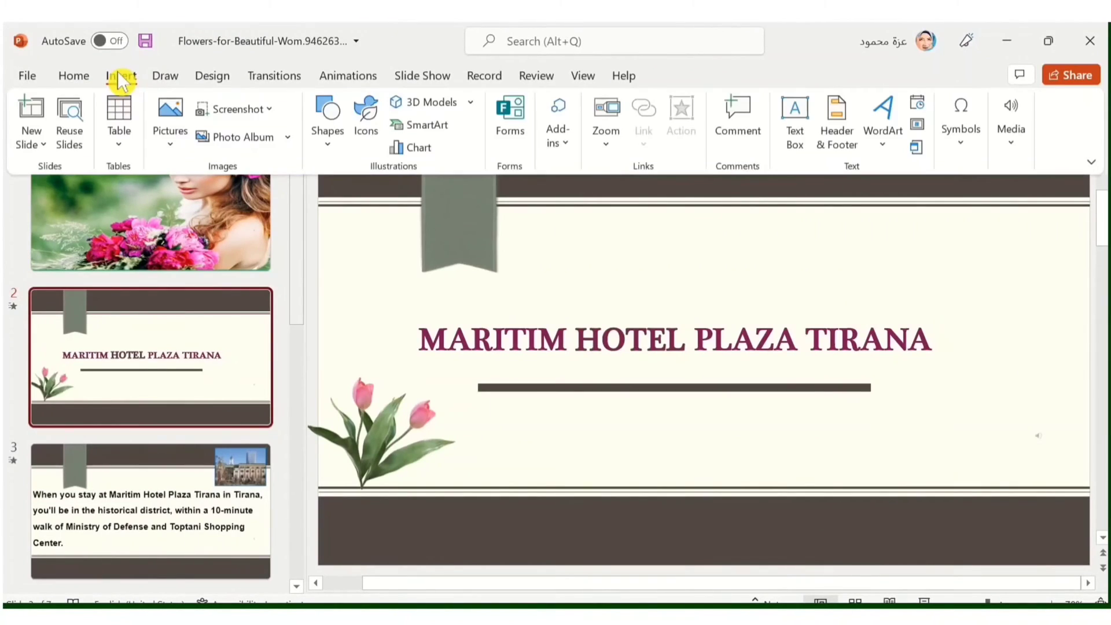
pyautogui.click(44, 145)
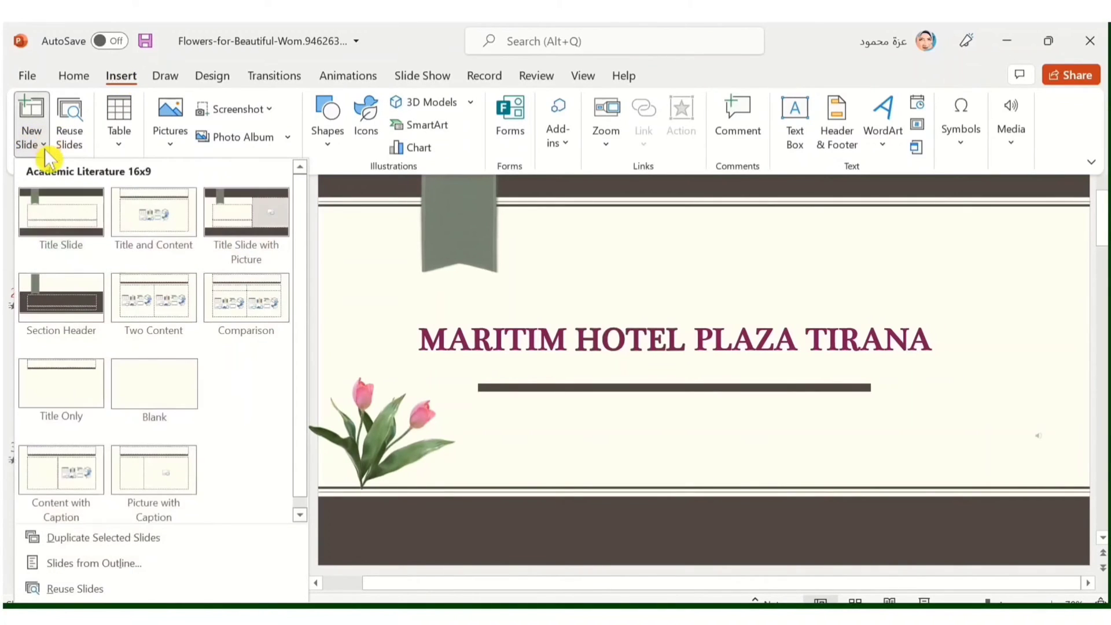
pyautogui.press('Escape')
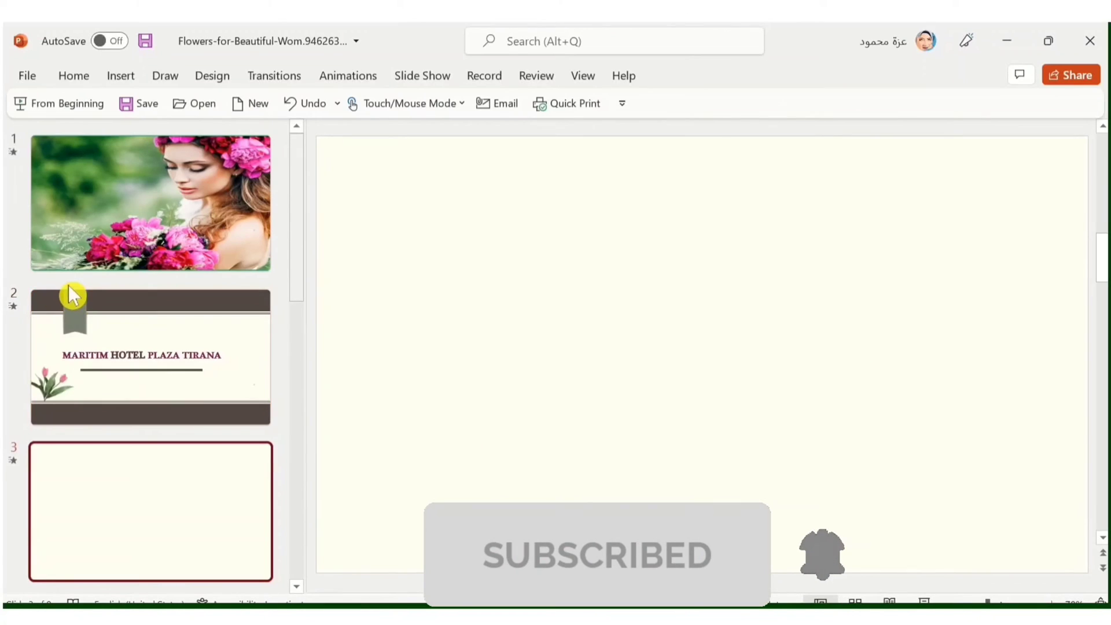
# Step: Draw a wide text box across the slide's top containing 'بسم الله الرحمن الرحيم', then select that text
pyautogui.click(118, 76)
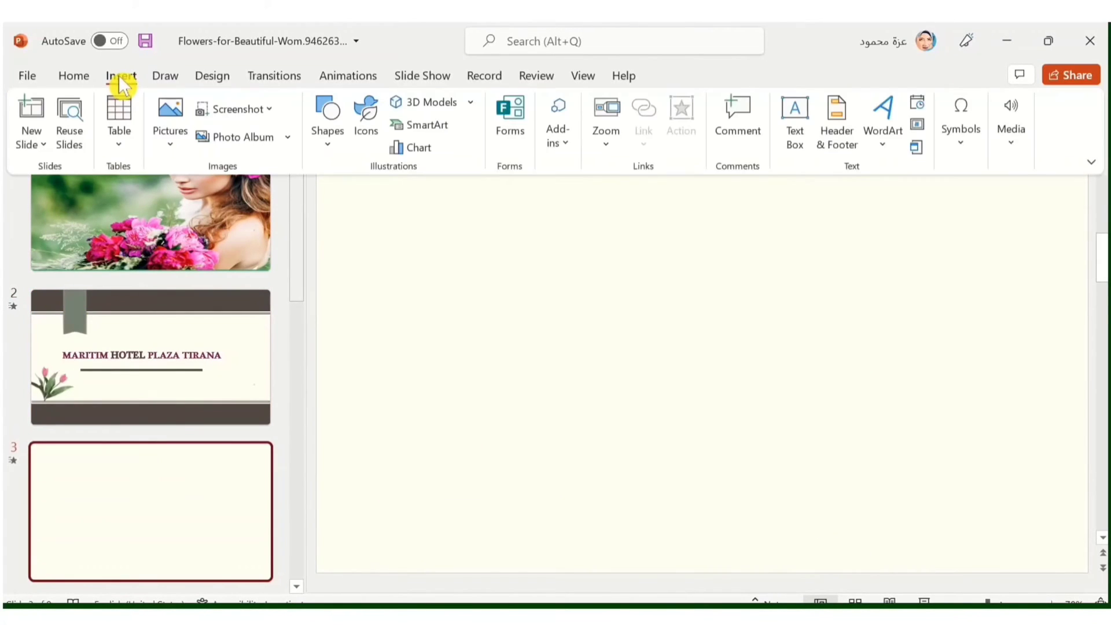
pyautogui.click(790, 139)
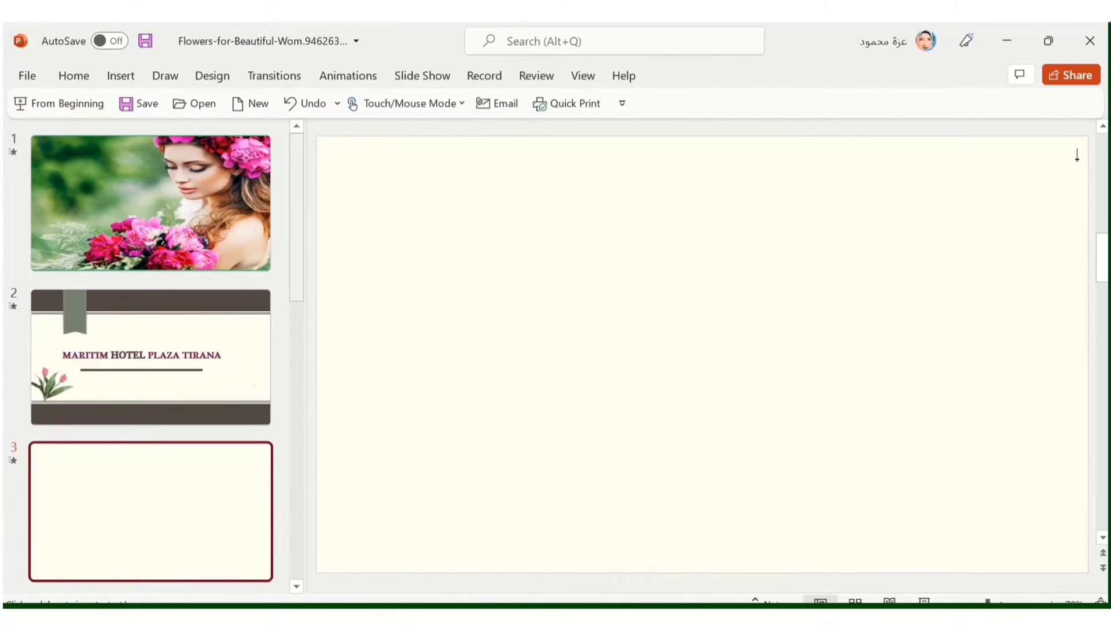
pyautogui.moveTo(1073, 164); pyautogui.dragTo(355, 520)
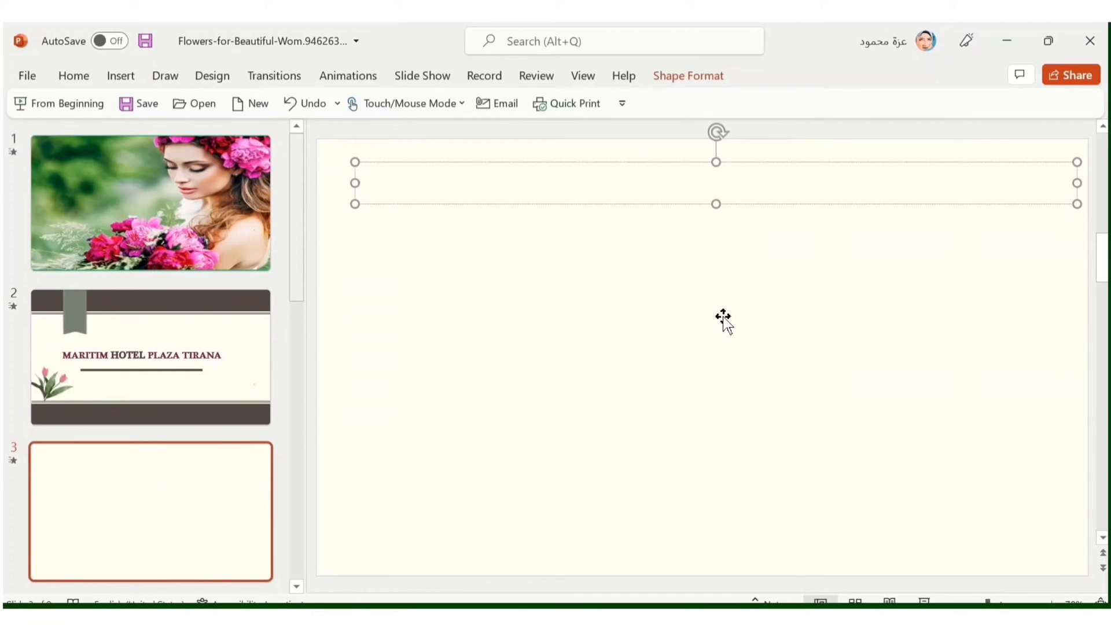
pyautogui.write('بسم')
pyautogui.write(' الله الرحمن الر')
pyautogui.write('حيم')
pyautogui.hotkey('ctrl', 'a')
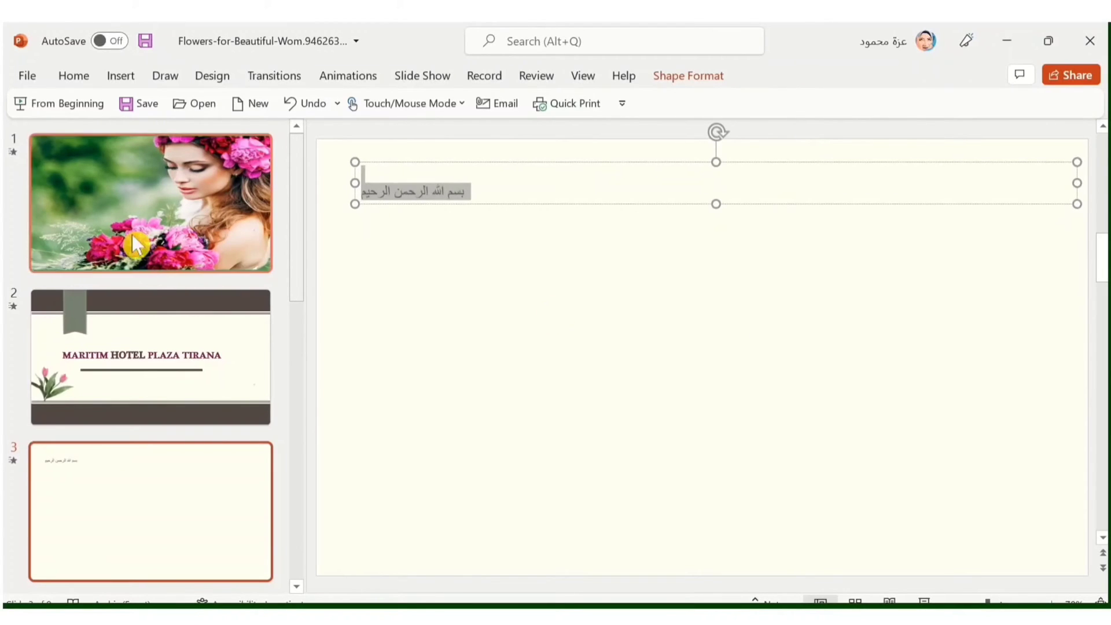
pyautogui.click(74, 78)
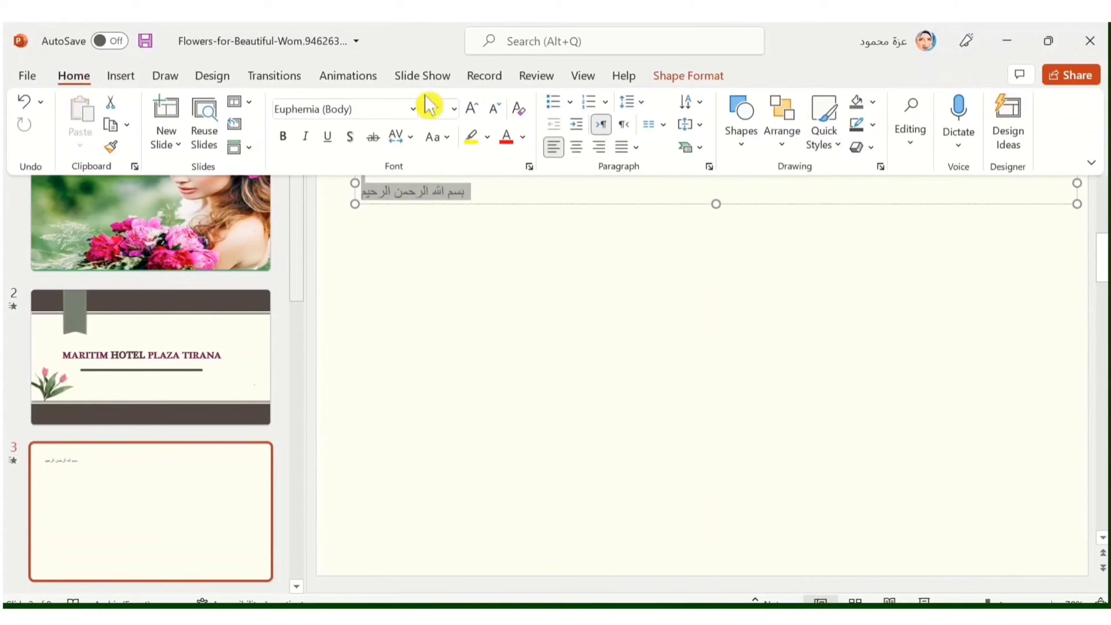
# Step: Set the Arabic line on slide 3 to 70 pt and centre it in its box
pyautogui.click(454, 107)
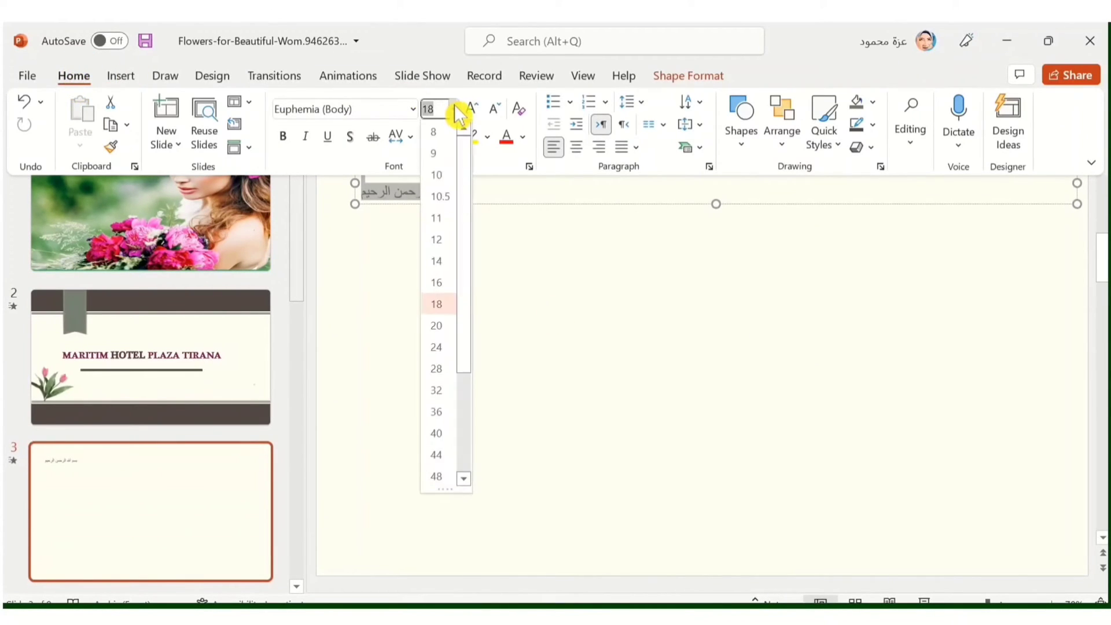
pyautogui.click(449, 412)
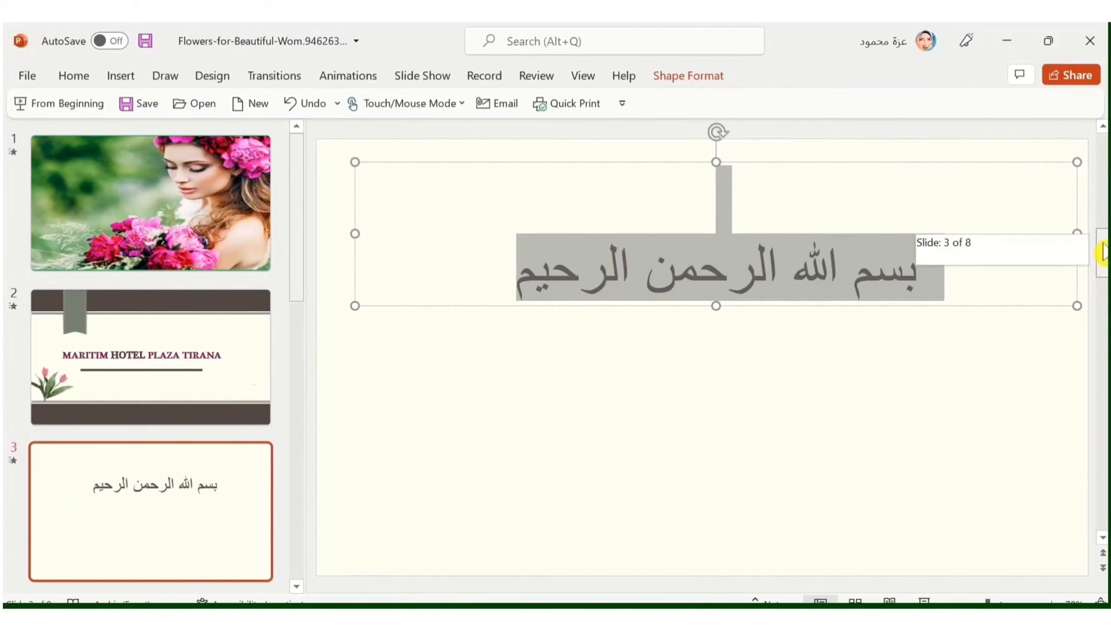
pyautogui.click(984, 280)
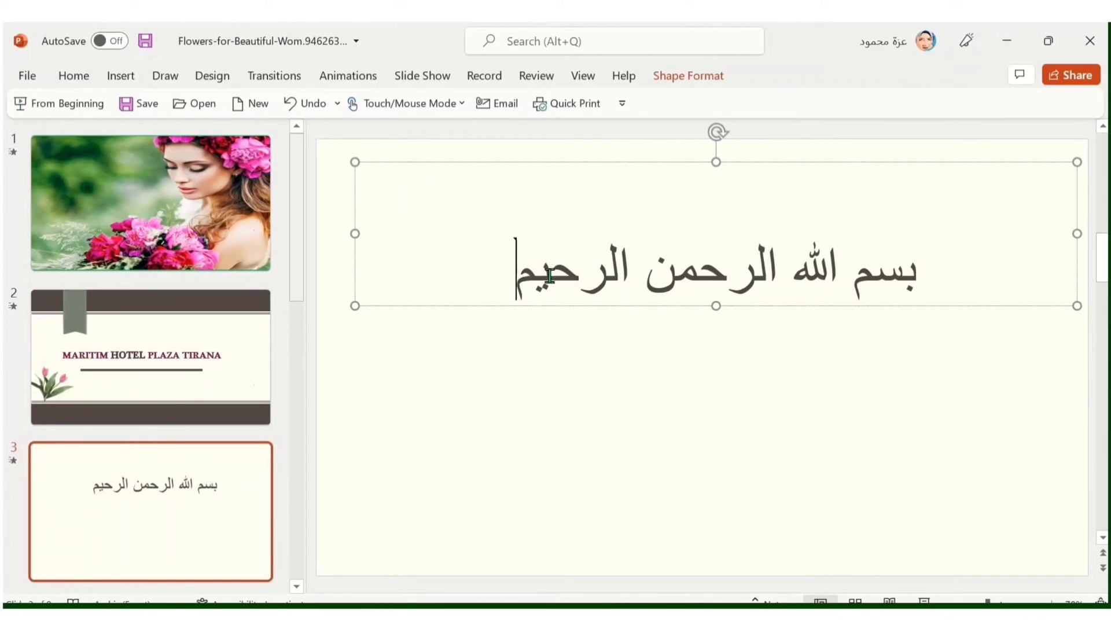
pyautogui.moveTo(517, 283); pyautogui.dragTo(944, 271)
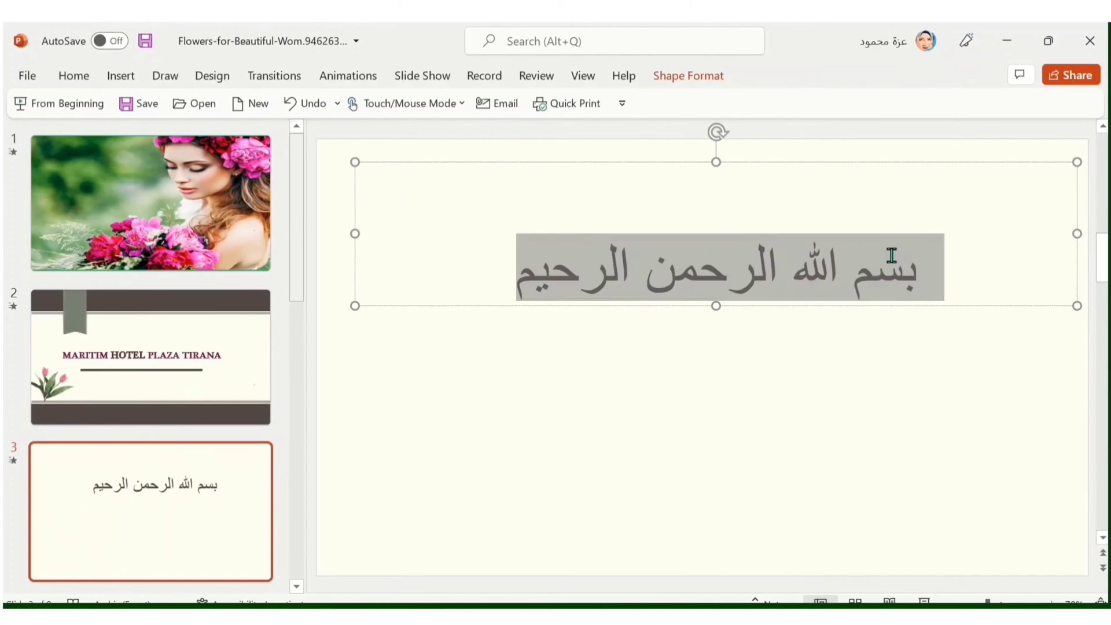
pyautogui.click(75, 75)
pyautogui.click(701, 104)
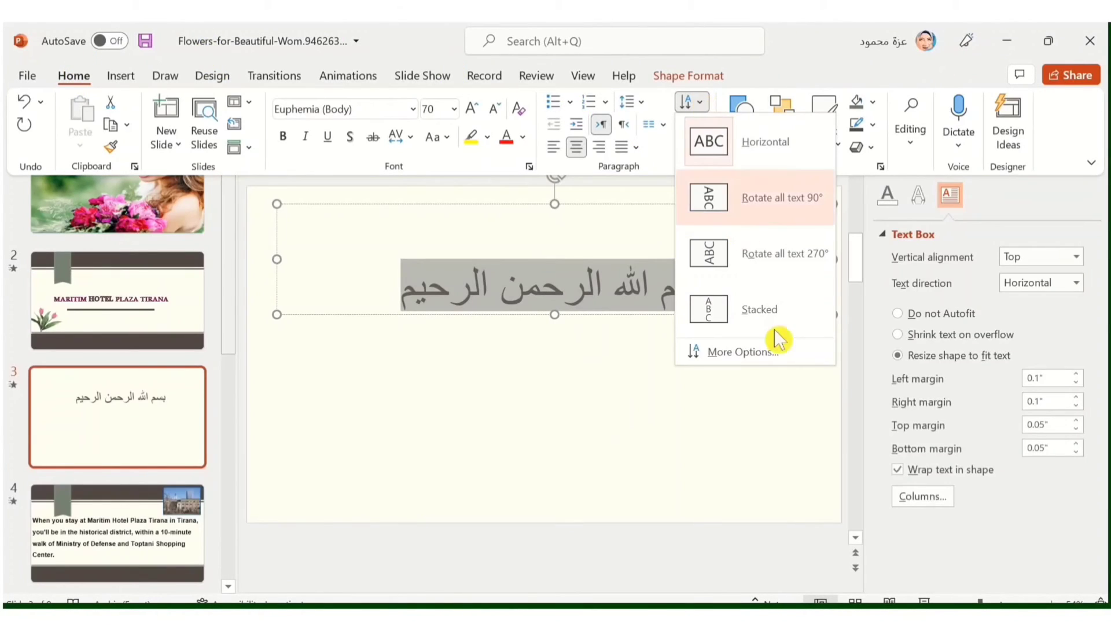
# Step: Give the Arabic text a solid purple text fill in Format Shape
pyautogui.click(763, 354)
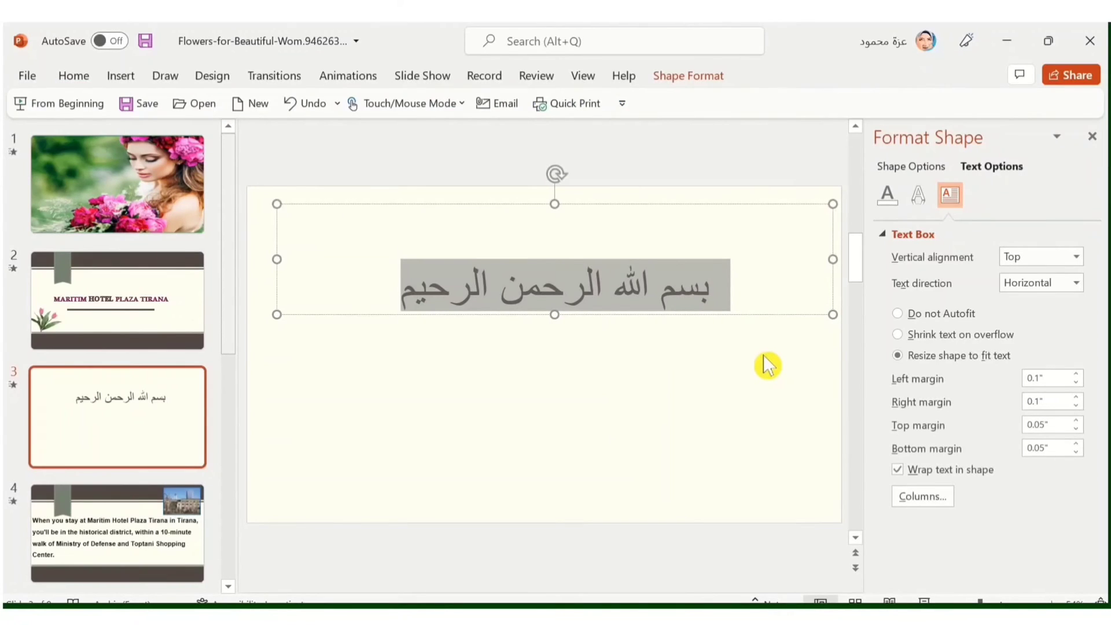
pyautogui.click(888, 197)
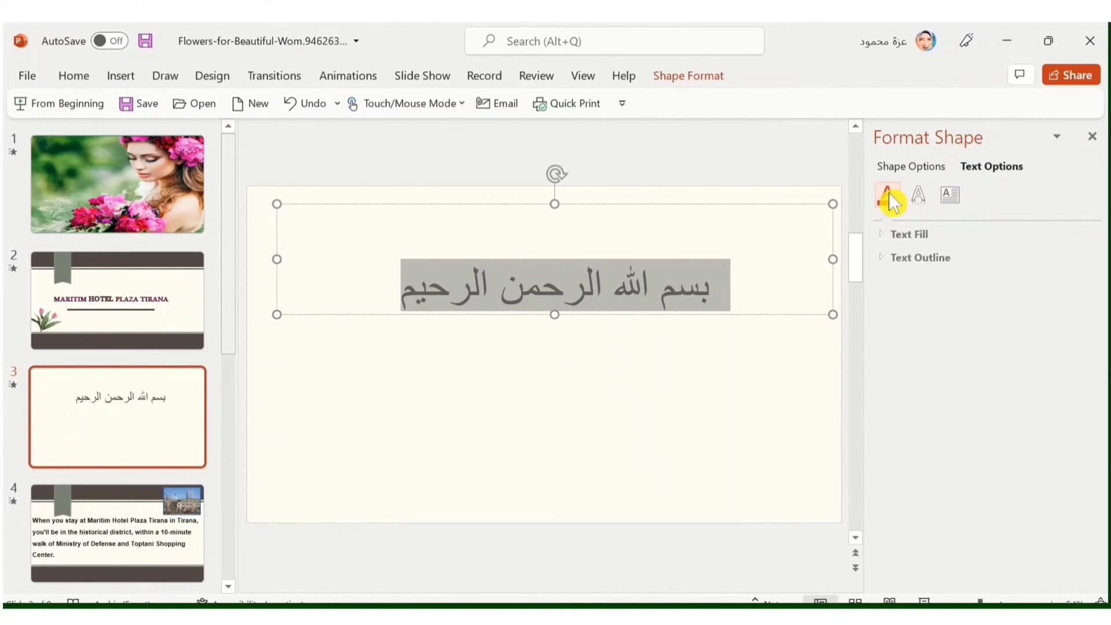
pyautogui.click(910, 235)
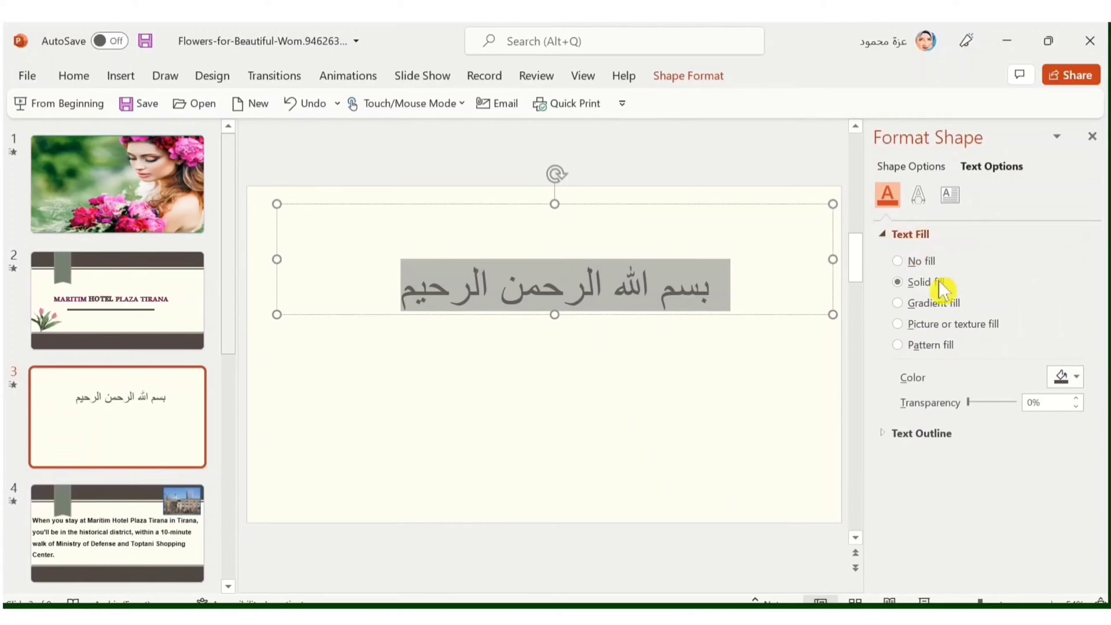
pyautogui.click(1080, 377)
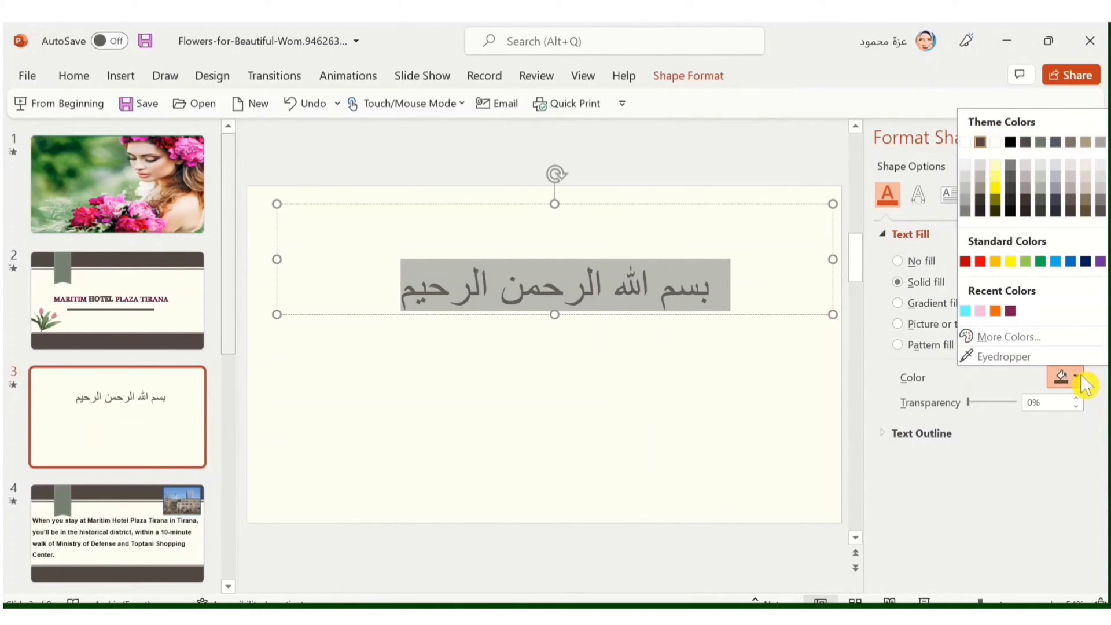
pyautogui.click(1016, 312)
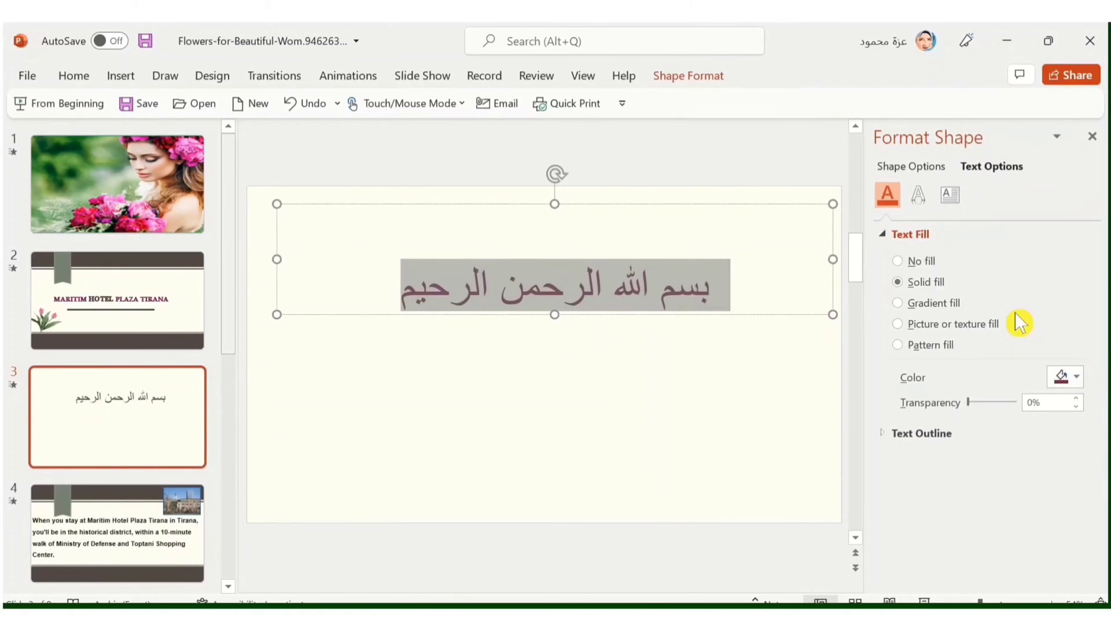
pyautogui.click(650, 429)
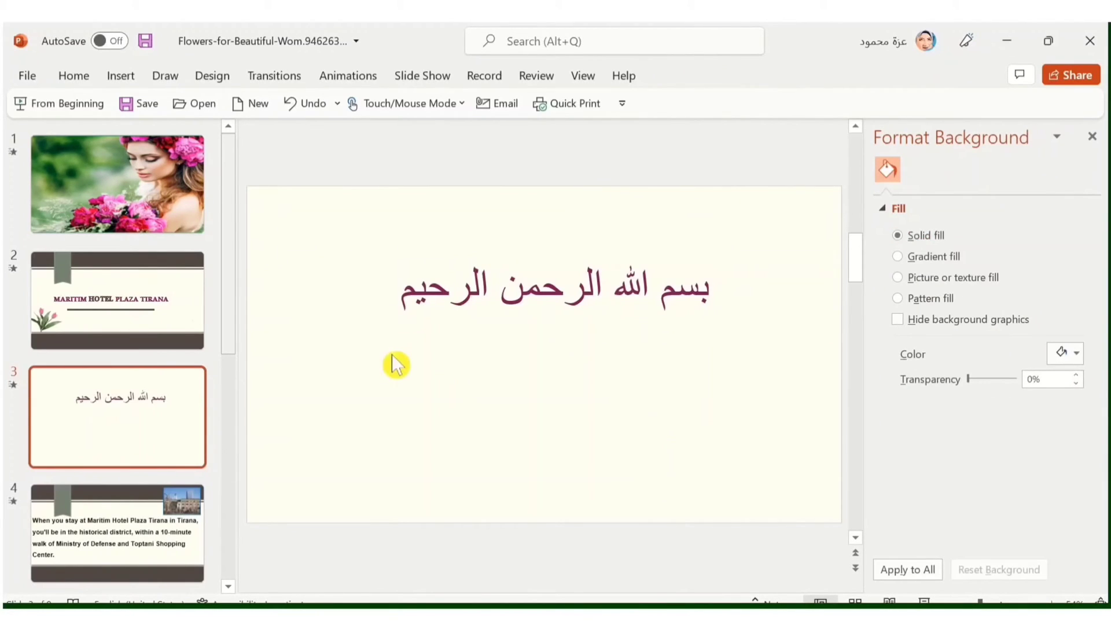
# Step: Enlarge the whole Arabic heading to font size 100
pyautogui.click(418, 290)
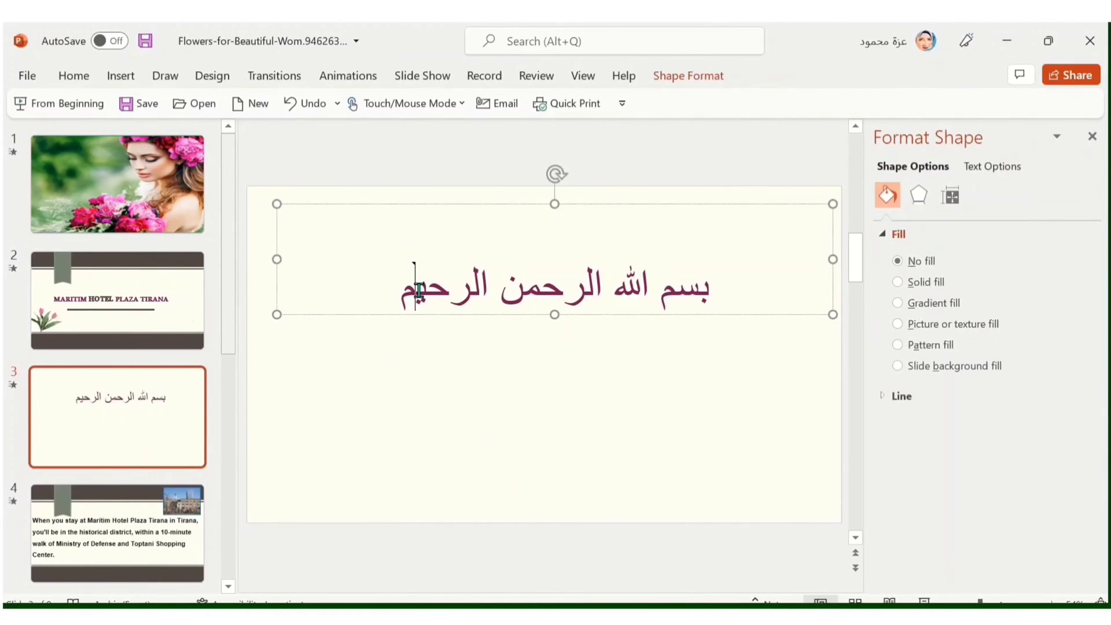
pyautogui.tripleClick(418, 290)
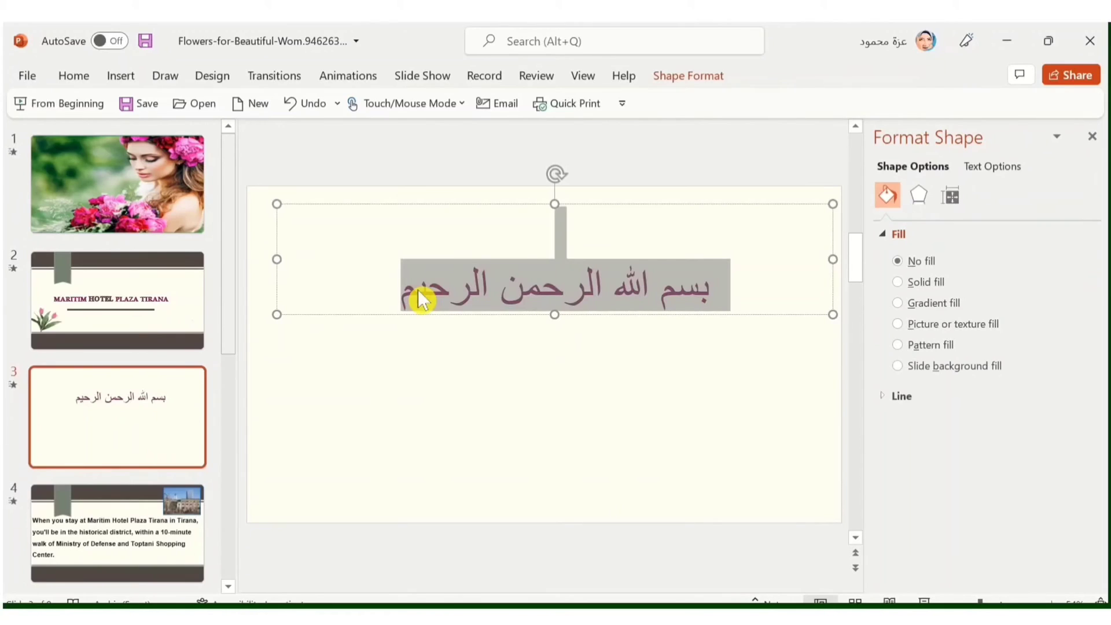
pyautogui.click(71, 77)
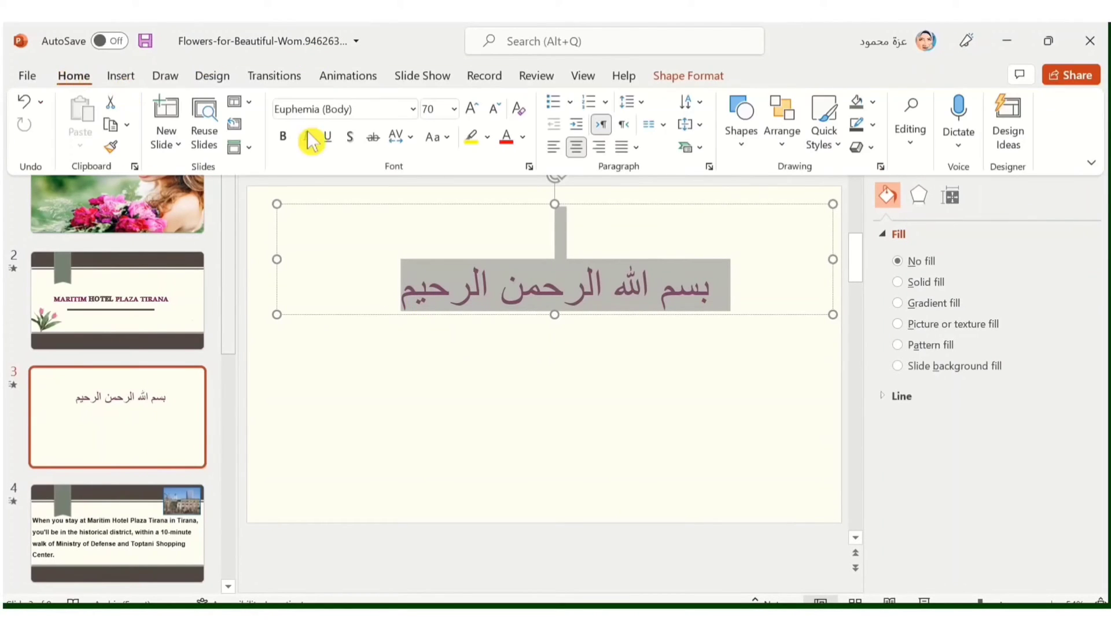
pyautogui.click(438, 109)
pyautogui.write('10')
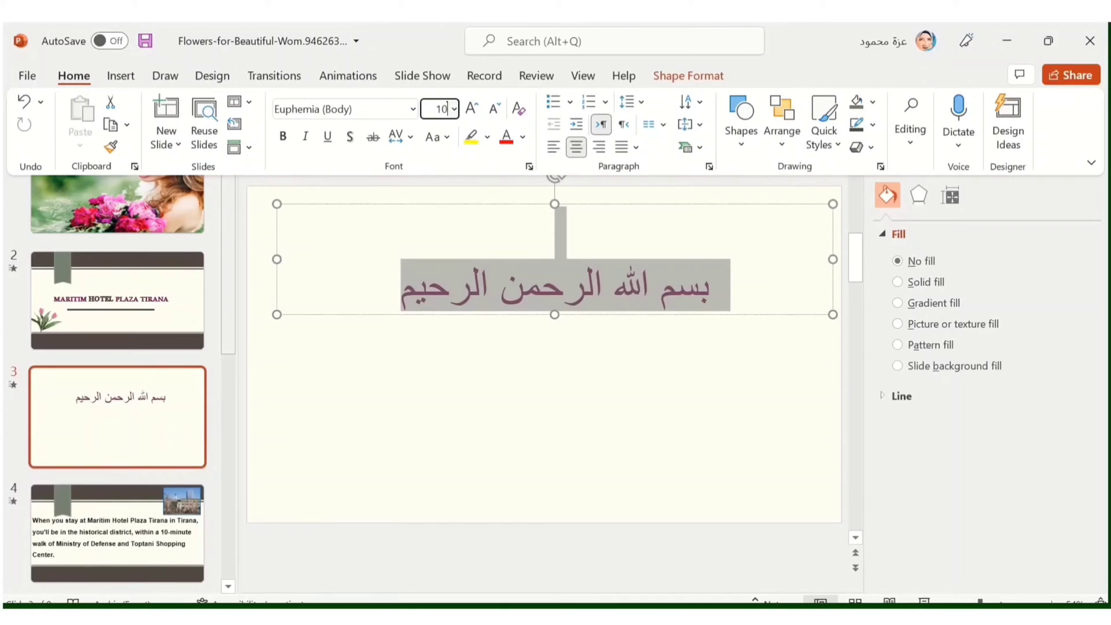
pyautogui.write('0')
pyautogui.press('Return')
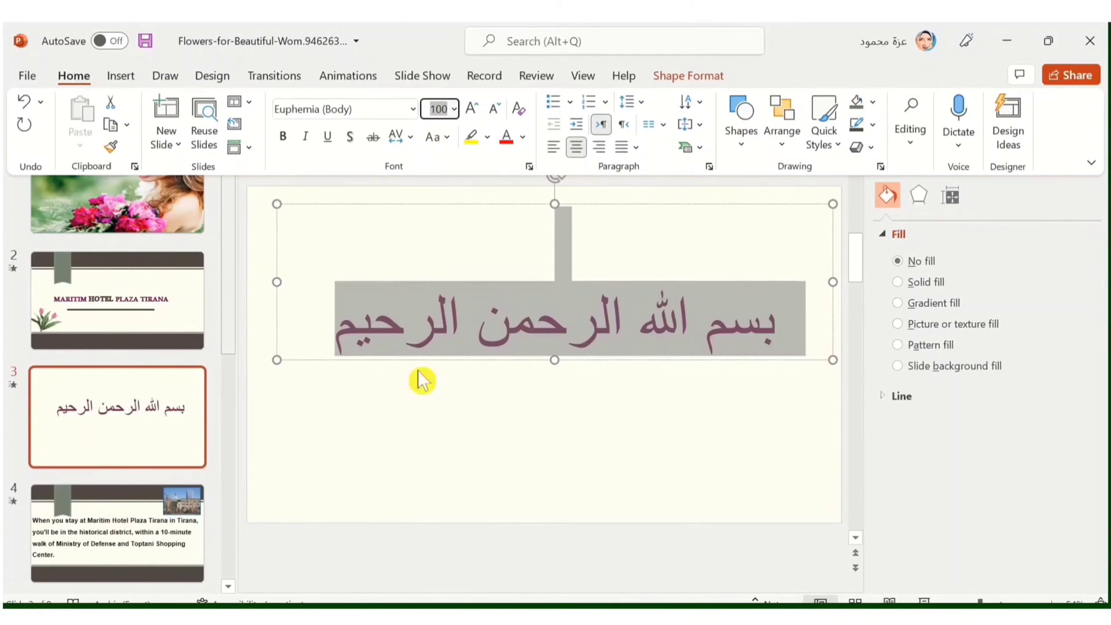
# Step: Give the Arabic text a solid yellow outline 3.75 pt wide
pyautogui.click(941, 482)
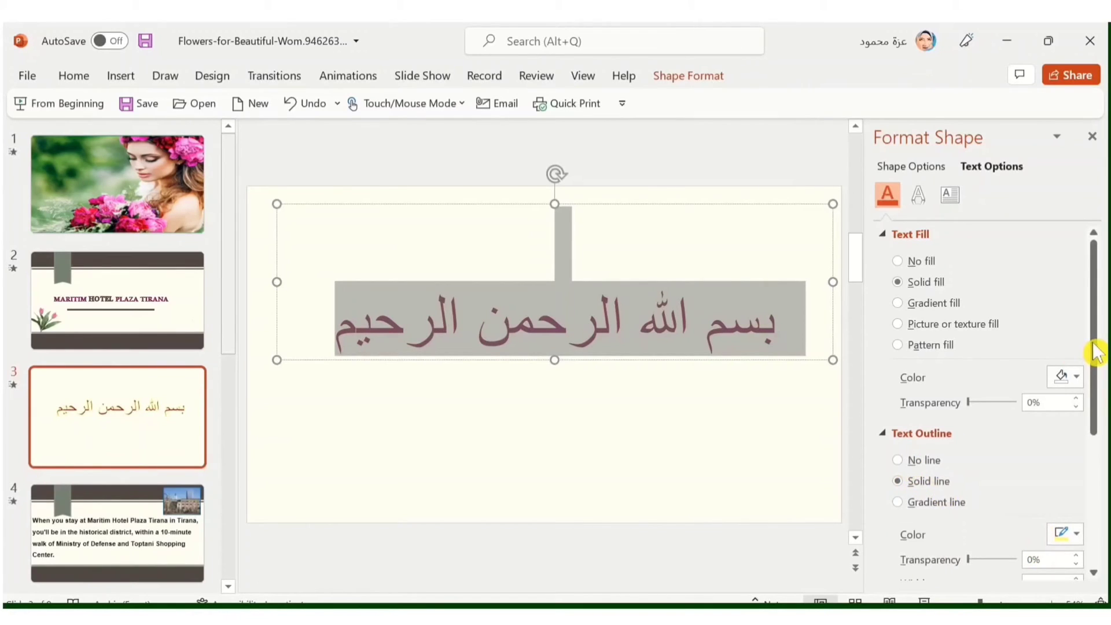
pyautogui.moveTo(1094, 350); pyautogui.dragTo(1105, 460)
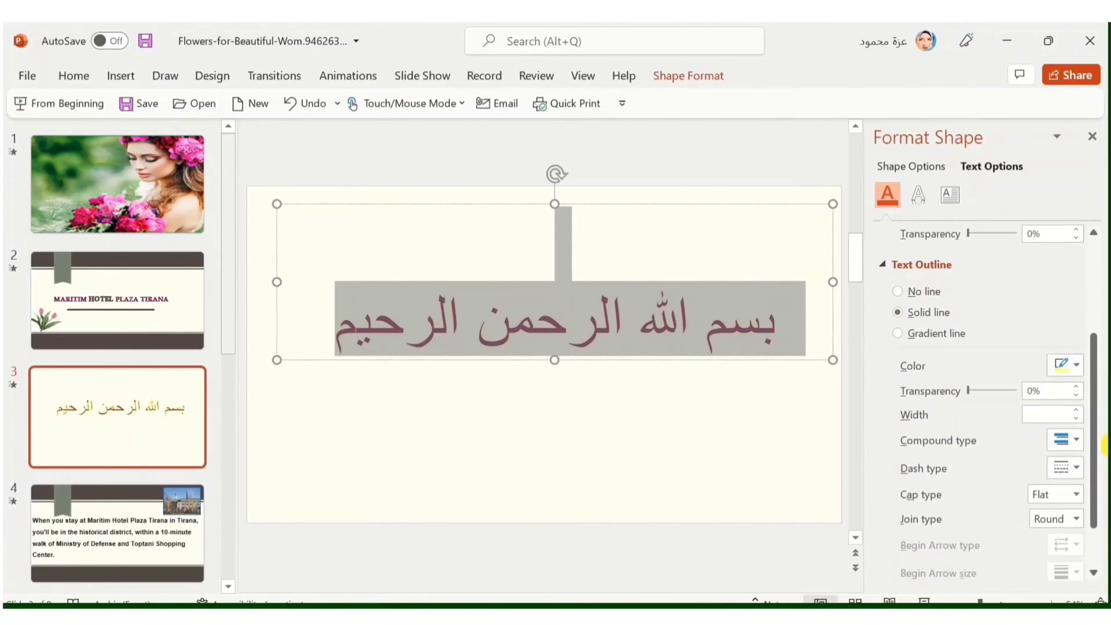
pyautogui.scroll(2, 1063, 353)
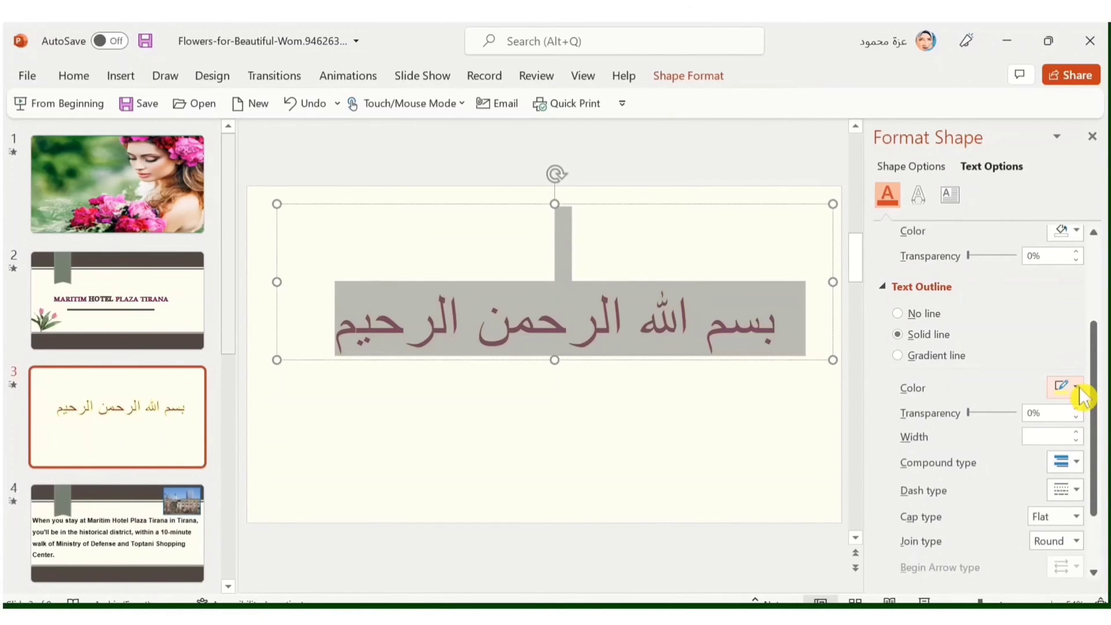
pyautogui.click(1077, 387)
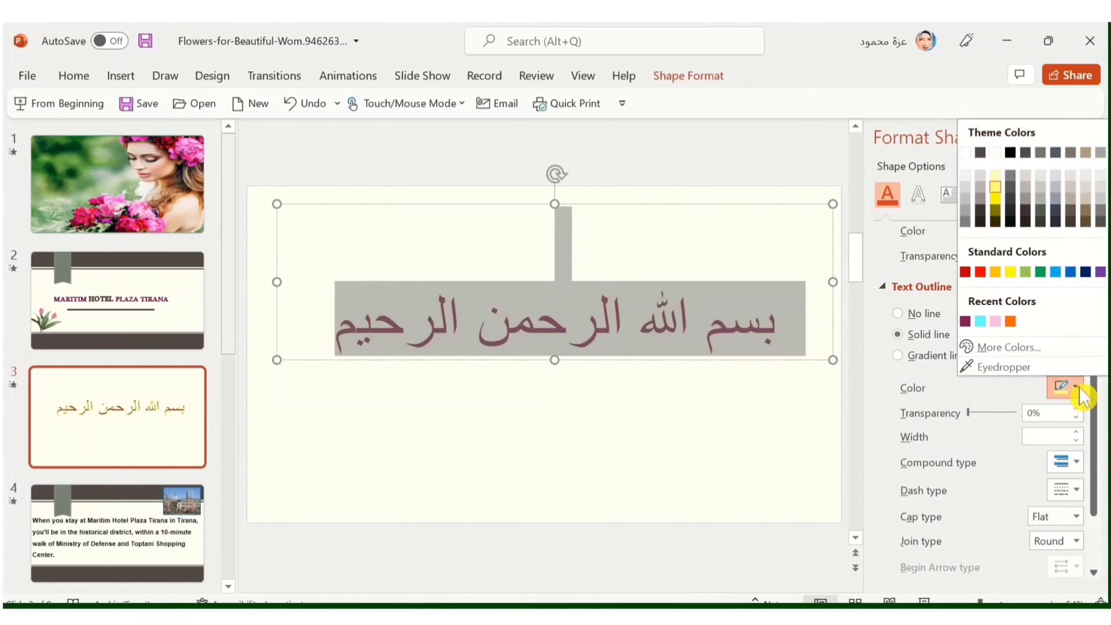
pyautogui.click(995, 198)
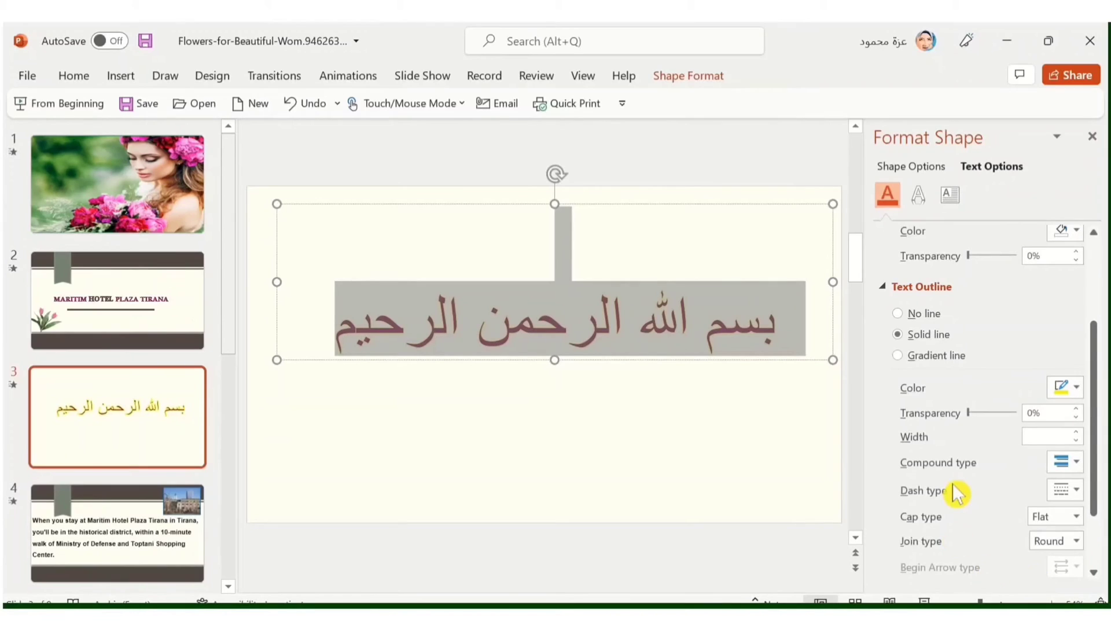
pyautogui.click(1078, 433)
pyautogui.click(1078, 433)
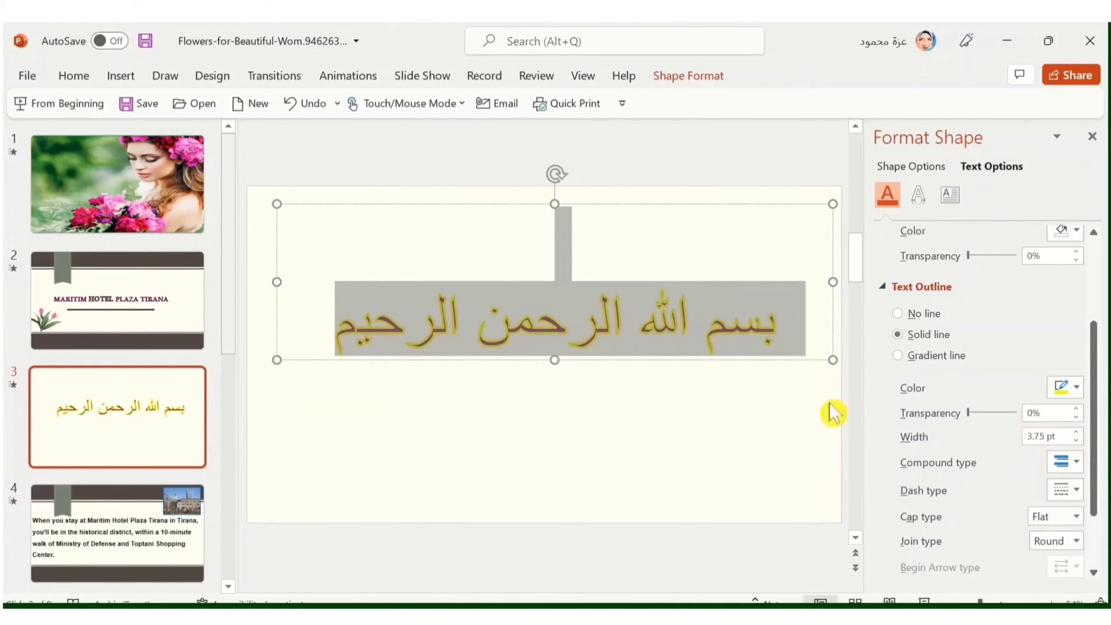
pyautogui.click(694, 435)
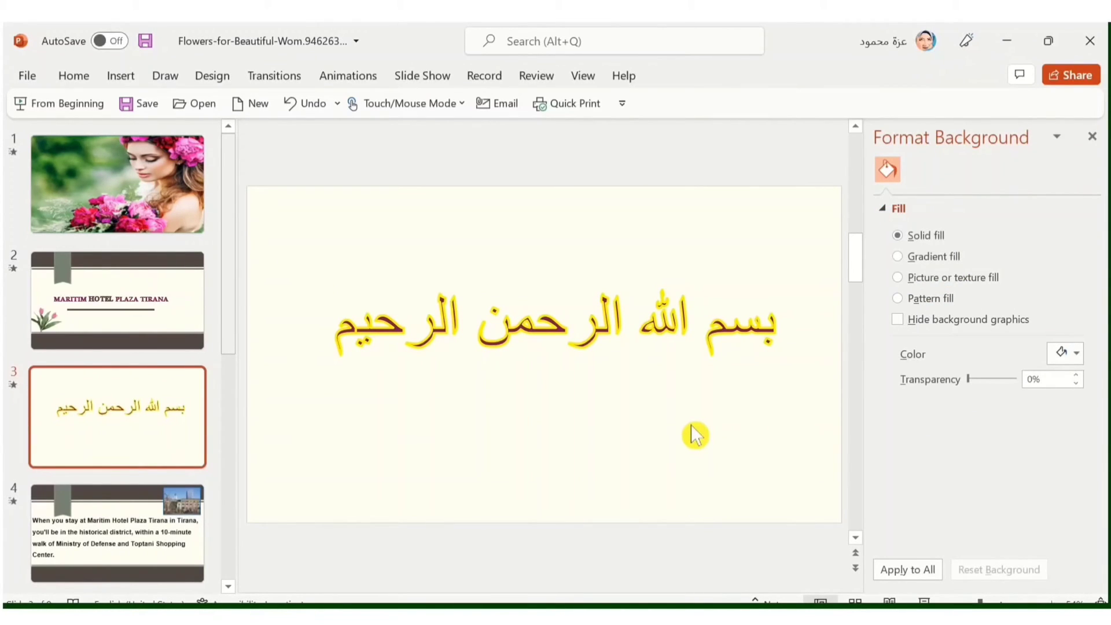
# Step: Apply an Outer shadow preset to the Arabic heading text
pyautogui.click(338, 334)
pyautogui.moveTo(338, 334)
pyautogui.mouseDown()
pyautogui.moveTo(521, 327)
pyautogui.moveTo(769, 340)
pyautogui.mouseUp()
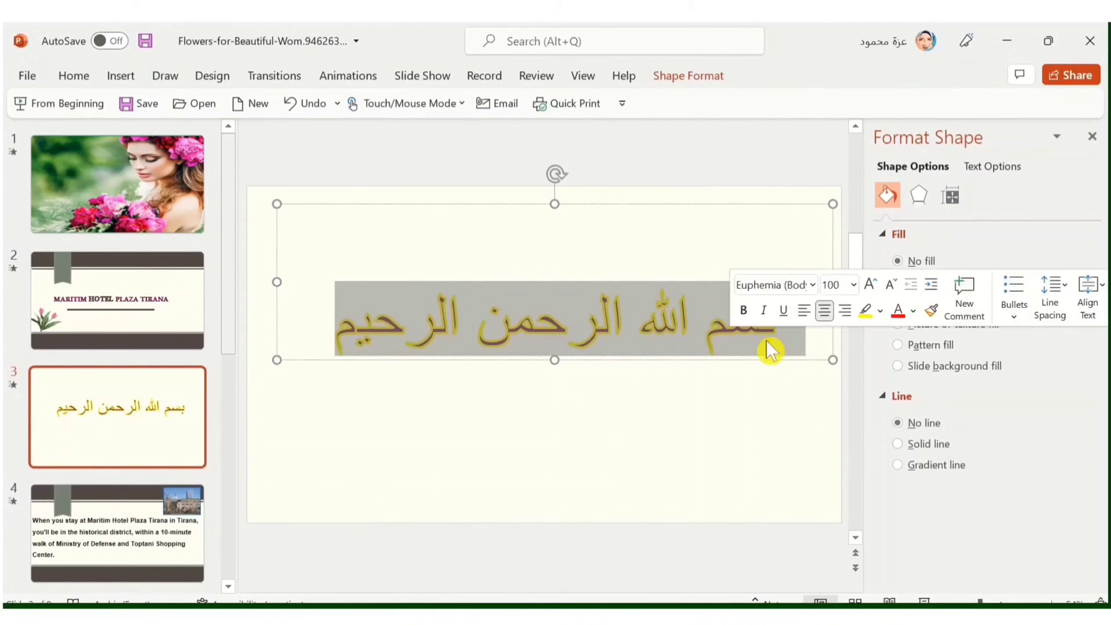
pyautogui.click(987, 167)
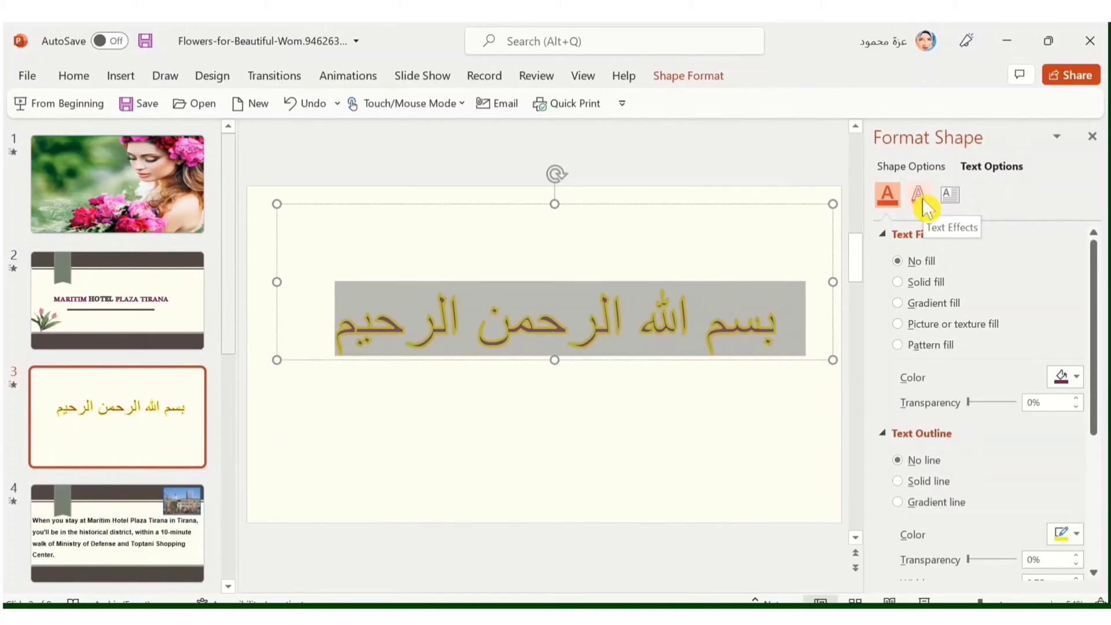
pyautogui.click(920, 197)
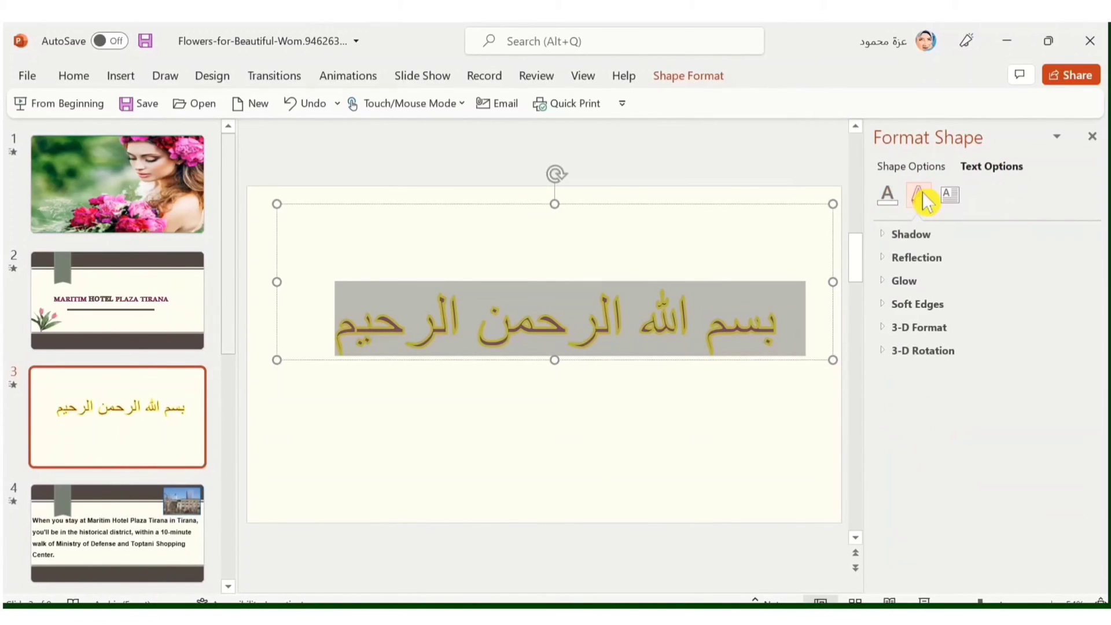
pyautogui.click(926, 235)
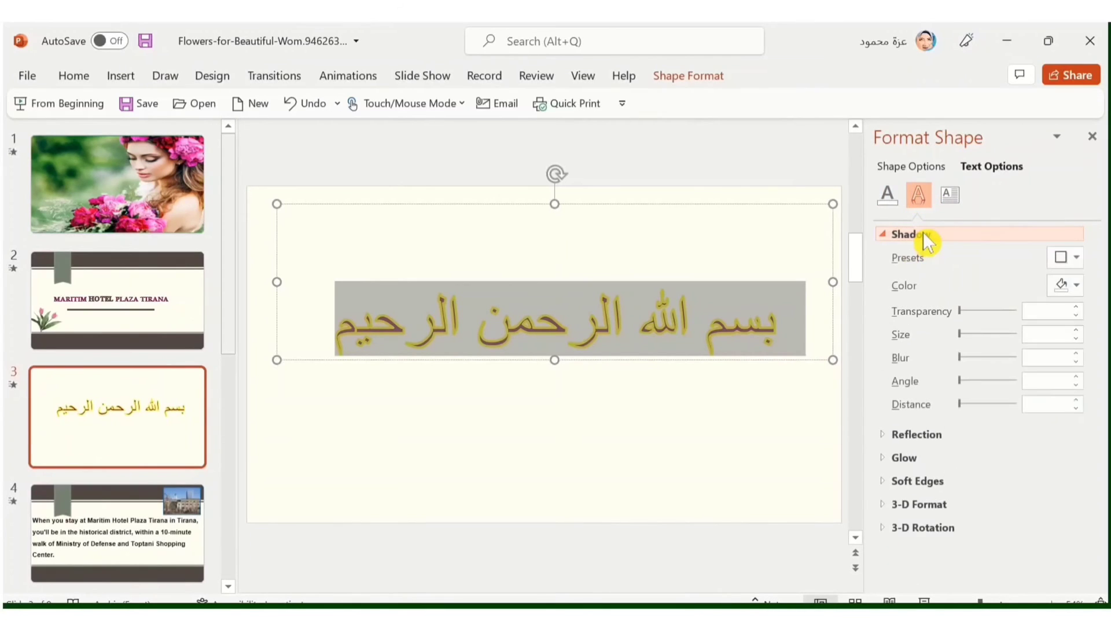
pyautogui.click(1077, 258)
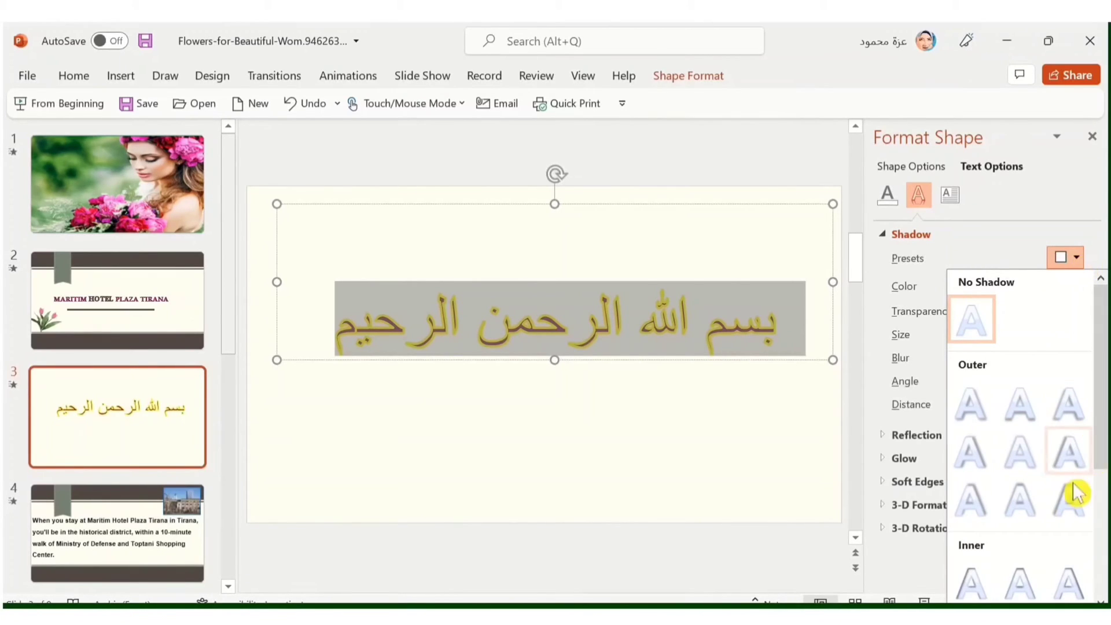
pyautogui.click(1068, 505)
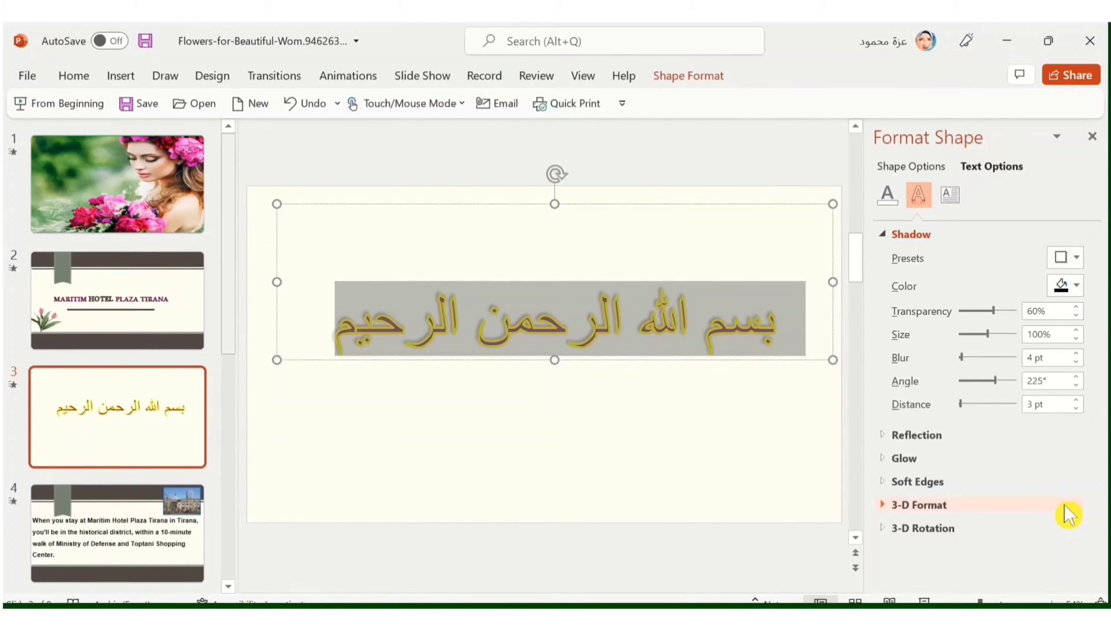
# Step: Make the text shadow blue and increase its distance to 16 pt
pyautogui.click(1075, 286)
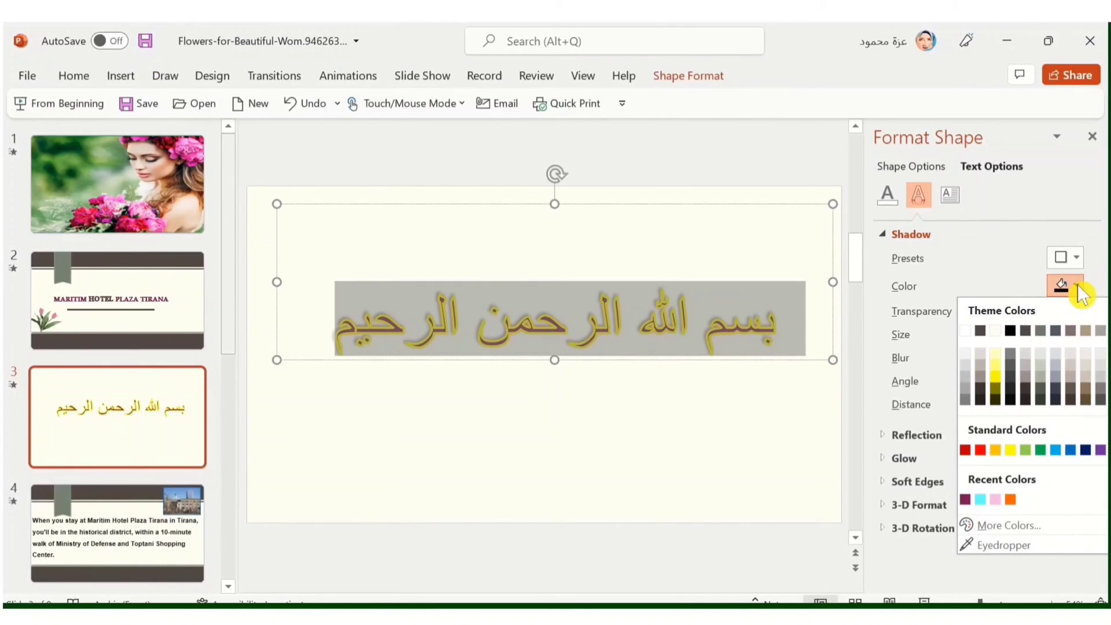
pyautogui.click(1071, 449)
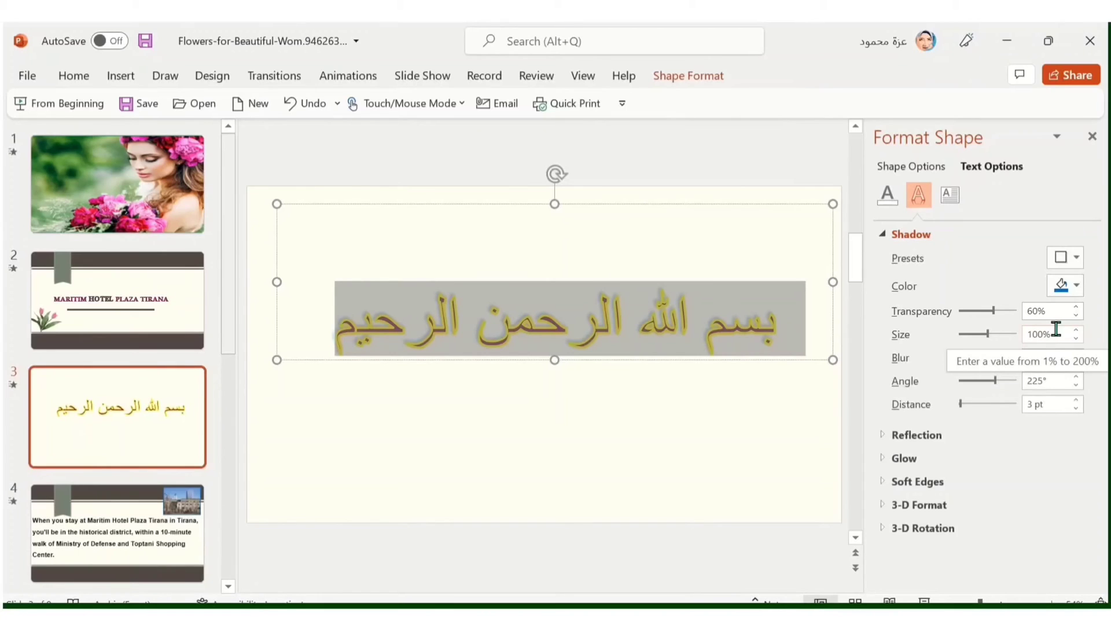
pyautogui.click(1077, 400)
pyautogui.click(1077, 399)
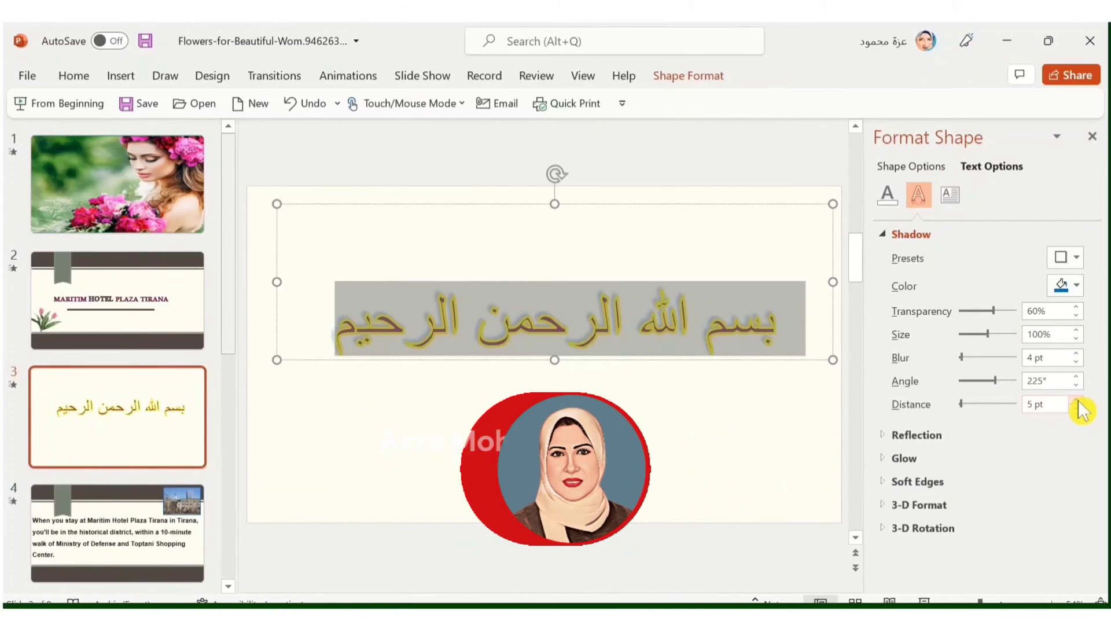
pyautogui.click(1076, 400)
pyautogui.click(1076, 400)
pyautogui.click(1077, 400)
pyautogui.click(1076, 400)
pyautogui.click(1076, 400)
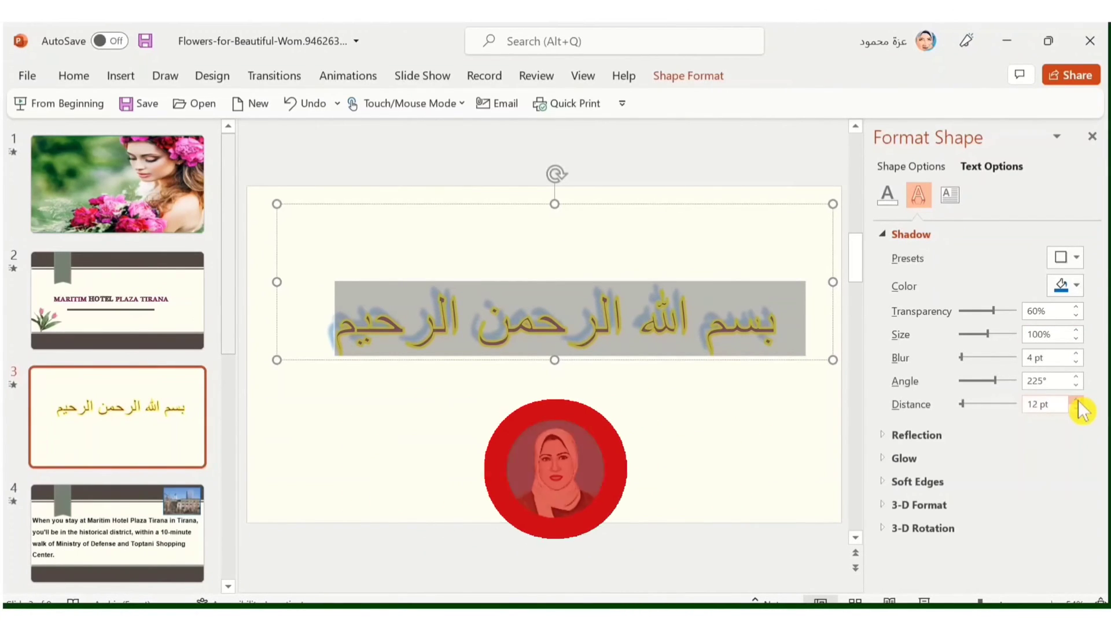
pyautogui.click(1077, 400)
pyautogui.click(1077, 400)
pyautogui.click(1077, 400)
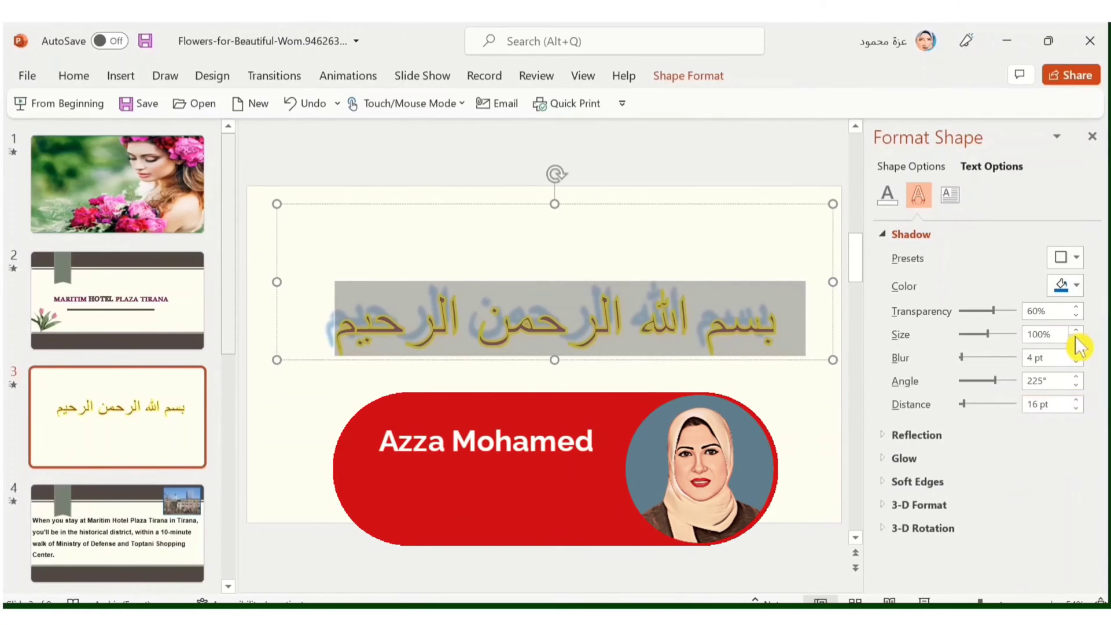
# Step: Deselect the Arabic heading to view the finished text effects
pyautogui.click(781, 433)
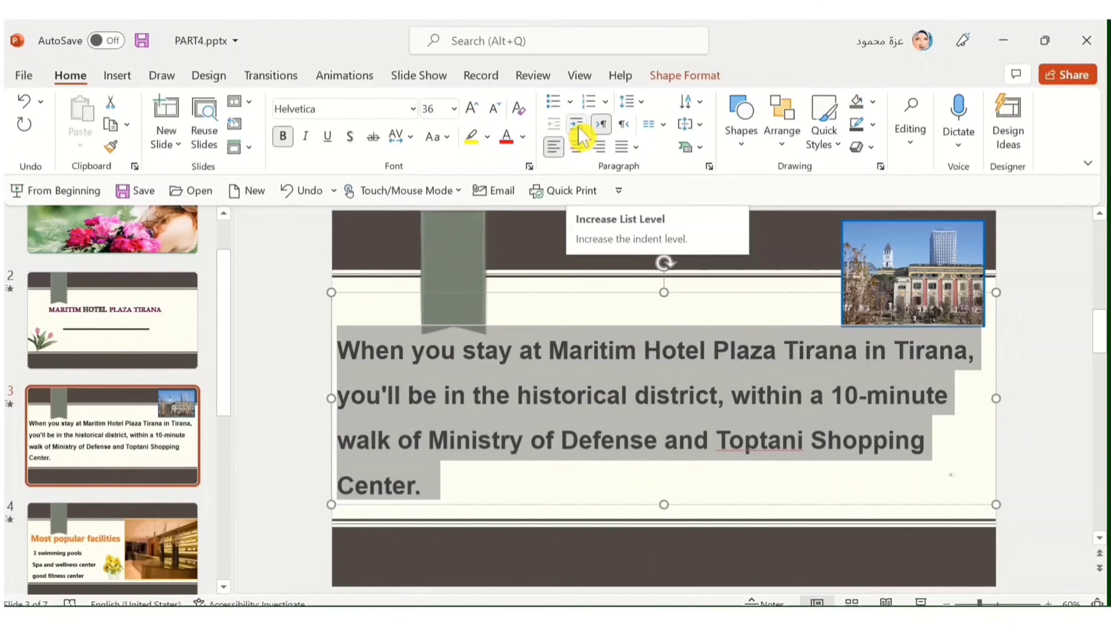
# Step: Indent the hotel paragraph to its deepest list level, then step it back to one level in
pyautogui.click(578, 127)
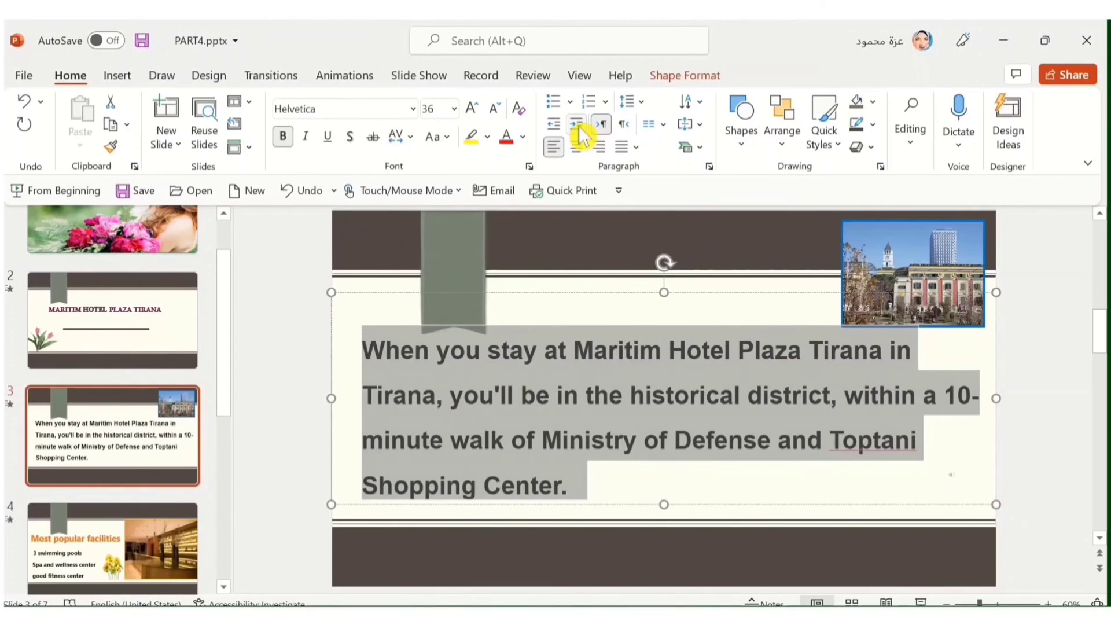
pyautogui.click(578, 126)
pyautogui.click(579, 126)
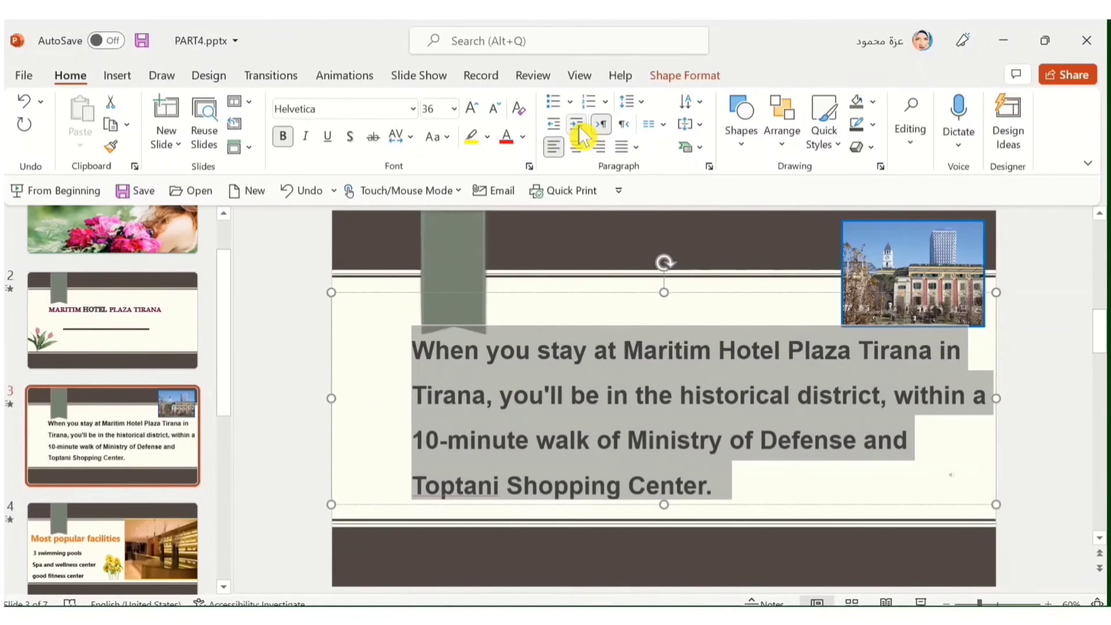
pyautogui.click(579, 126)
pyautogui.click(579, 126)
pyautogui.click(579, 126)
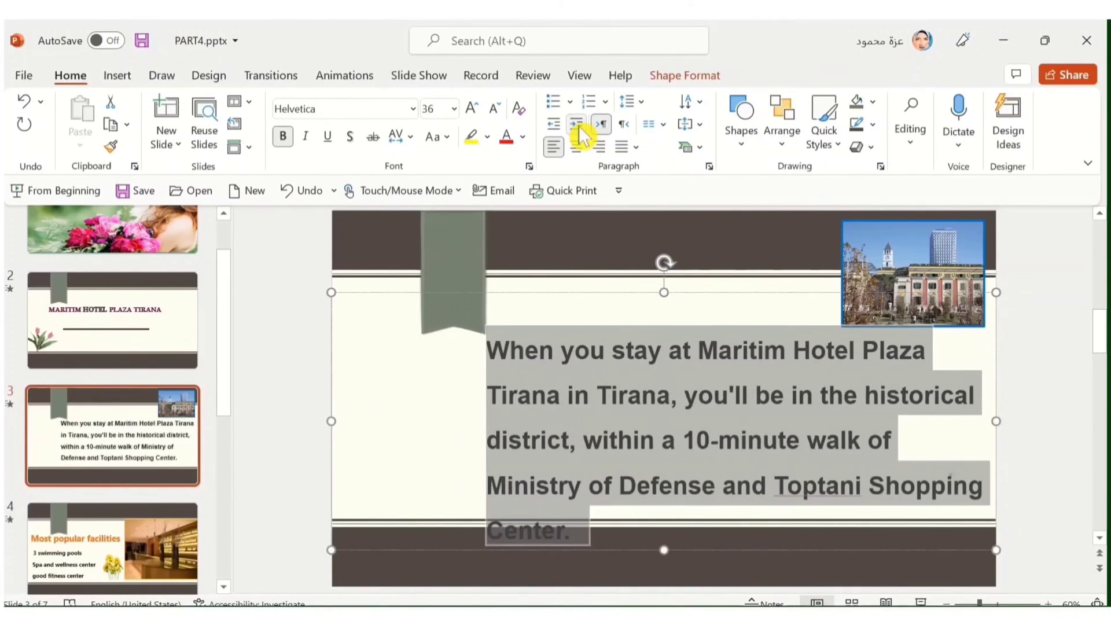
pyautogui.click(579, 126)
pyautogui.click(578, 126)
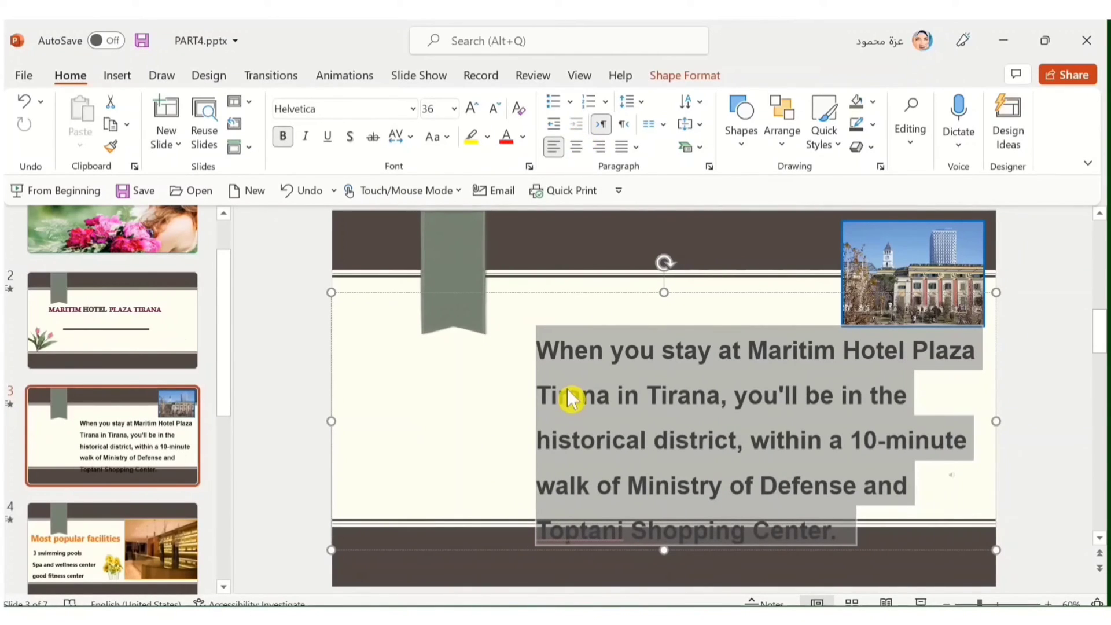
pyautogui.click(554, 123)
pyautogui.click(557, 117)
pyautogui.click(556, 117)
pyautogui.click(557, 117)
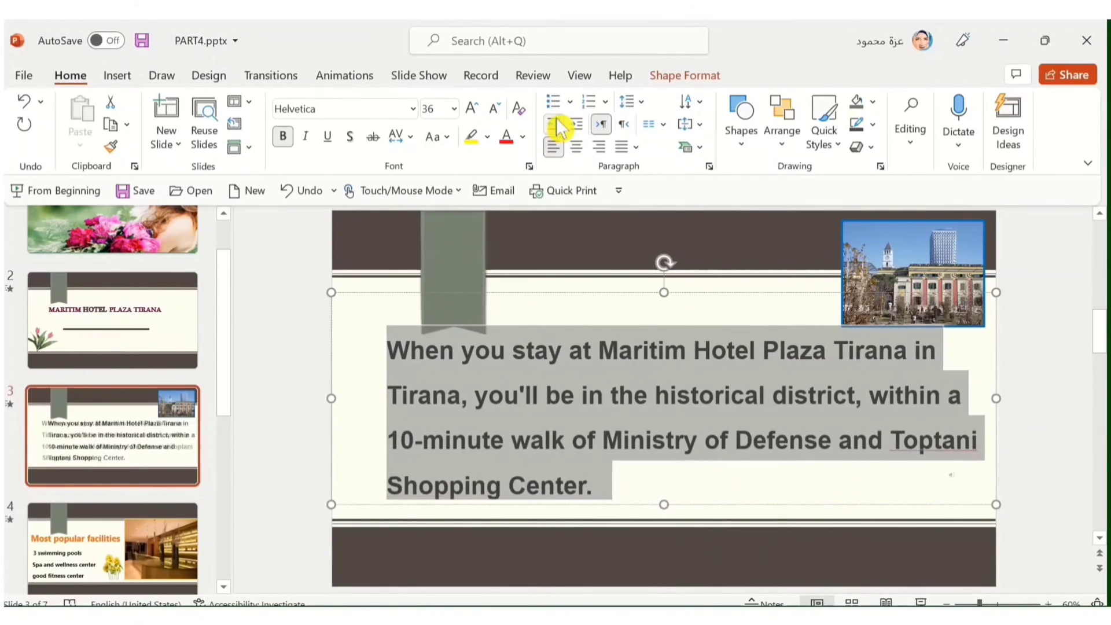
pyautogui.click(557, 117)
pyautogui.click(557, 117)
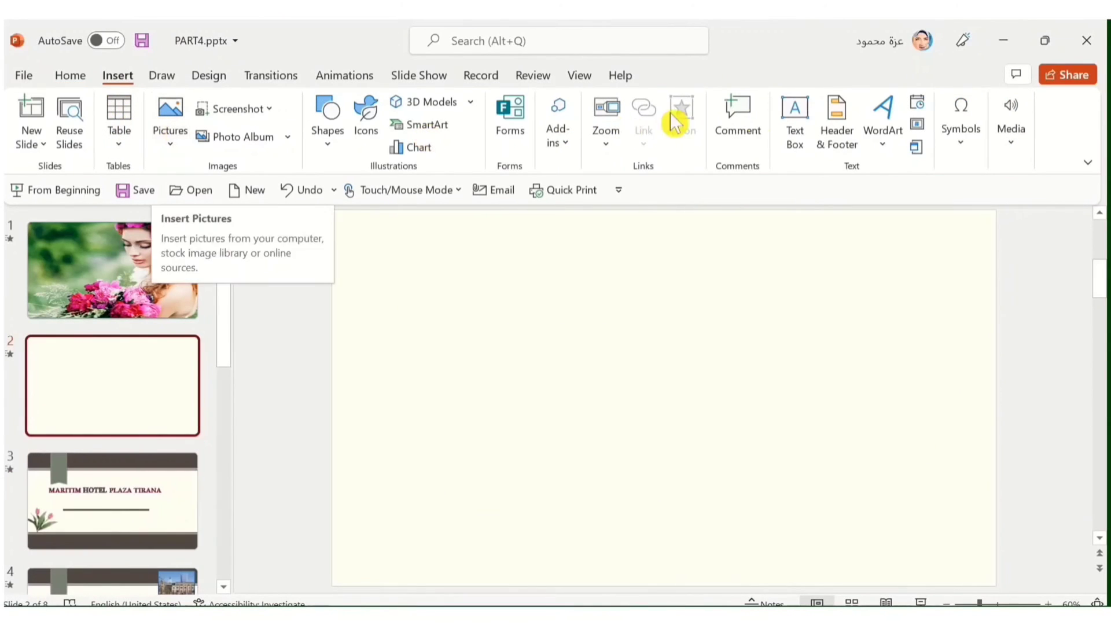
# Step: Draw a wide text box on slide 2 containing 'بسم الله الرحمن الرحيم'
pyautogui.click(799, 122)
pyautogui.moveTo(982, 237); pyautogui.dragTo(350, 564)
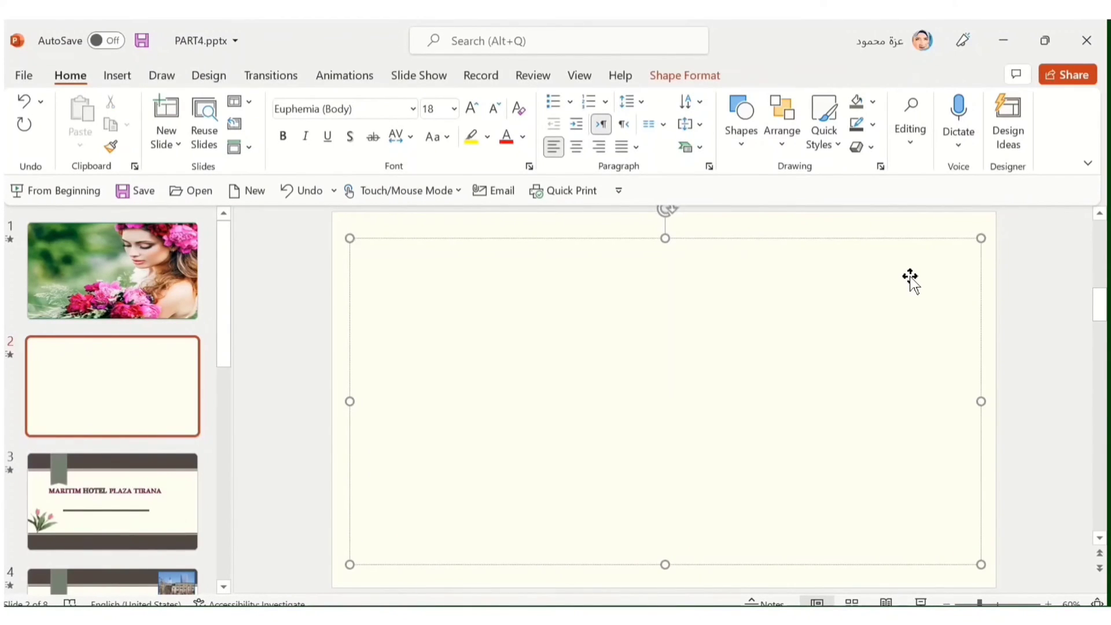
pyautogui.write('بس')
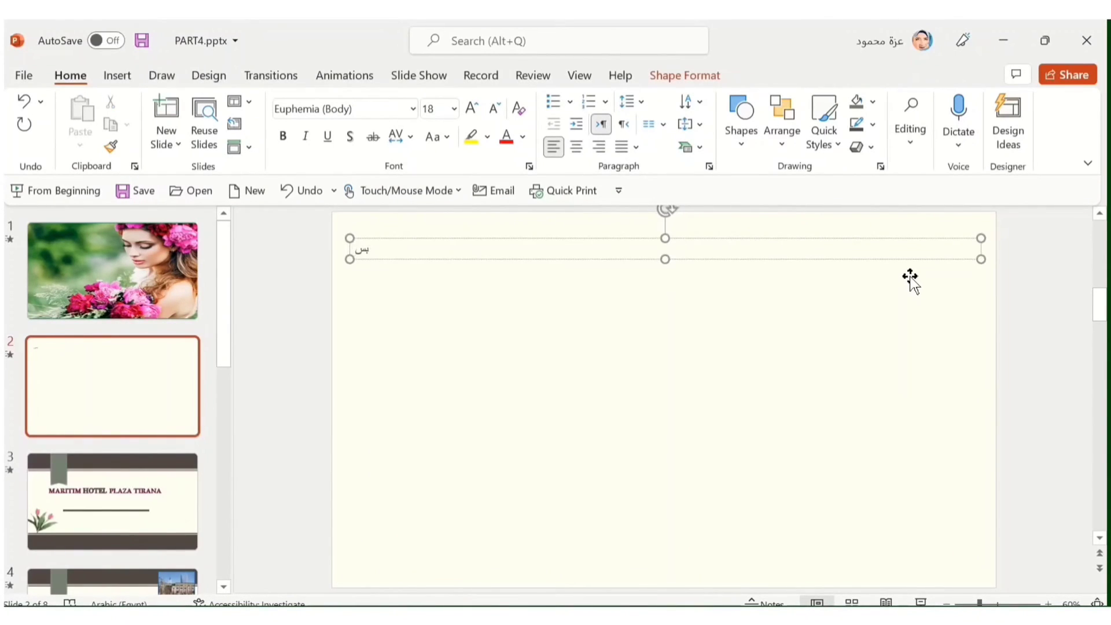
pyautogui.write('م الله ا')
pyautogui.write('لرحمن الرح')
pyautogui.write('يم')
# Step: Set the Arabic text to 32 pt and start a new line below it
pyautogui.hotkey('ctrl', 'a')
pyautogui.click(453, 109)
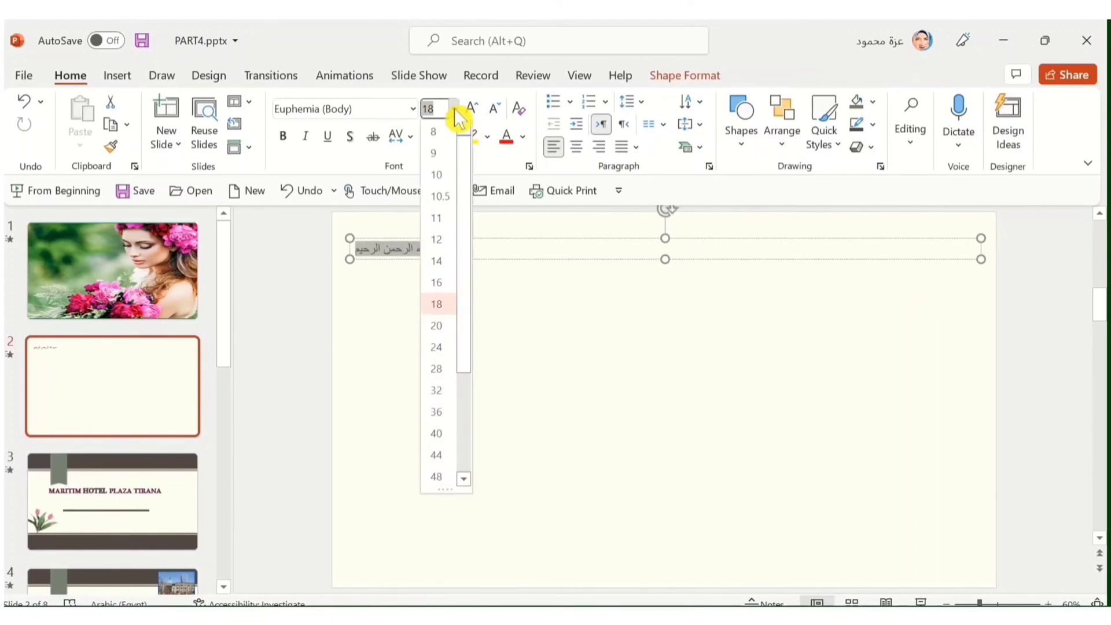
pyautogui.click(437, 391)
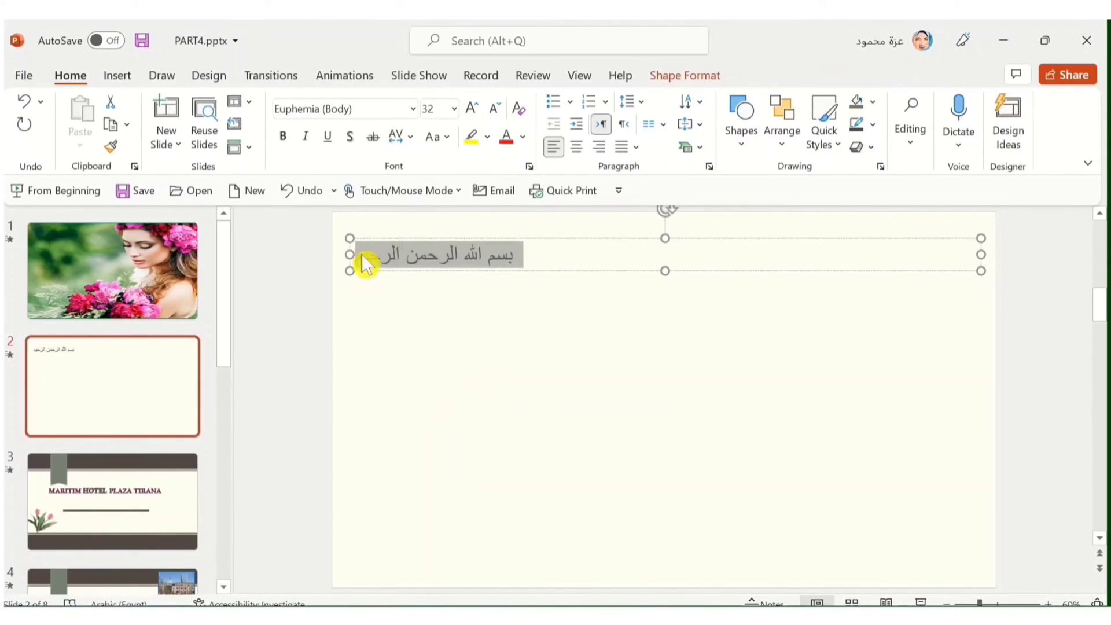
pyautogui.click(523, 261)
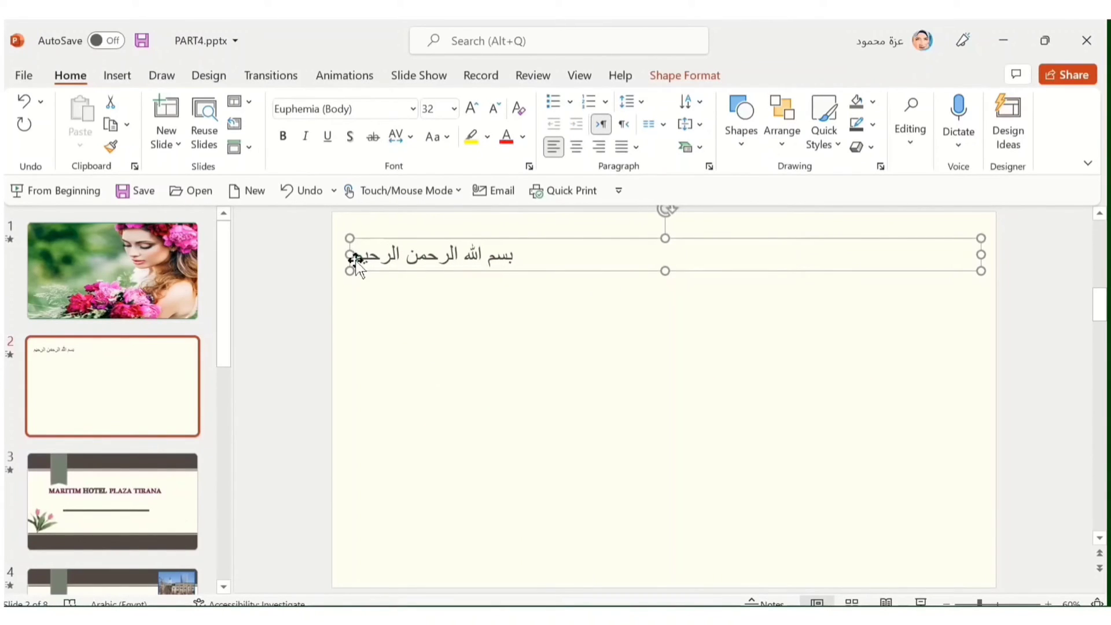
pyautogui.click(357, 349)
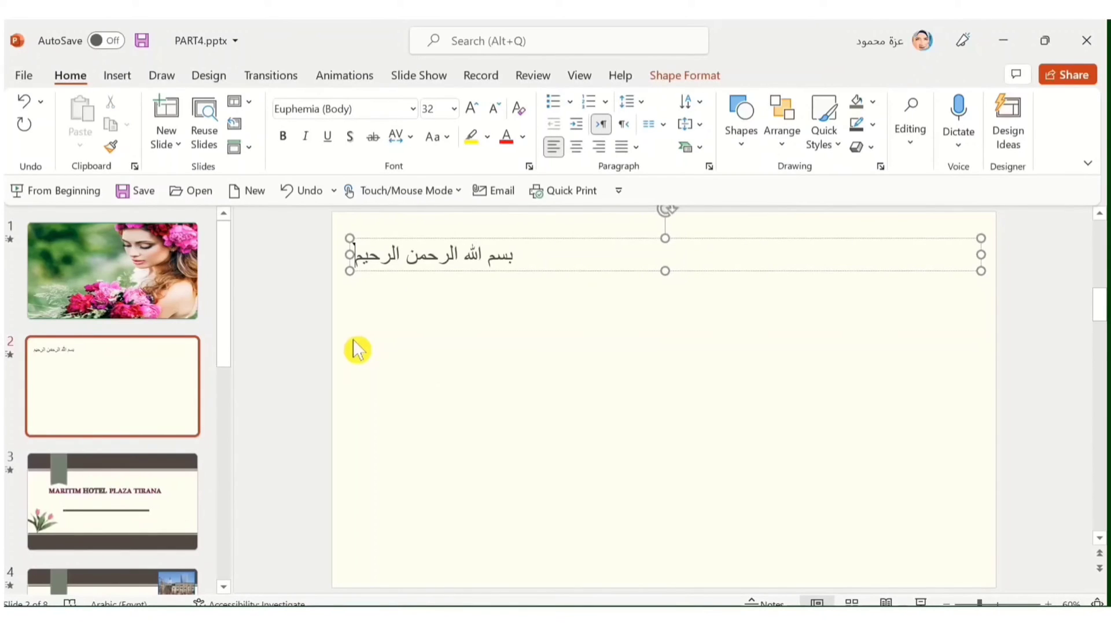
pyautogui.press('Return')
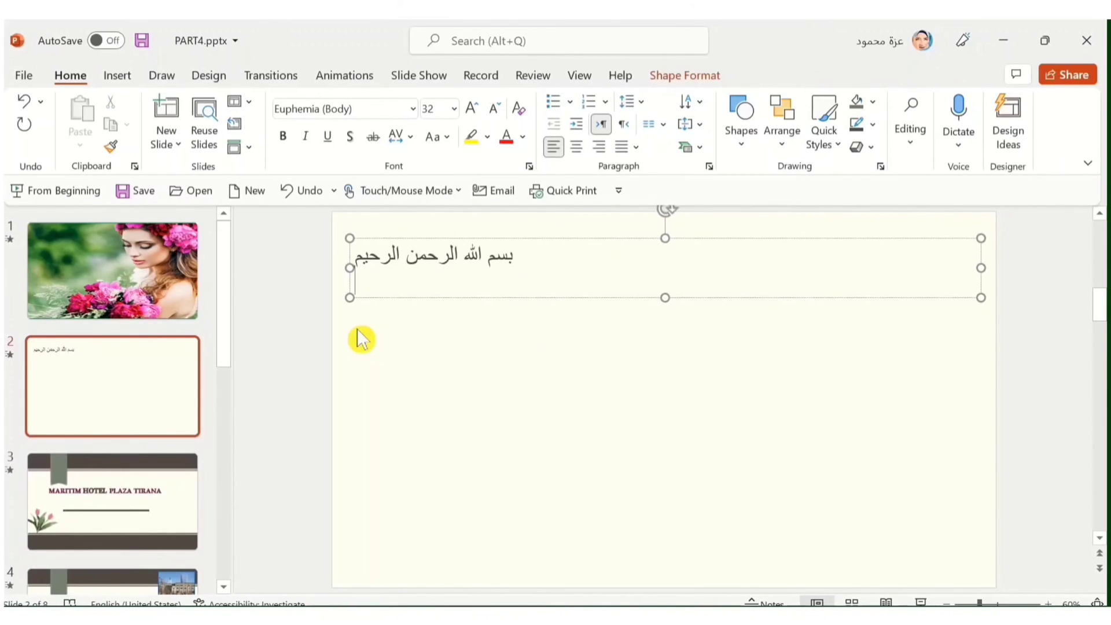
# Step: Add the line 'و به نستعين' and make both Arabic lines right-to-left
pyautogui.write('و به')
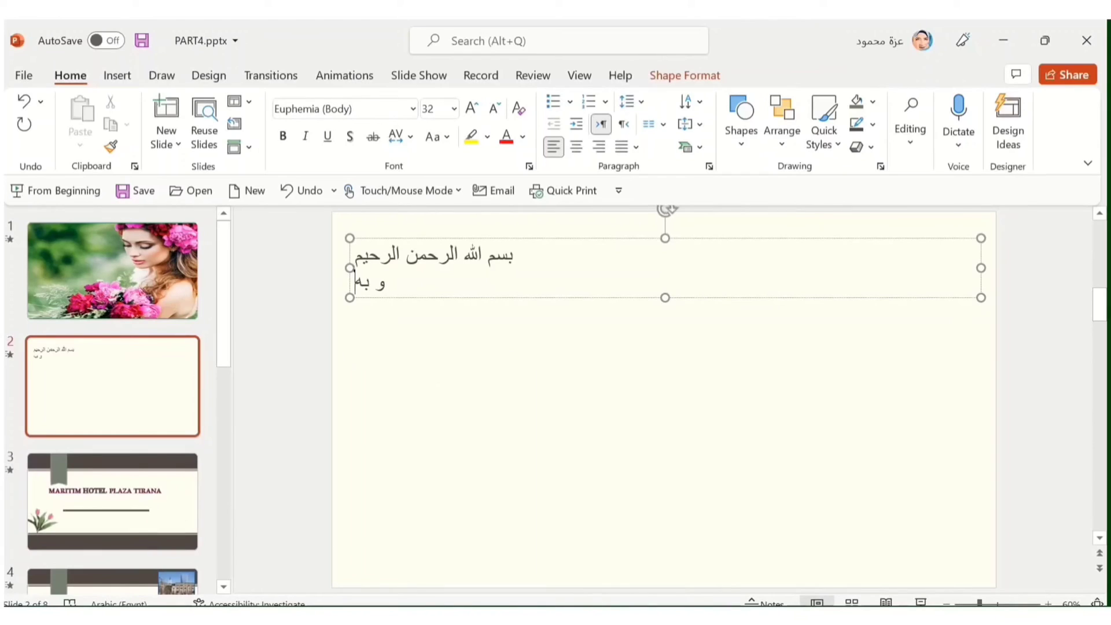
pyautogui.write(' نستع')
pyautogui.write('ين')
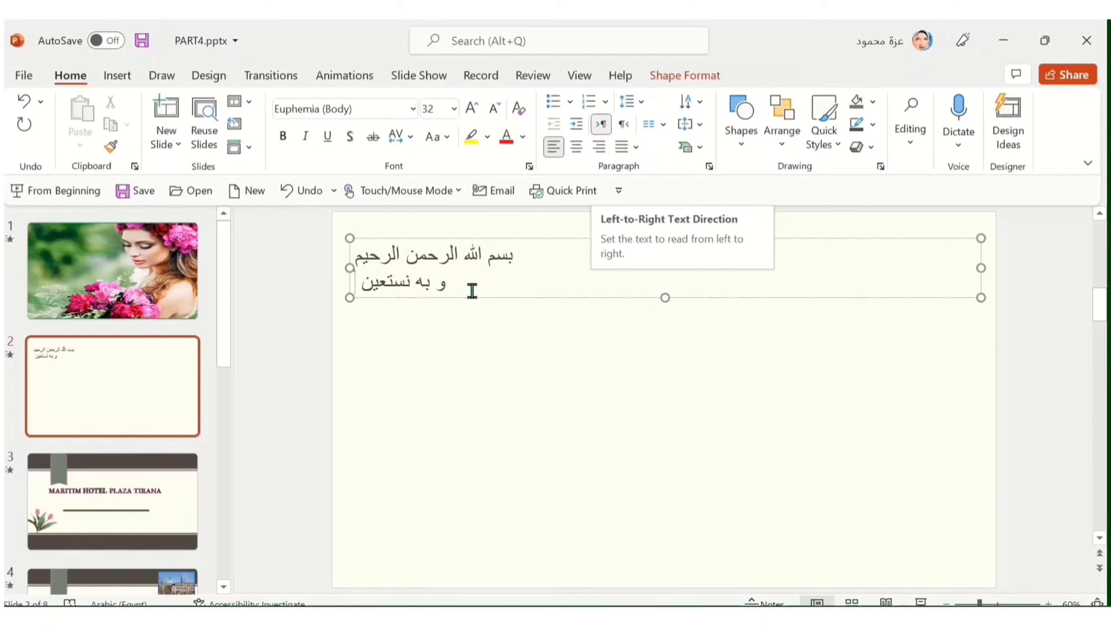
pyautogui.moveTo(461, 285); pyautogui.dragTo(506, 248)
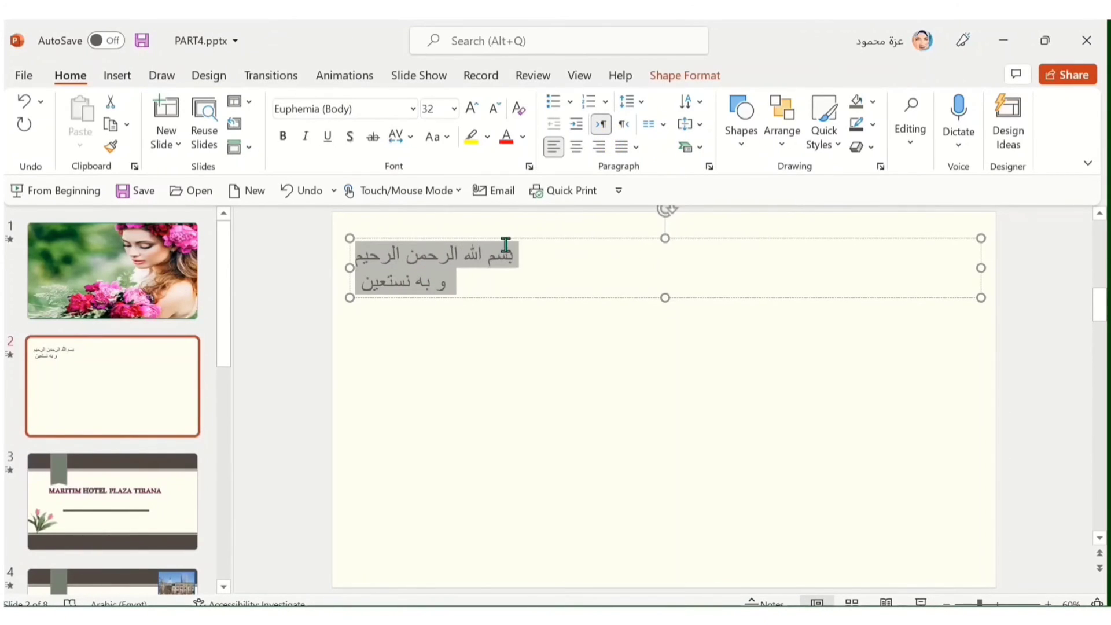
pyautogui.click(625, 125)
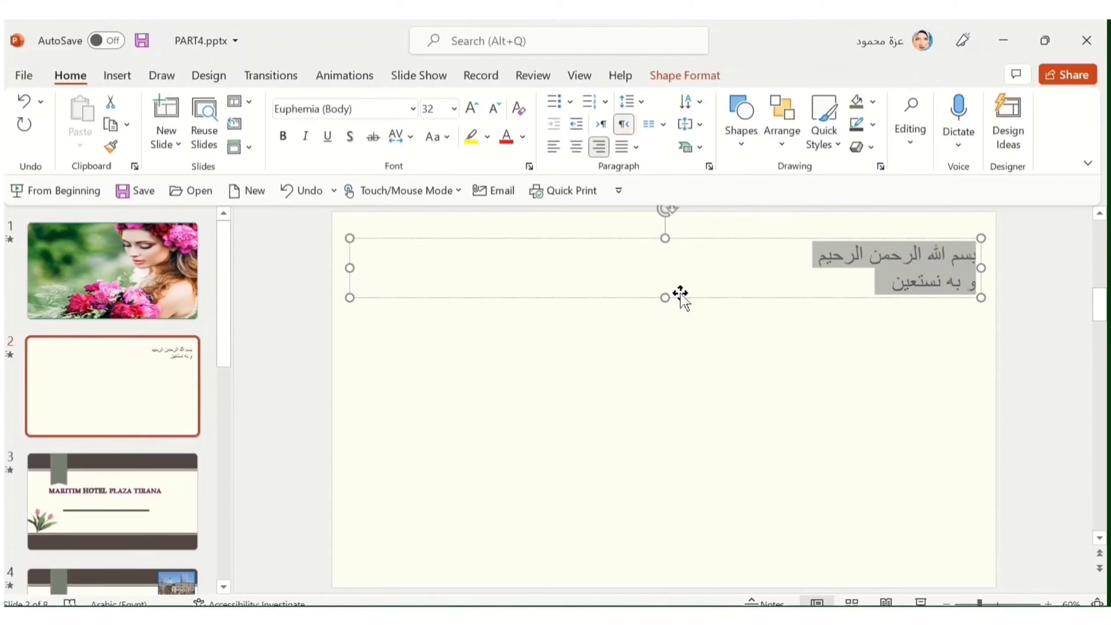
pyautogui.click(867, 285)
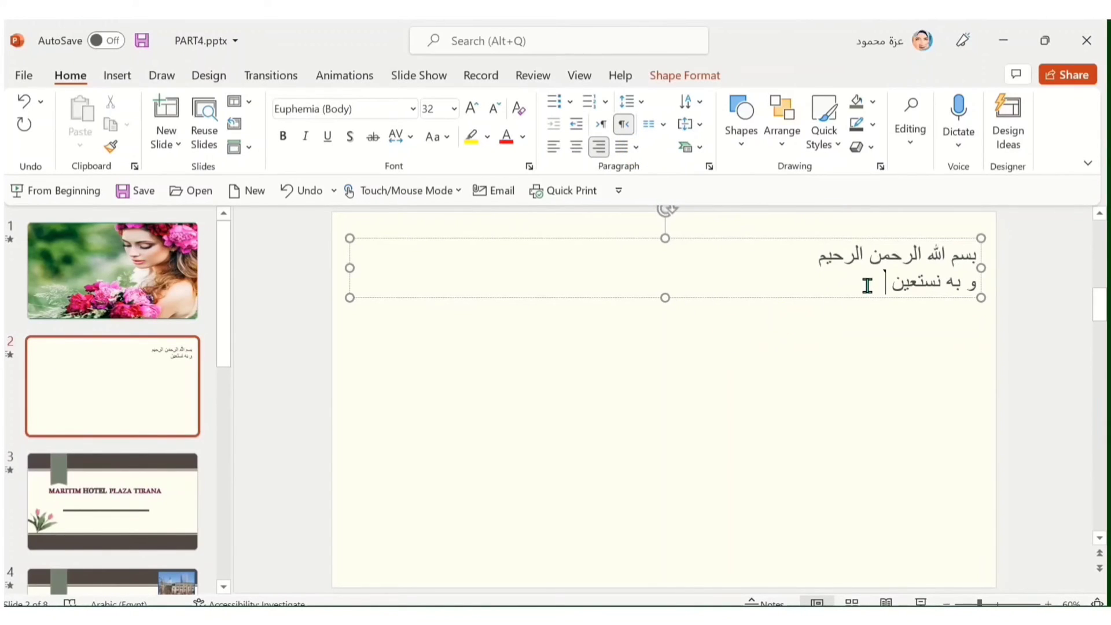
# Step: After a blank line, repeat 'بسم الله الرحمن الرحيم', then type 'This hotel is 10 minutes from the'
pyautogui.press('Return')
pyautogui.press('Return')
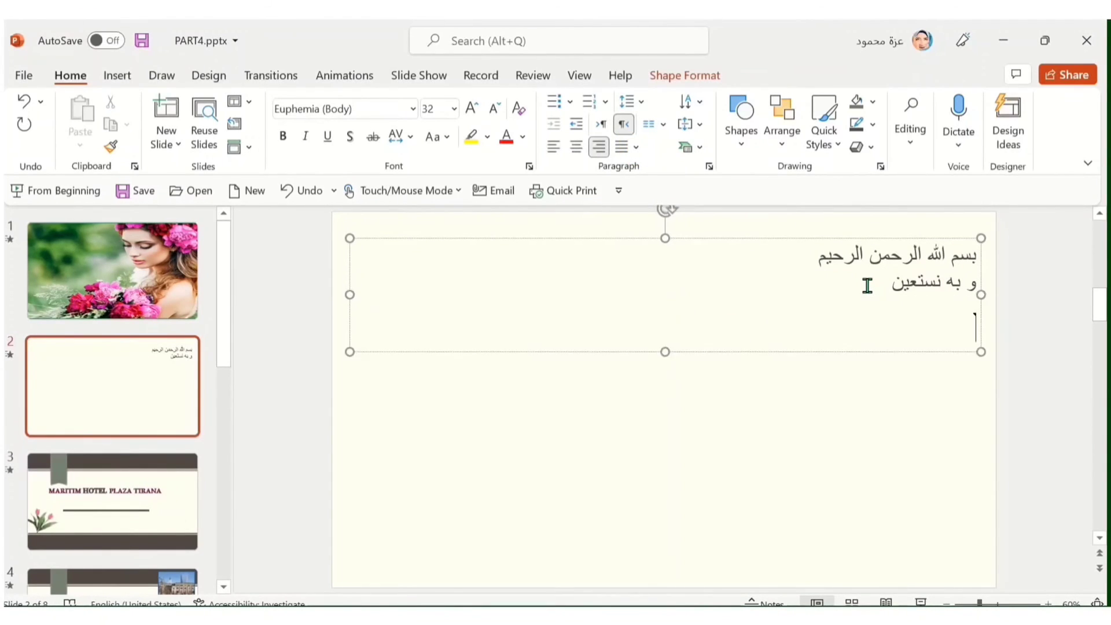
pyautogui.press('Return')
pyautogui.press('Return')
pyautogui.write('بسم ا')
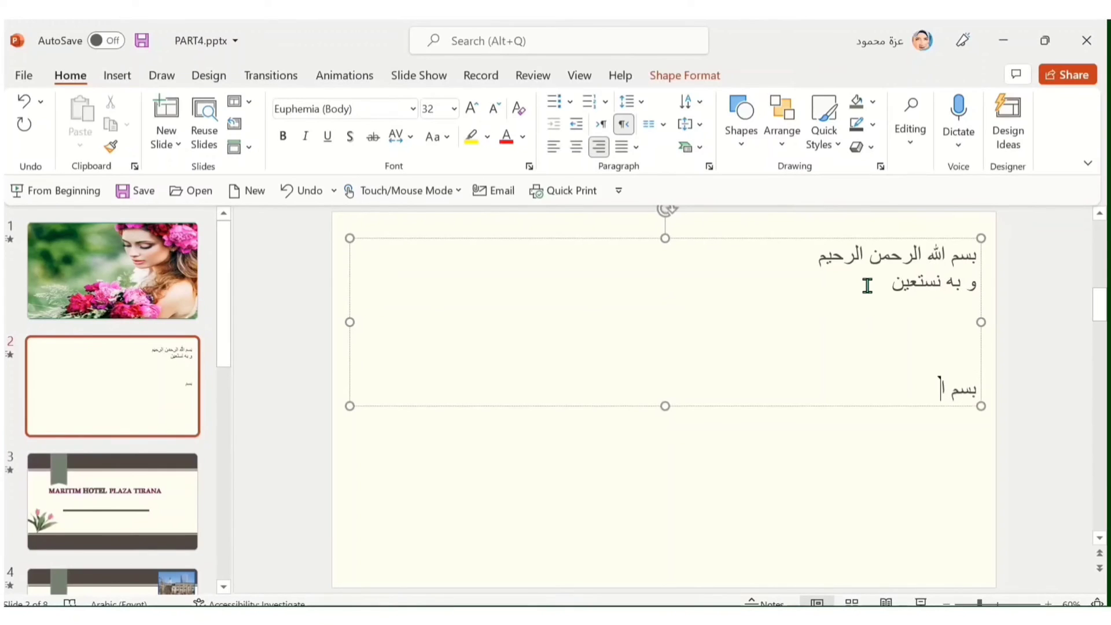
pyautogui.write('لله الرحمن الرحيم')
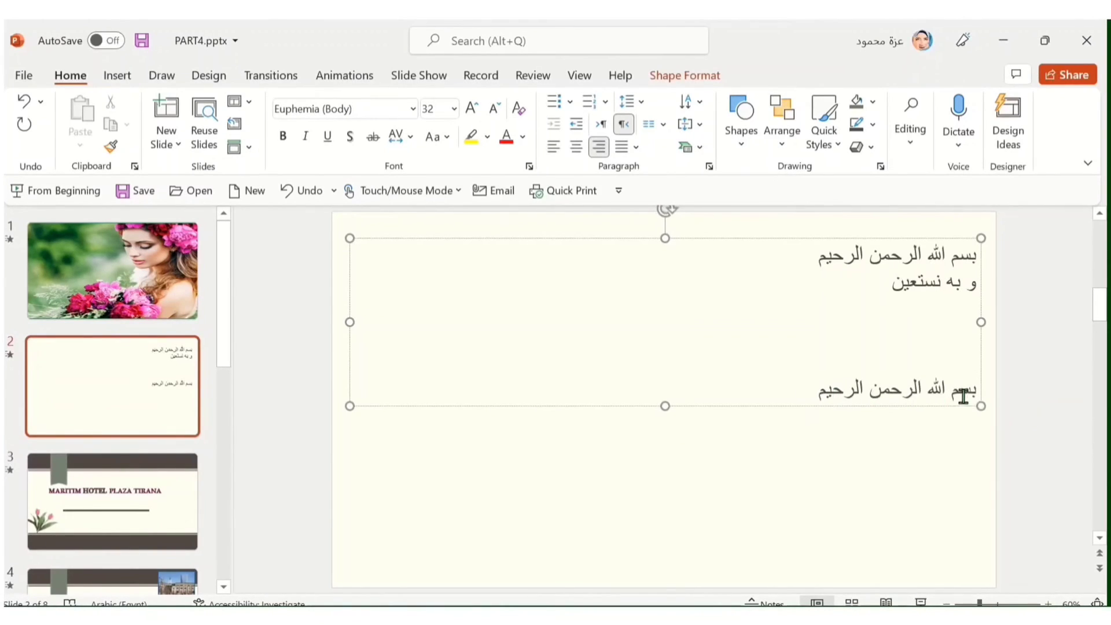
pyautogui.press('Return')
pyautogui.hotkey('alt', 'shift')
pyautogui.write('Thi')
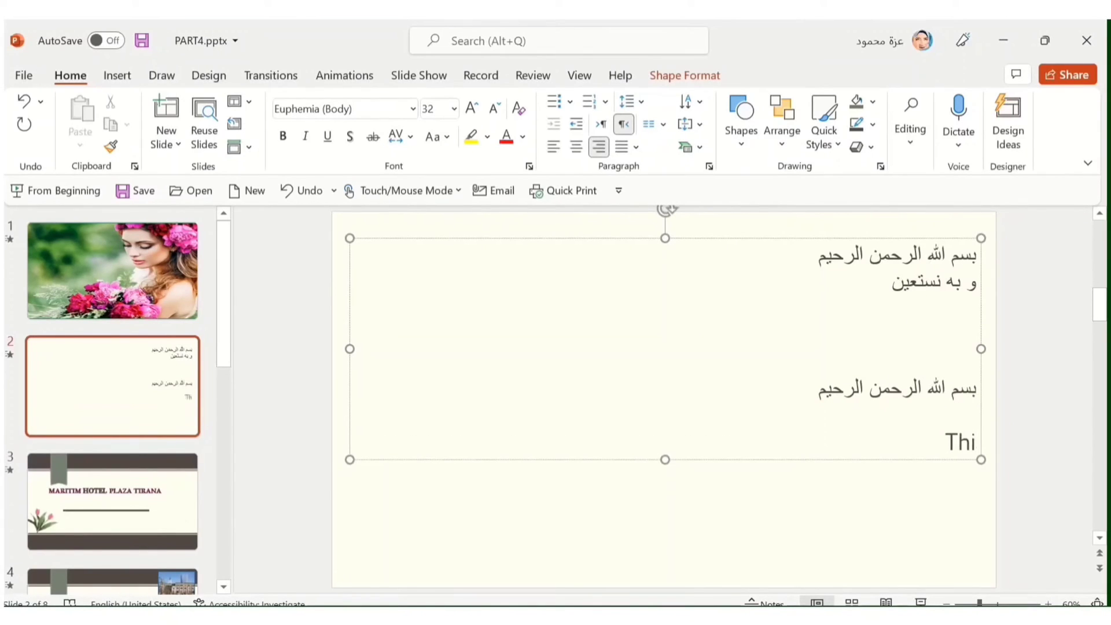
pyautogui.write('s hotel is ')
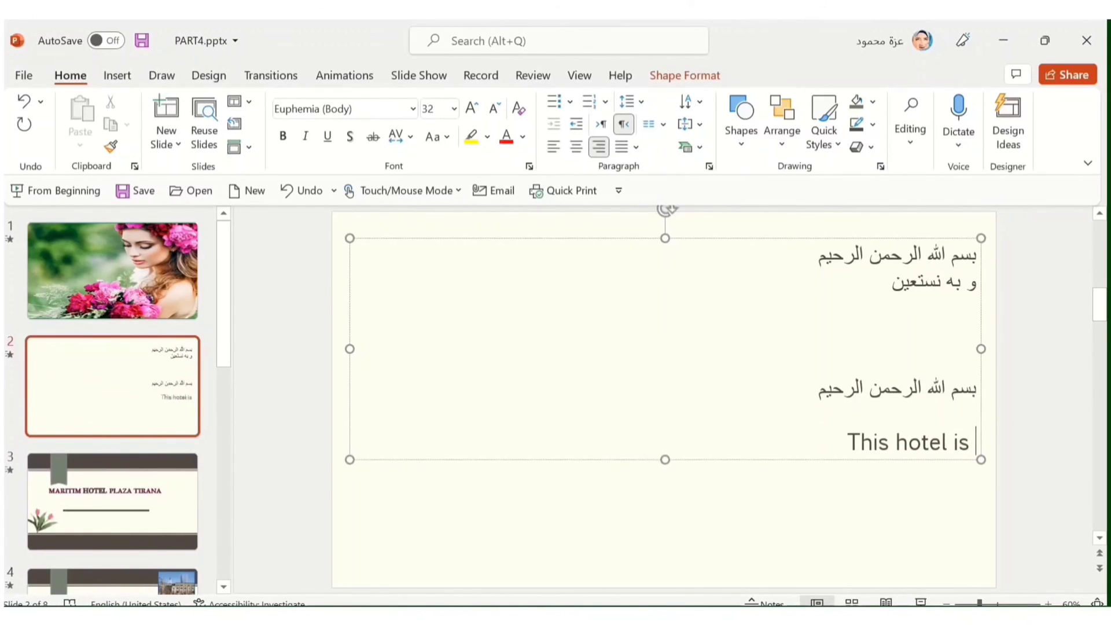
pyautogui.write('10 minutes fro')
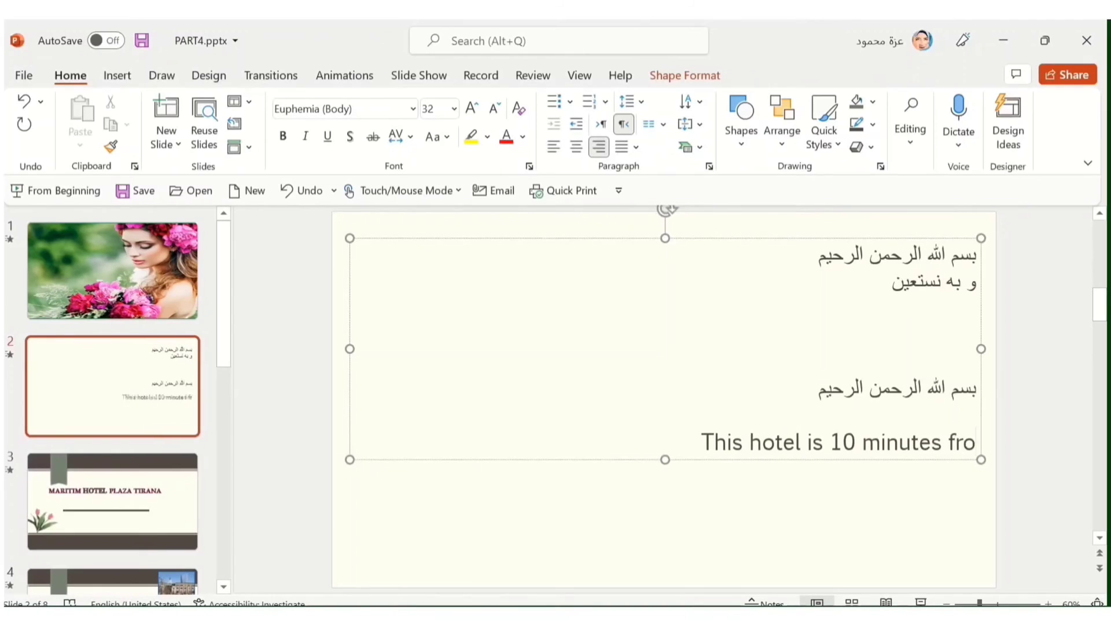
pyautogui.write('m the')
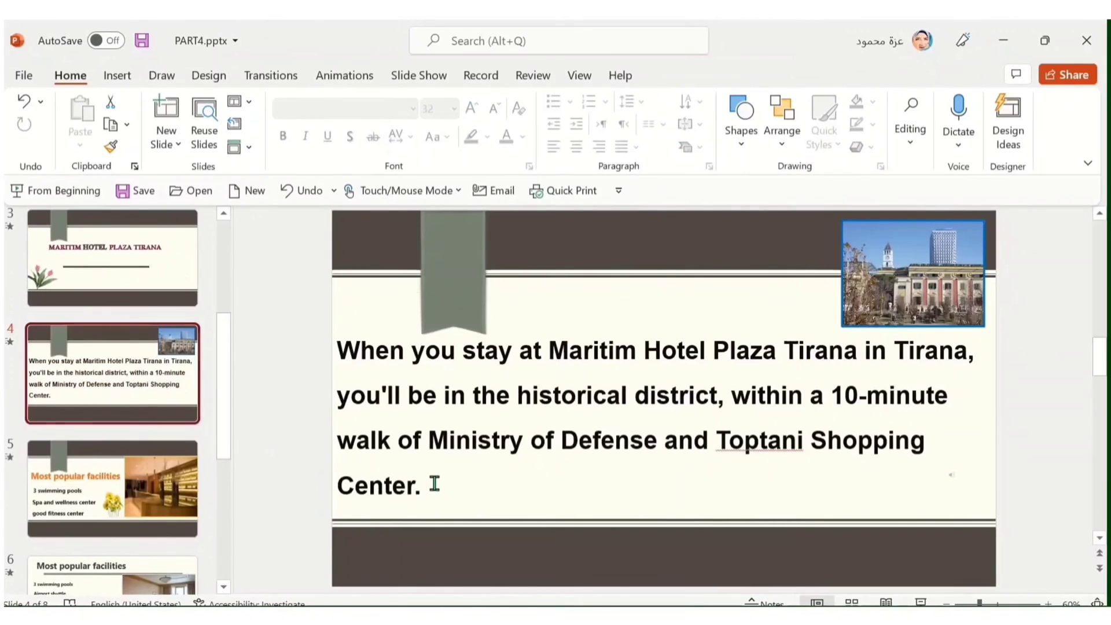
pyautogui.moveTo(433, 485); pyautogui.dragTo(369, 360)
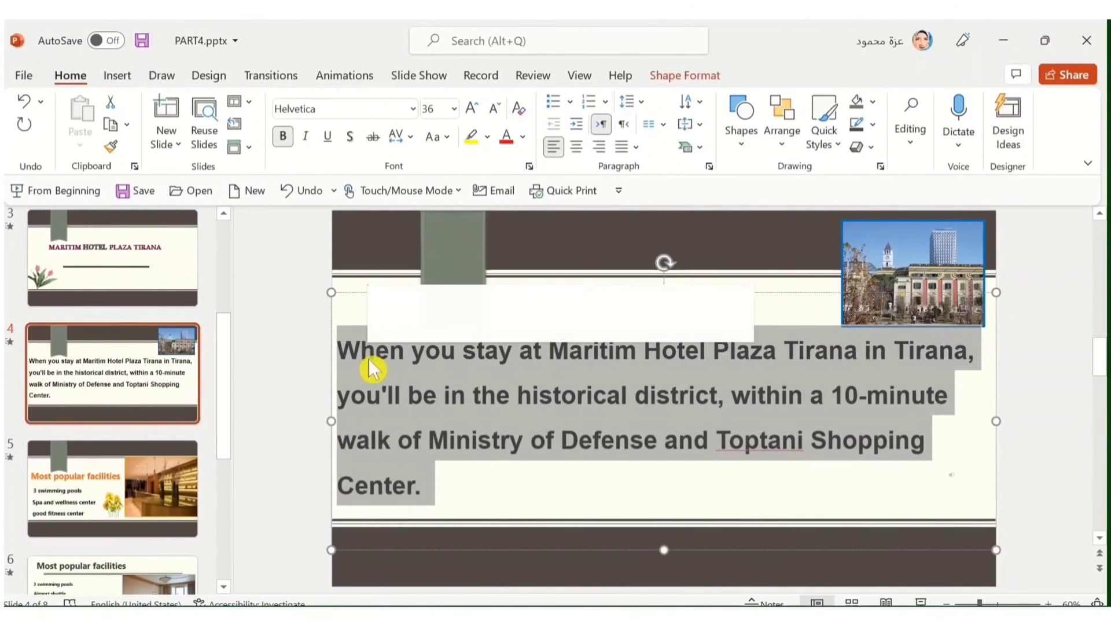
pyautogui.click(666, 127)
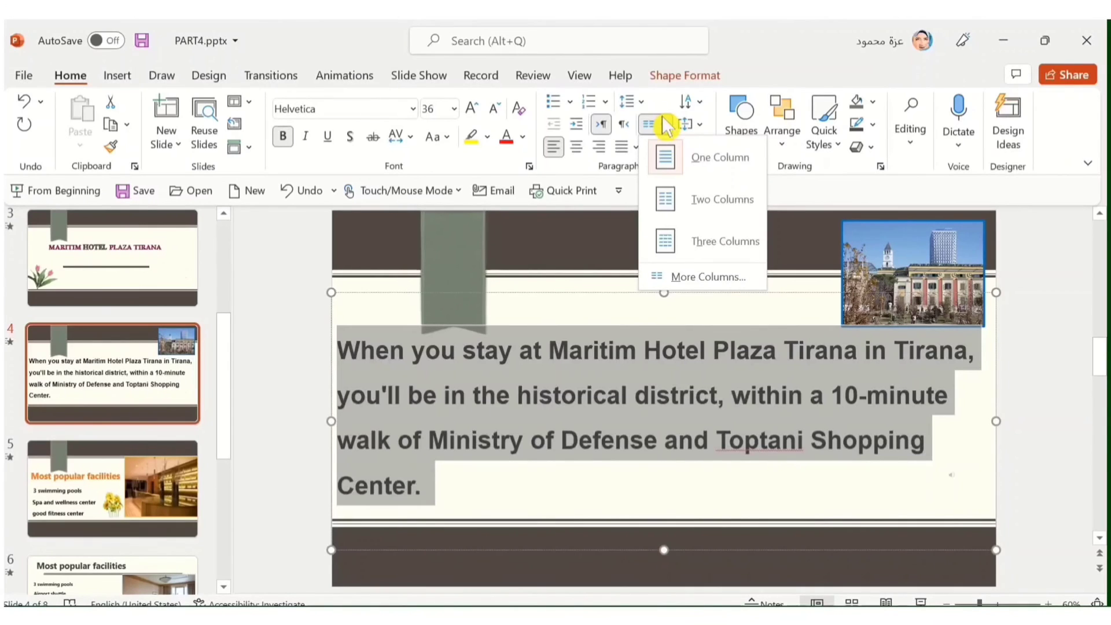
pyautogui.doubleClick(662, 119)
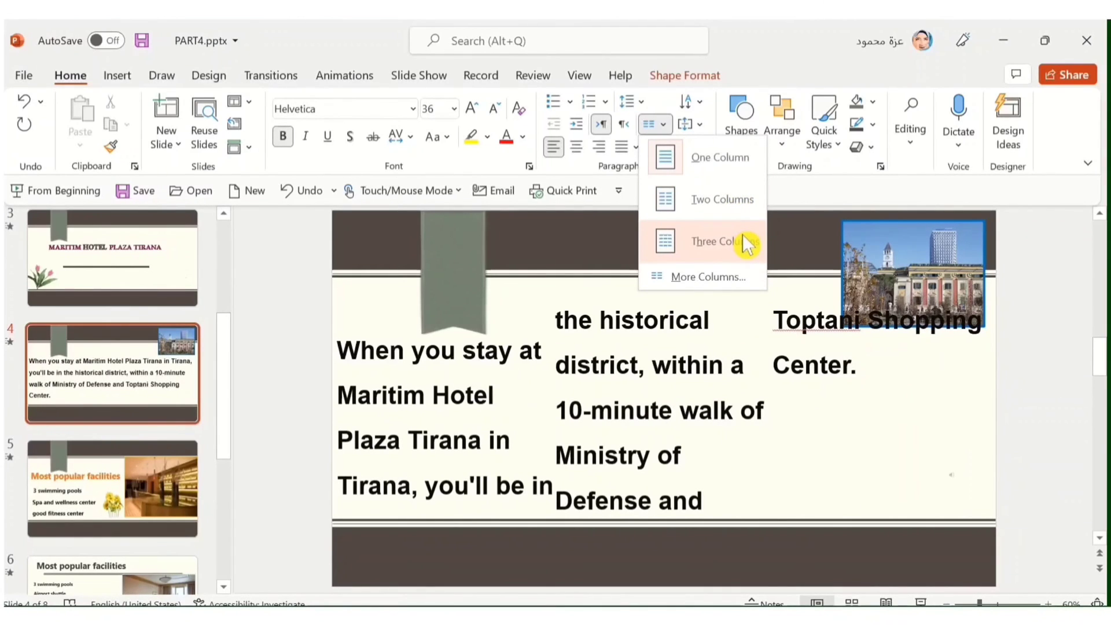
pyautogui.click(647, 514)
pyautogui.click(781, 395)
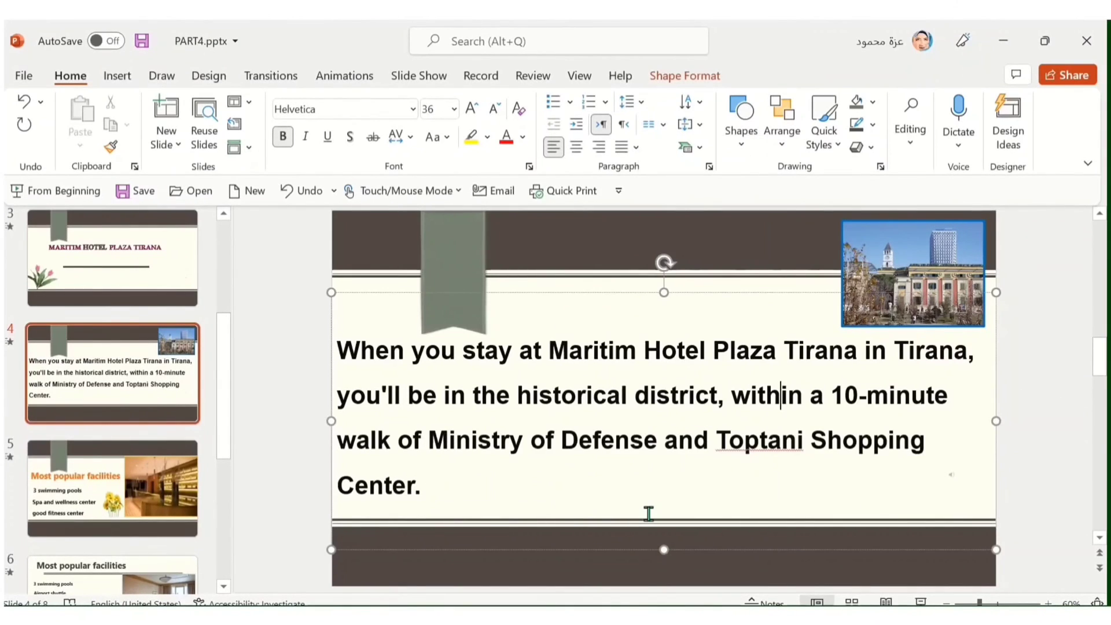
pyautogui.click(691, 128)
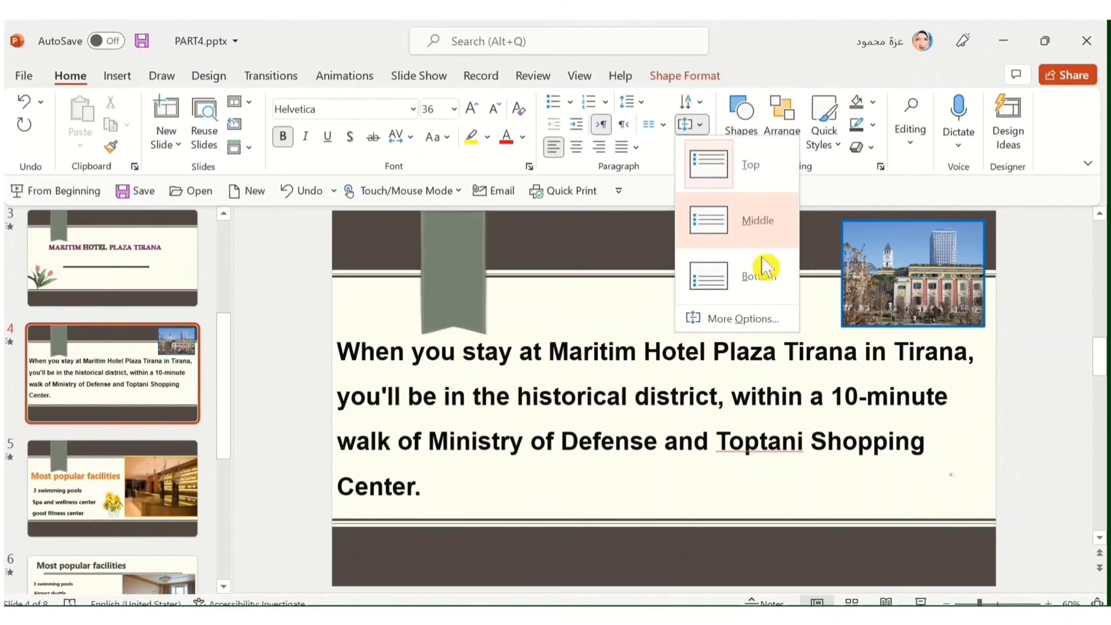
pyautogui.click(753, 319)
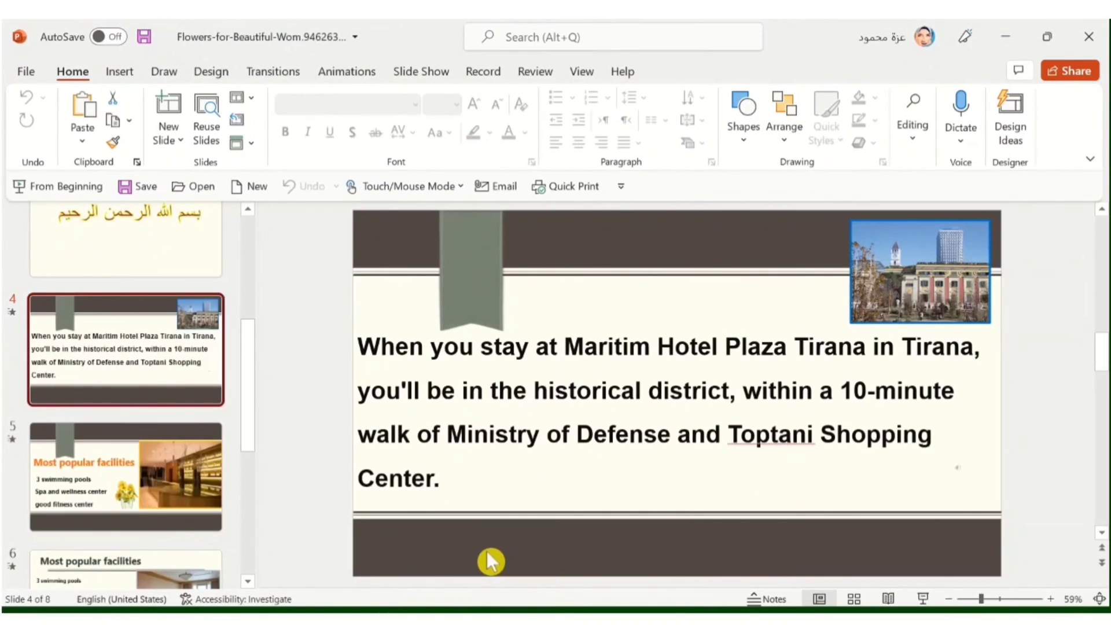
# Step: Try Center, Align Right and Justify on the hotel paragraph, finishing with Center
pyautogui.click(487, 470)
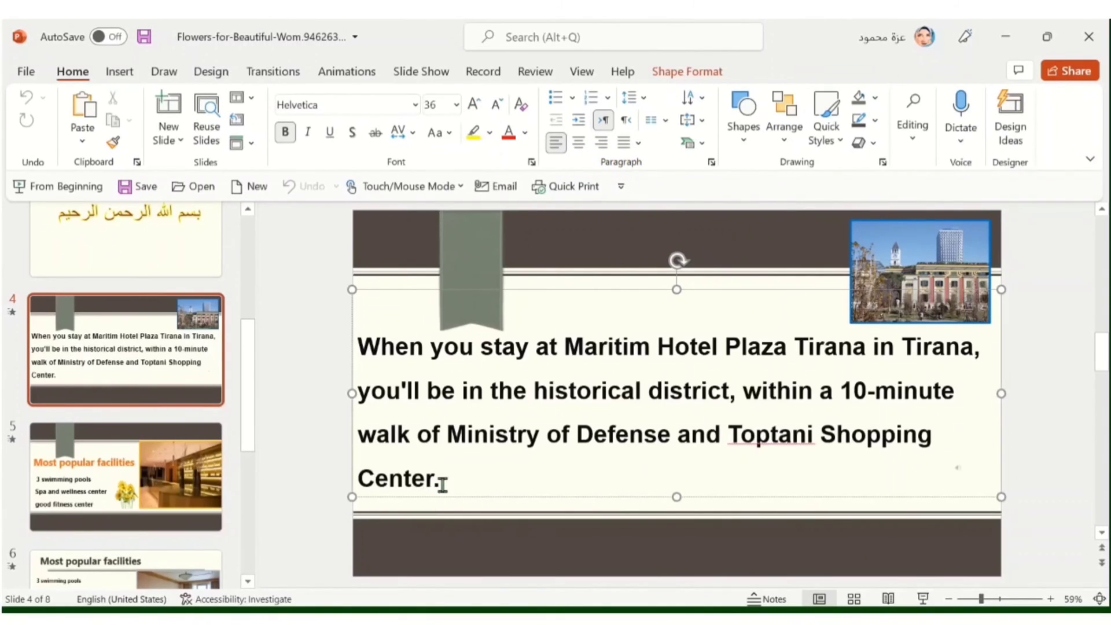
pyautogui.moveTo(447, 478); pyautogui.dragTo(386, 347)
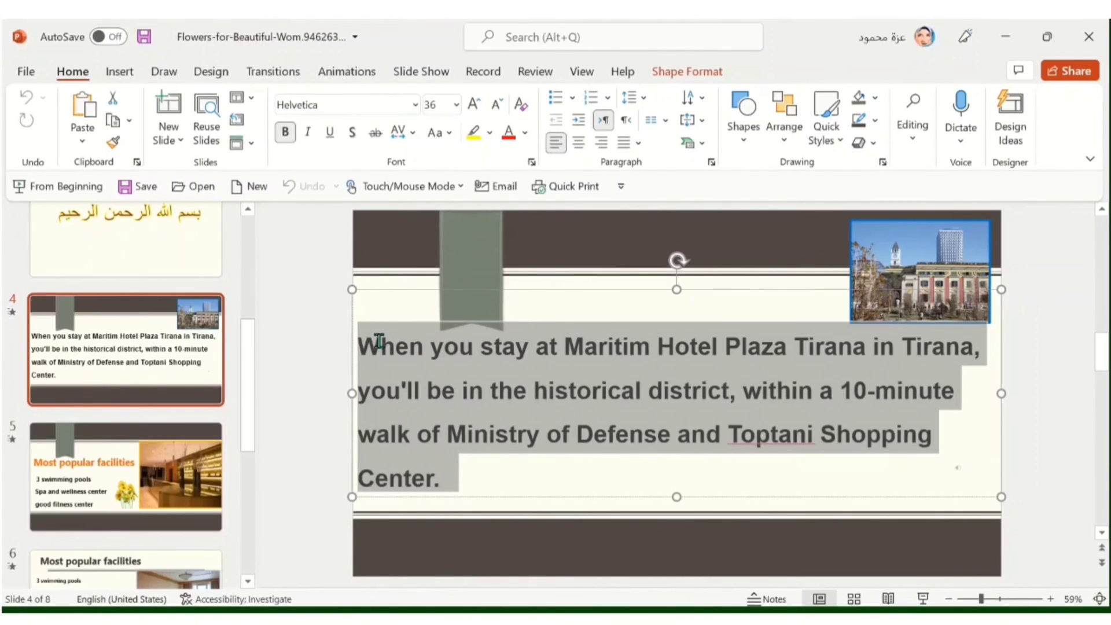
pyautogui.click(579, 143)
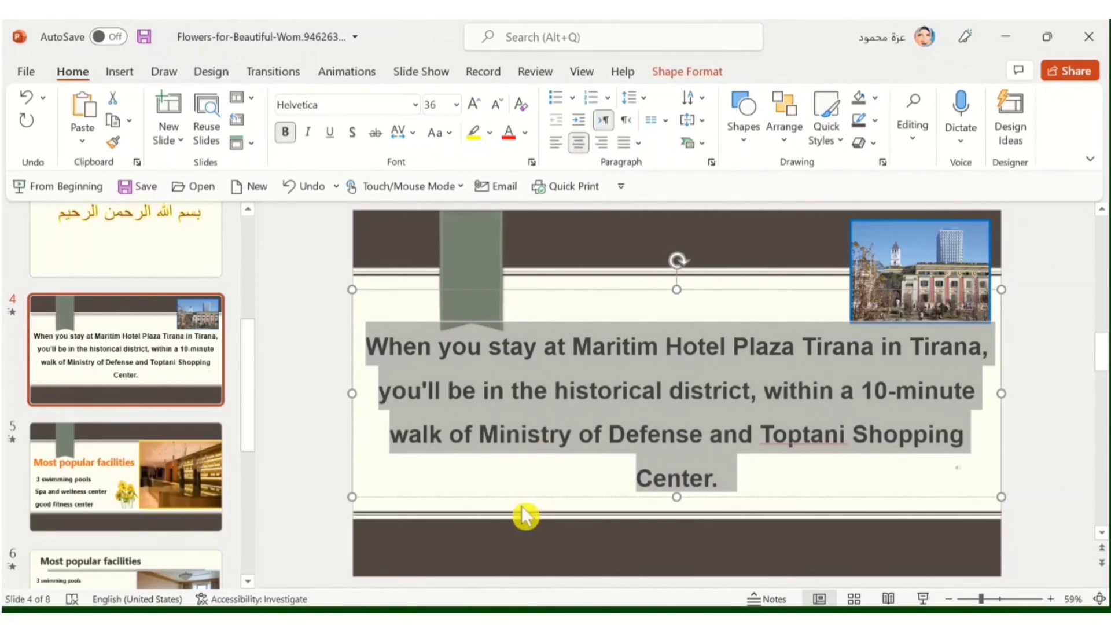
pyautogui.click(526, 475)
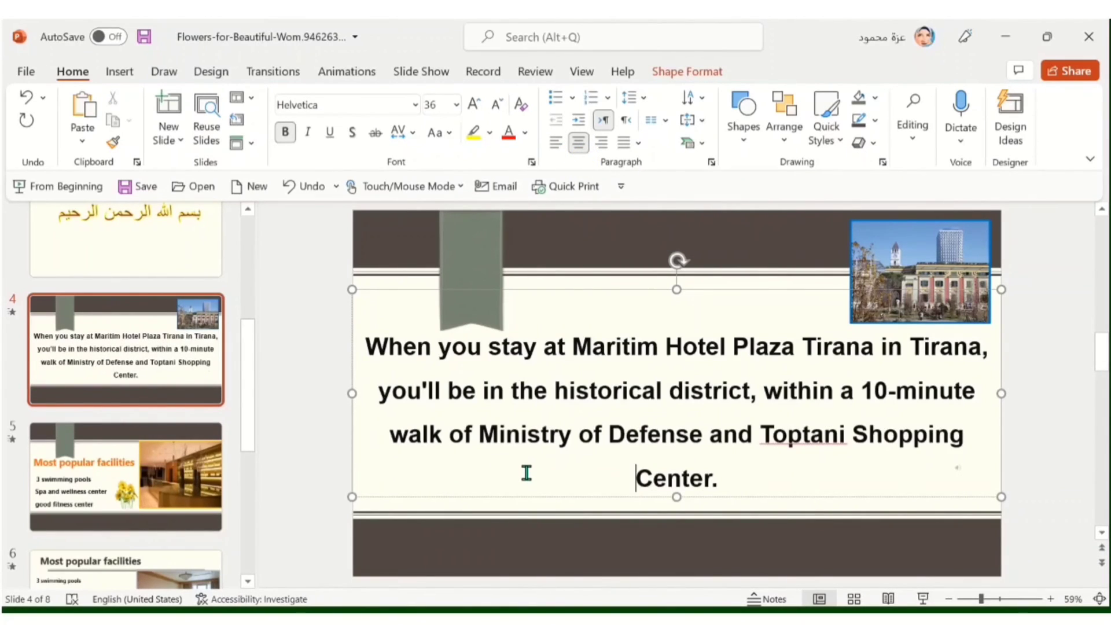
pyautogui.moveTo(722, 480); pyautogui.dragTo(377, 341)
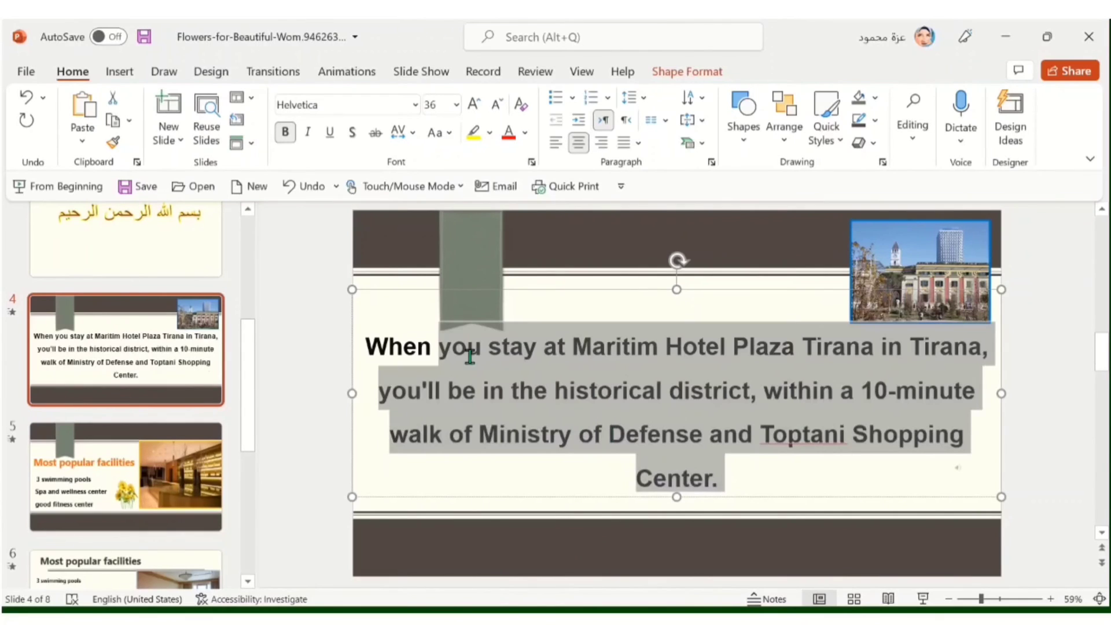
pyautogui.click(602, 143)
pyautogui.moveTo(709, 485); pyautogui.dragTo(405, 316)
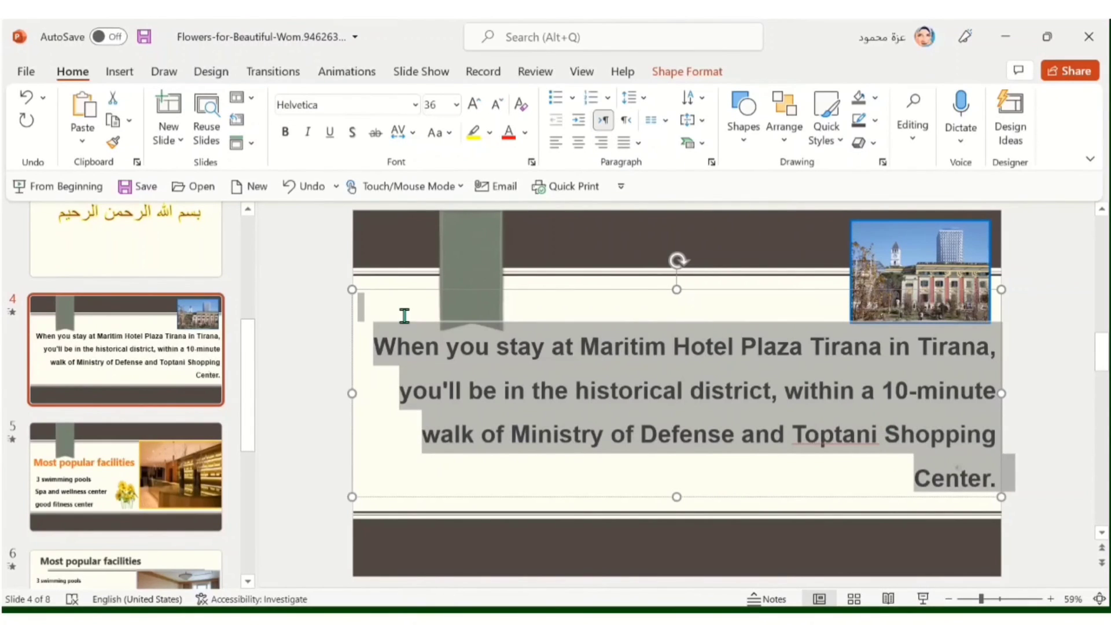
pyautogui.click(629, 145)
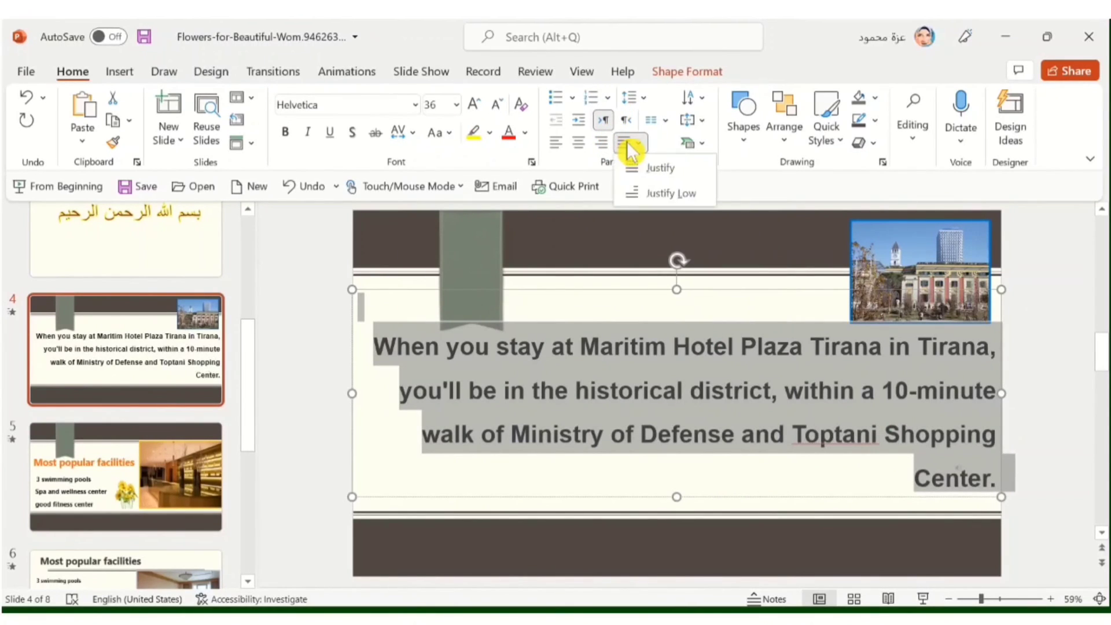
pyautogui.click(660, 169)
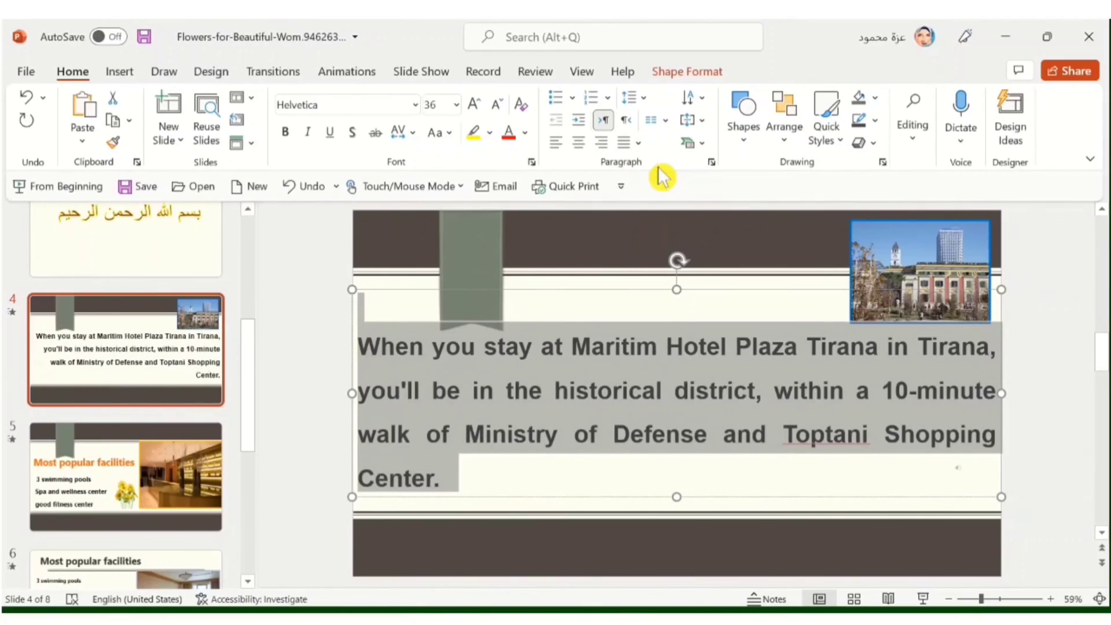
pyautogui.click(582, 143)
pyautogui.click(567, 490)
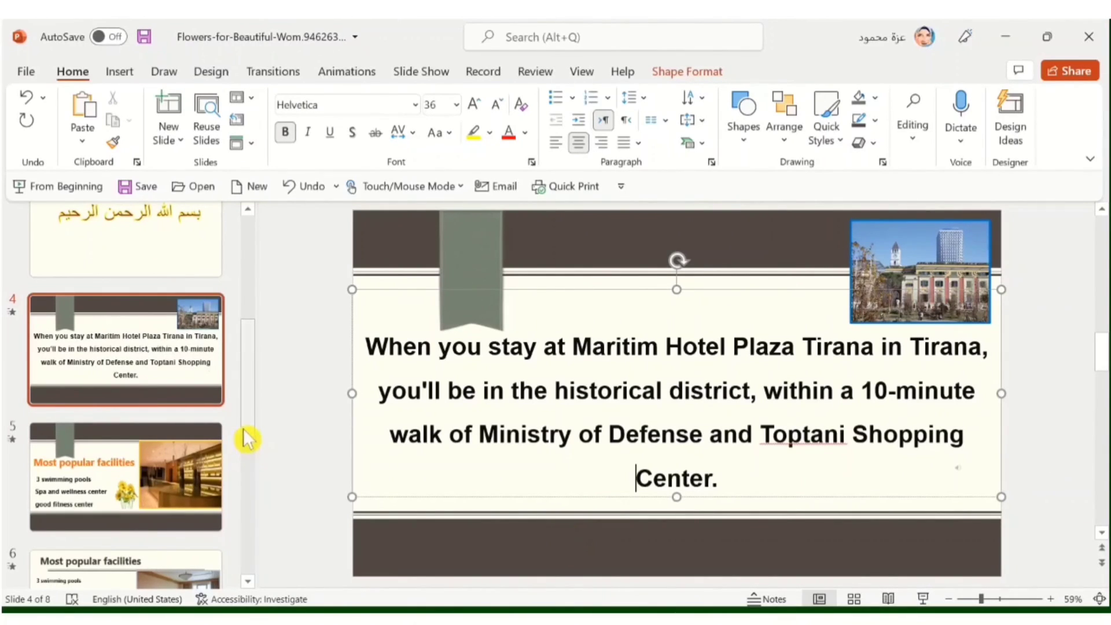
pyautogui.moveTo(247, 440); pyautogui.dragTo(262, 256)
# Step: Switch to slide 1, the flower-crowned portrait
pyautogui.click(131, 280)
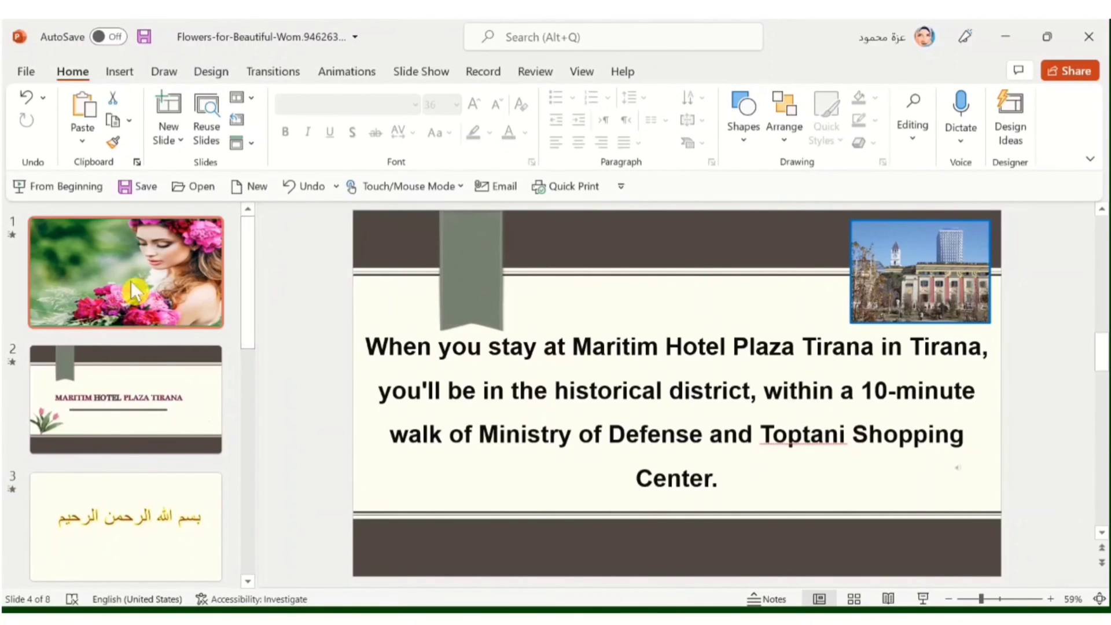
pyautogui.click(130, 280)
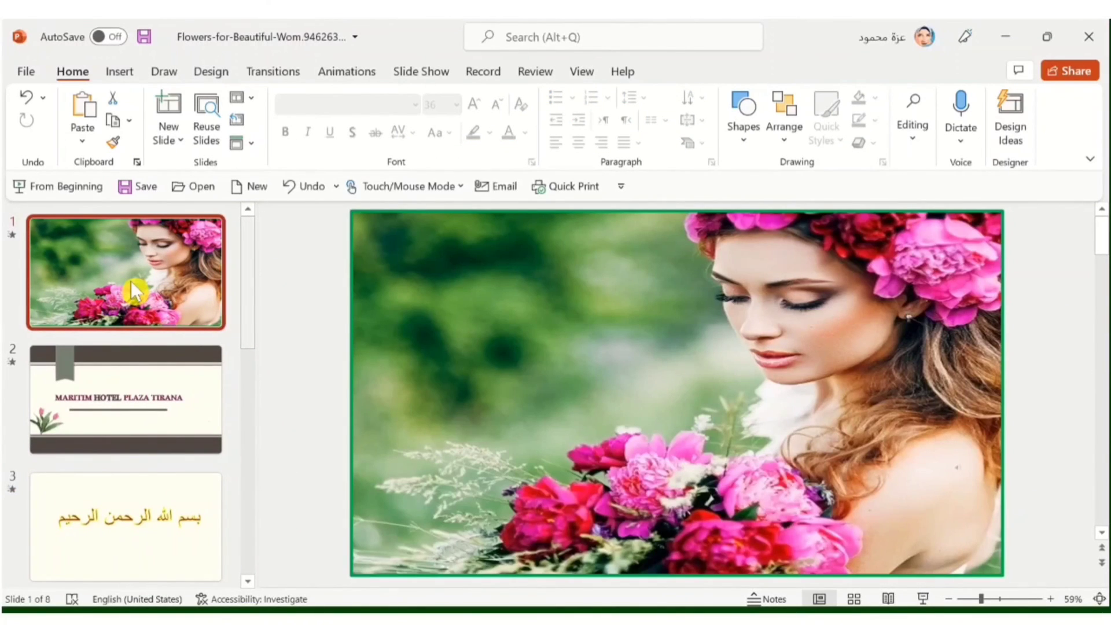